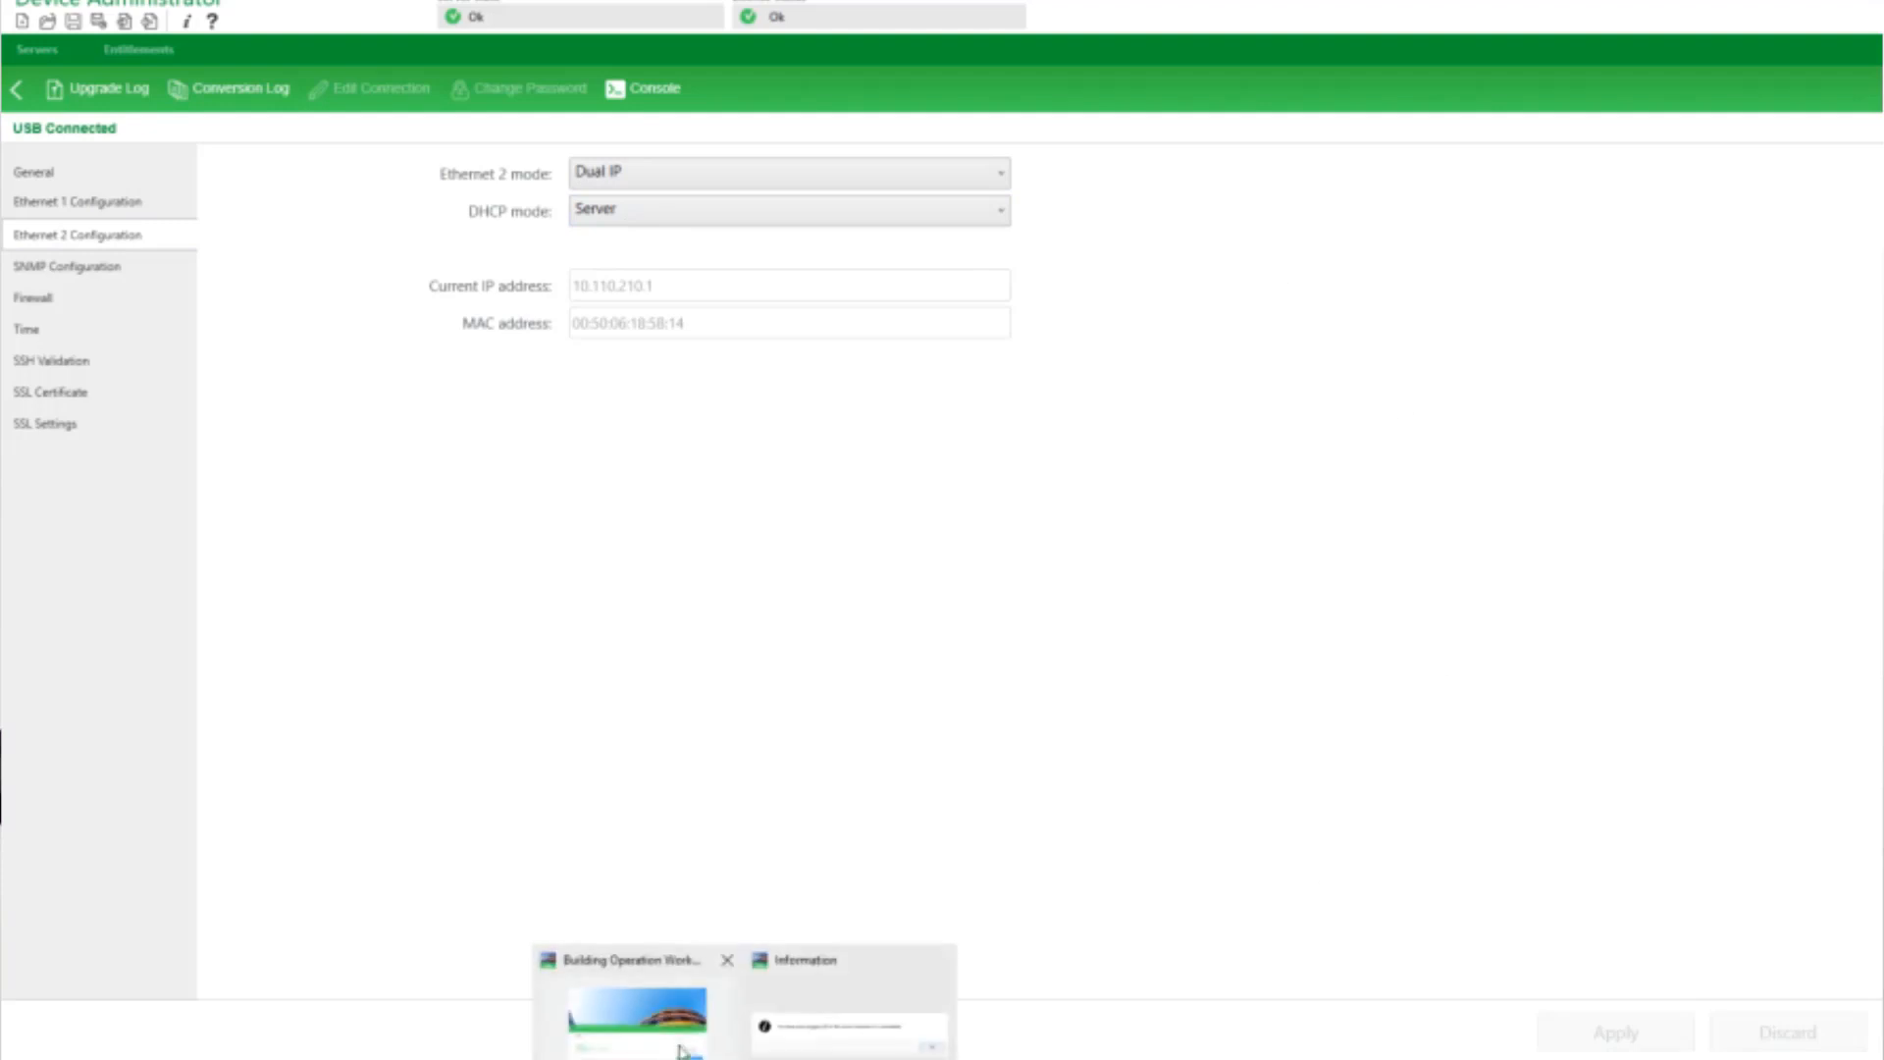
Switch to Building Operation WorkStation, dismiss the information message and log on as admin with the account password
click(679, 1040)
click(1184, 581)
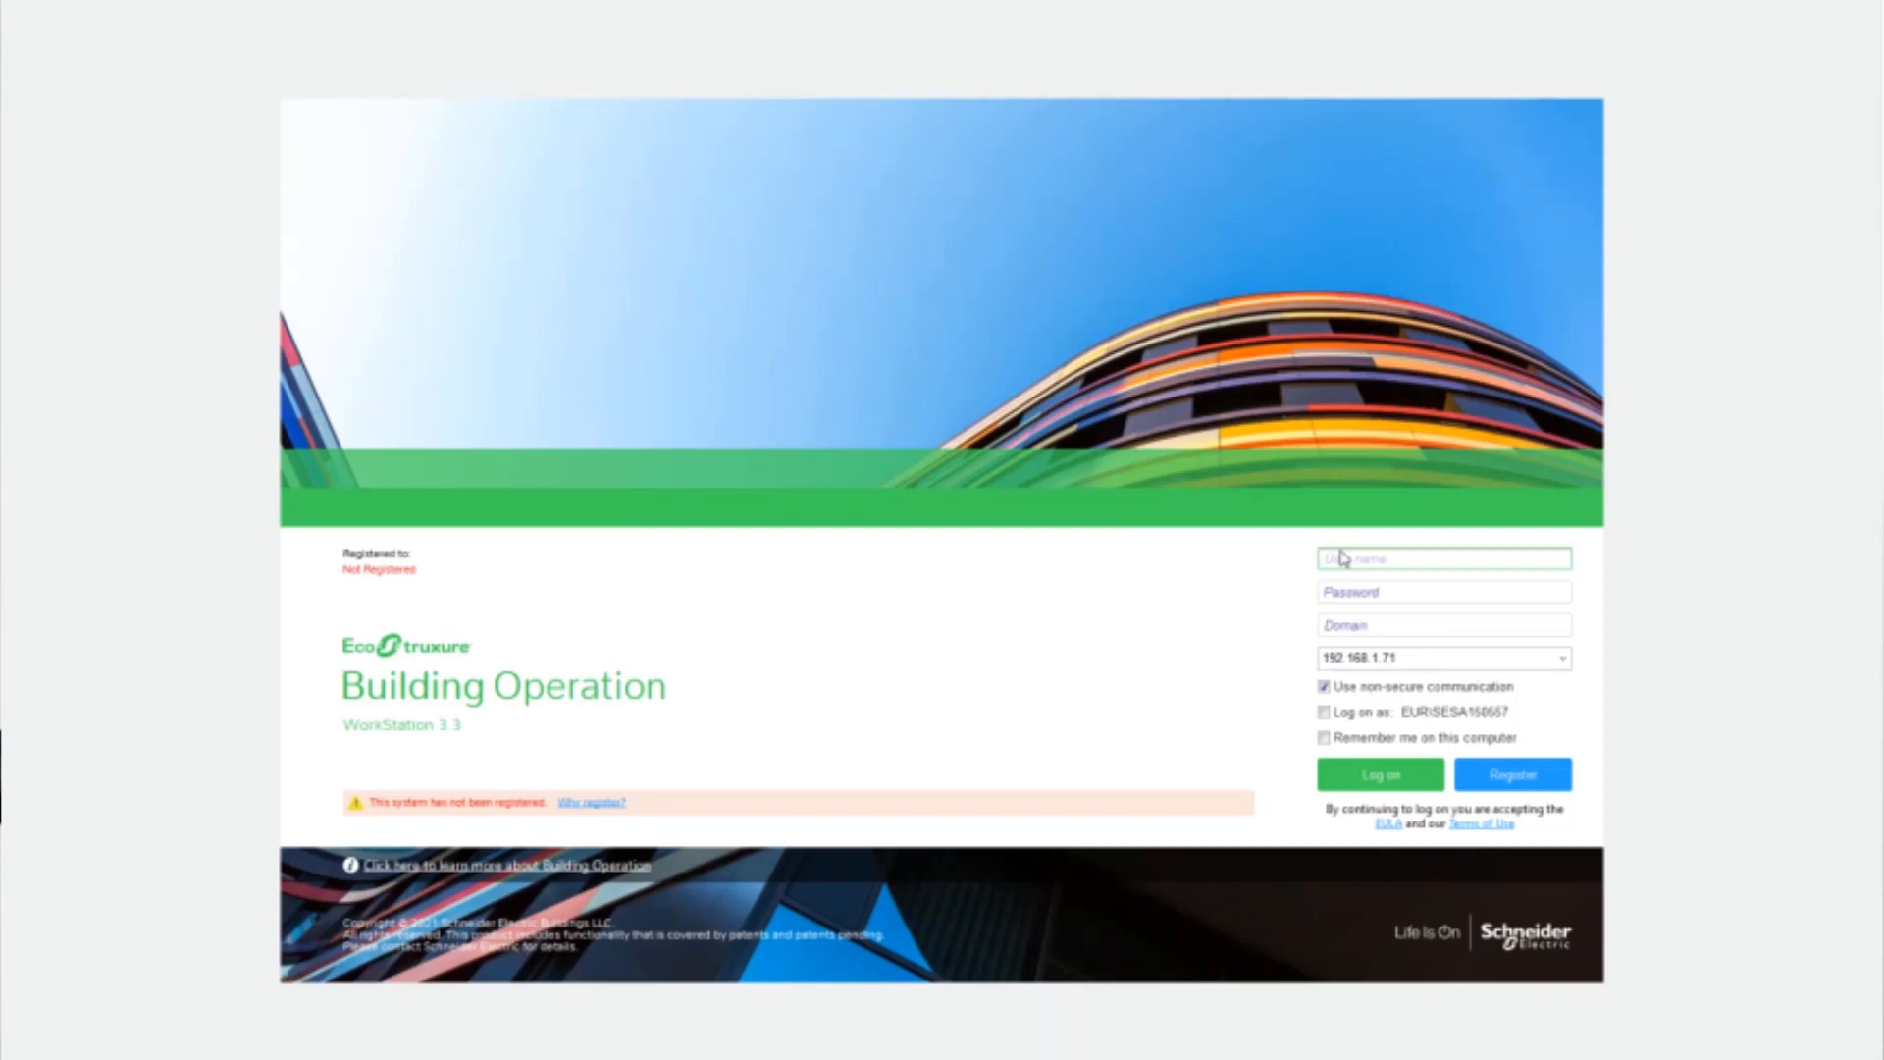
text(a)
key(Tab)
text(admin)
key(Return)
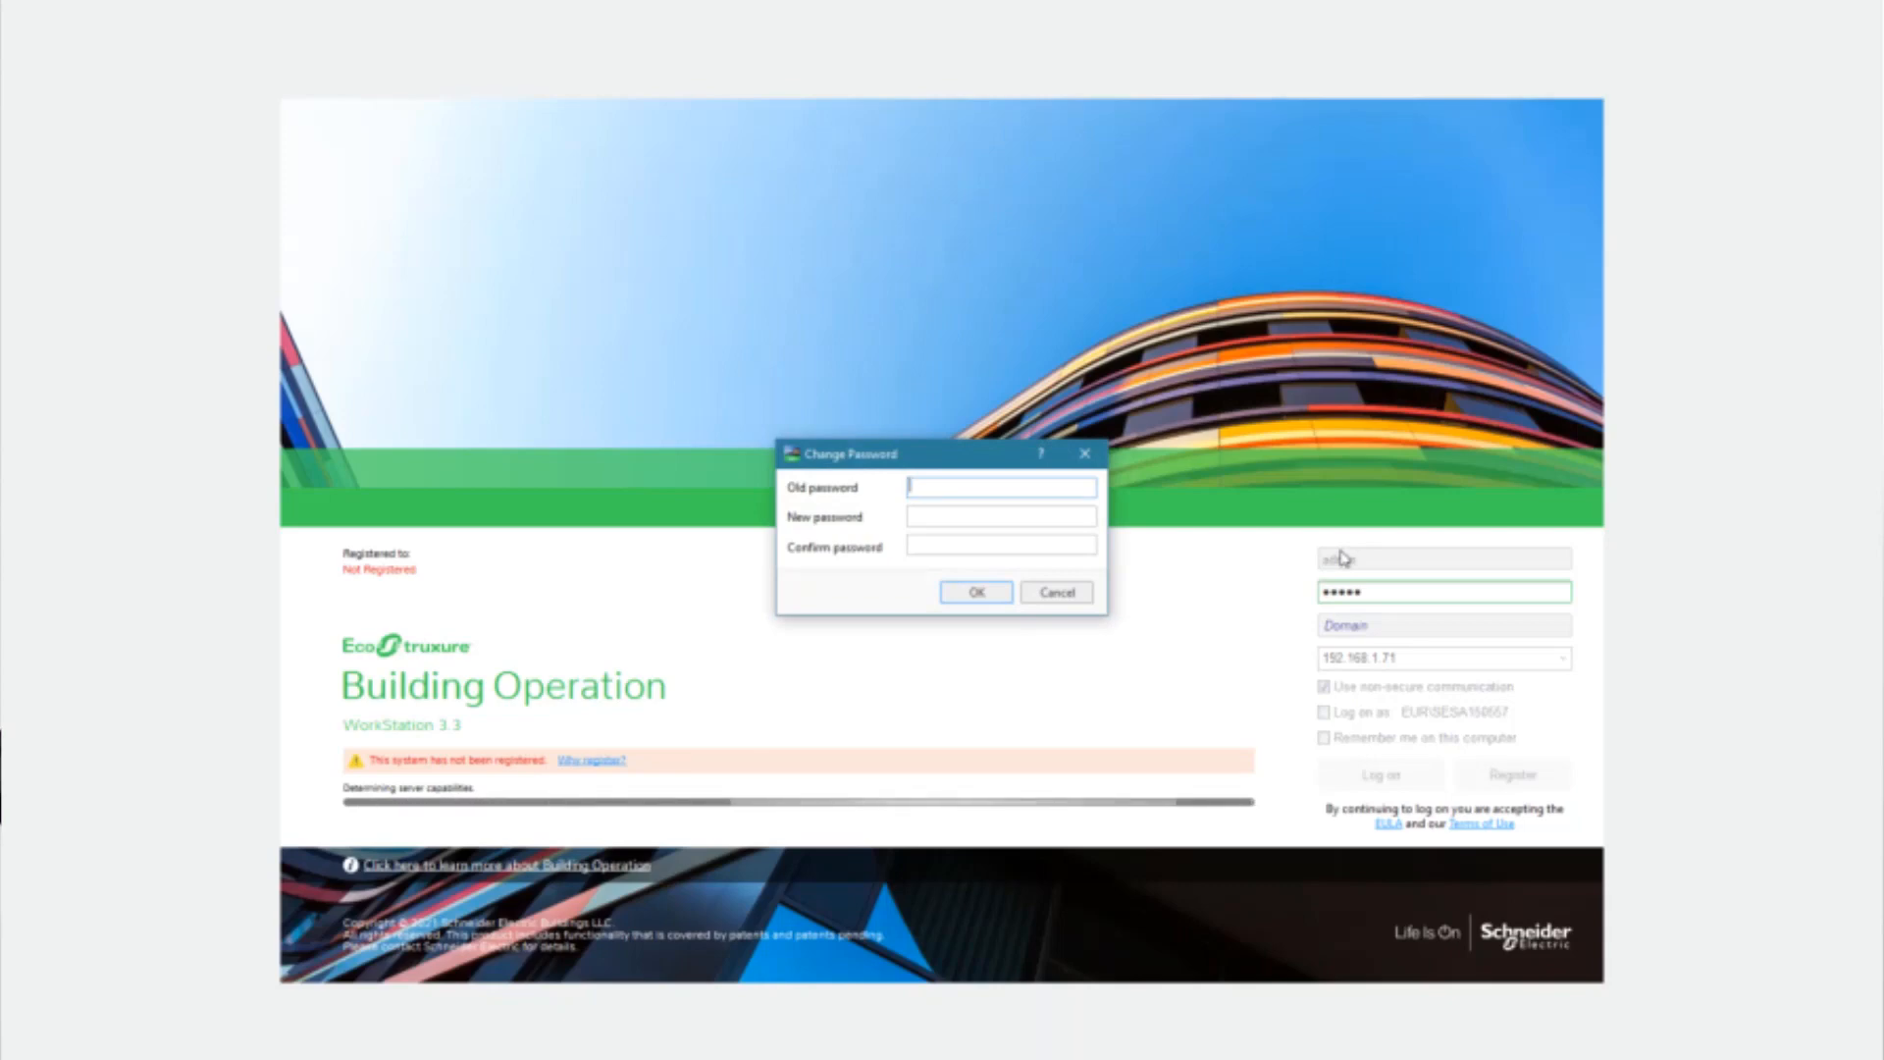
Change the account password by entering the old password and the new one twice, and choose Engineering as the default workspace
text(admin)
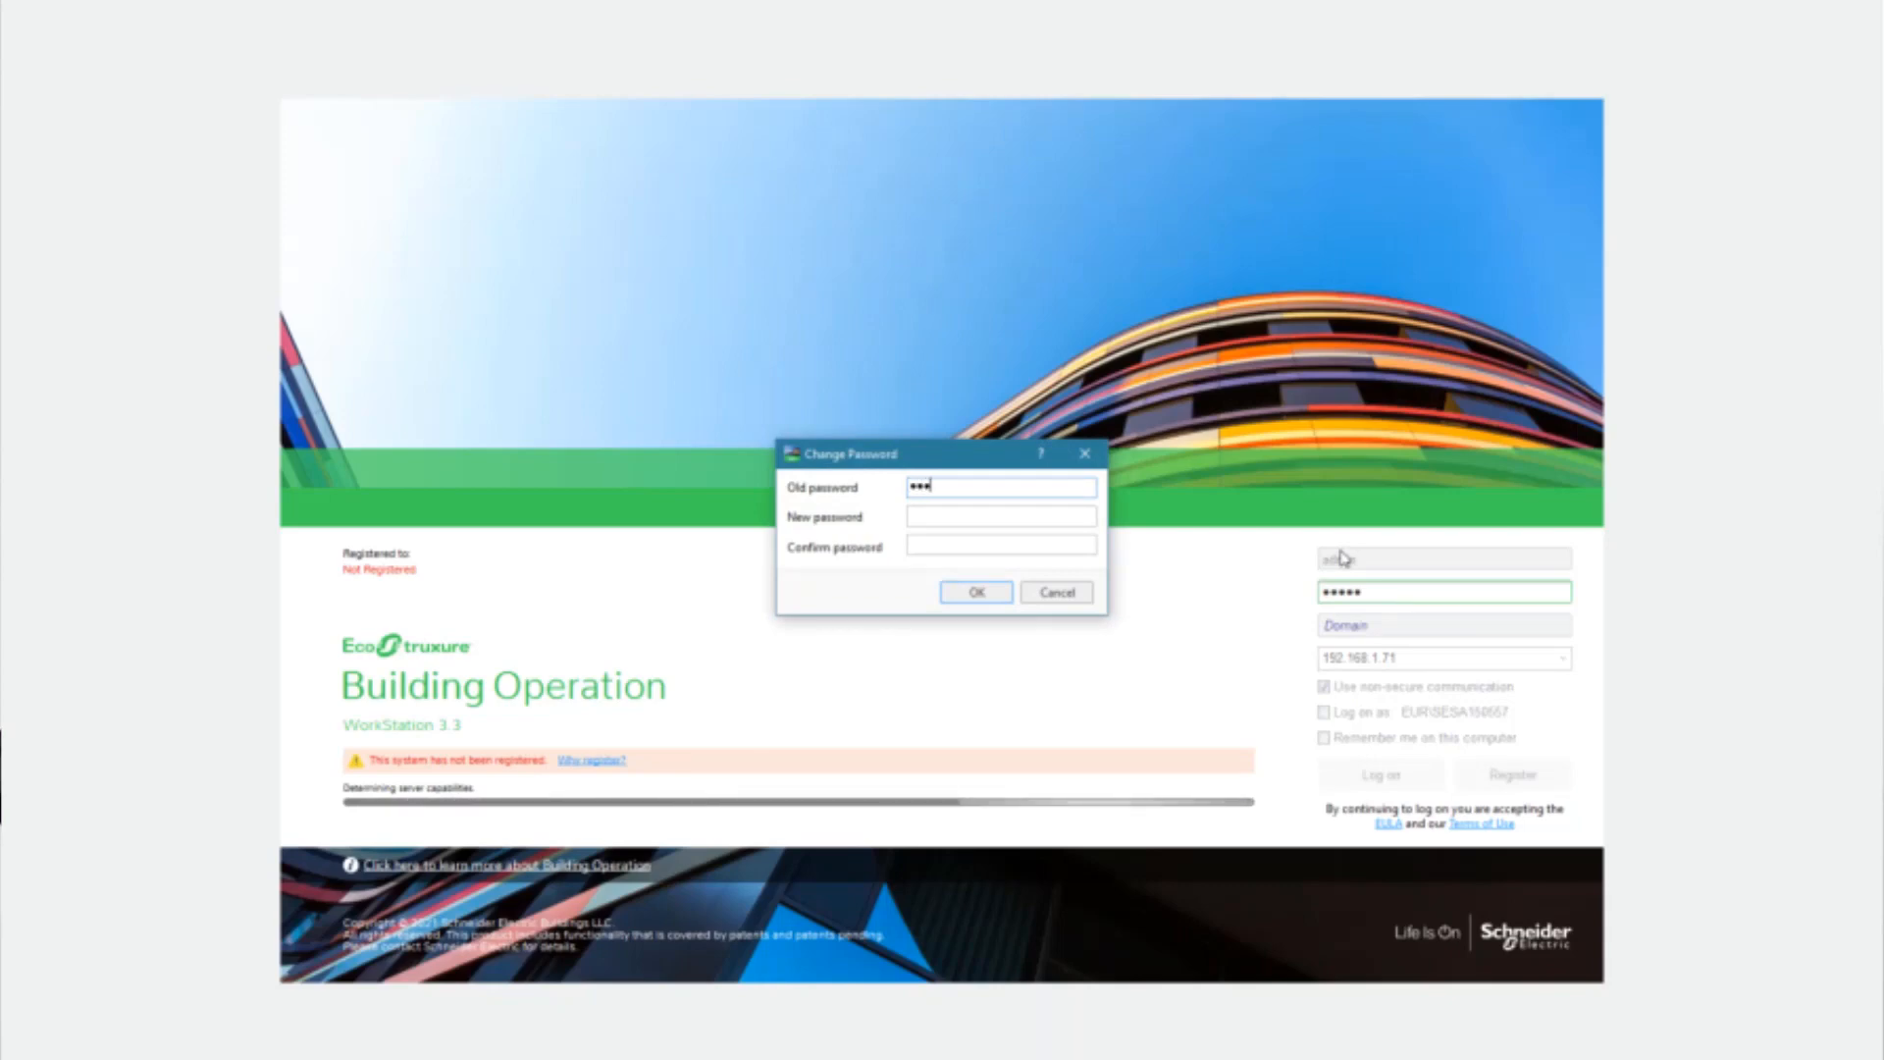
key(Tab)
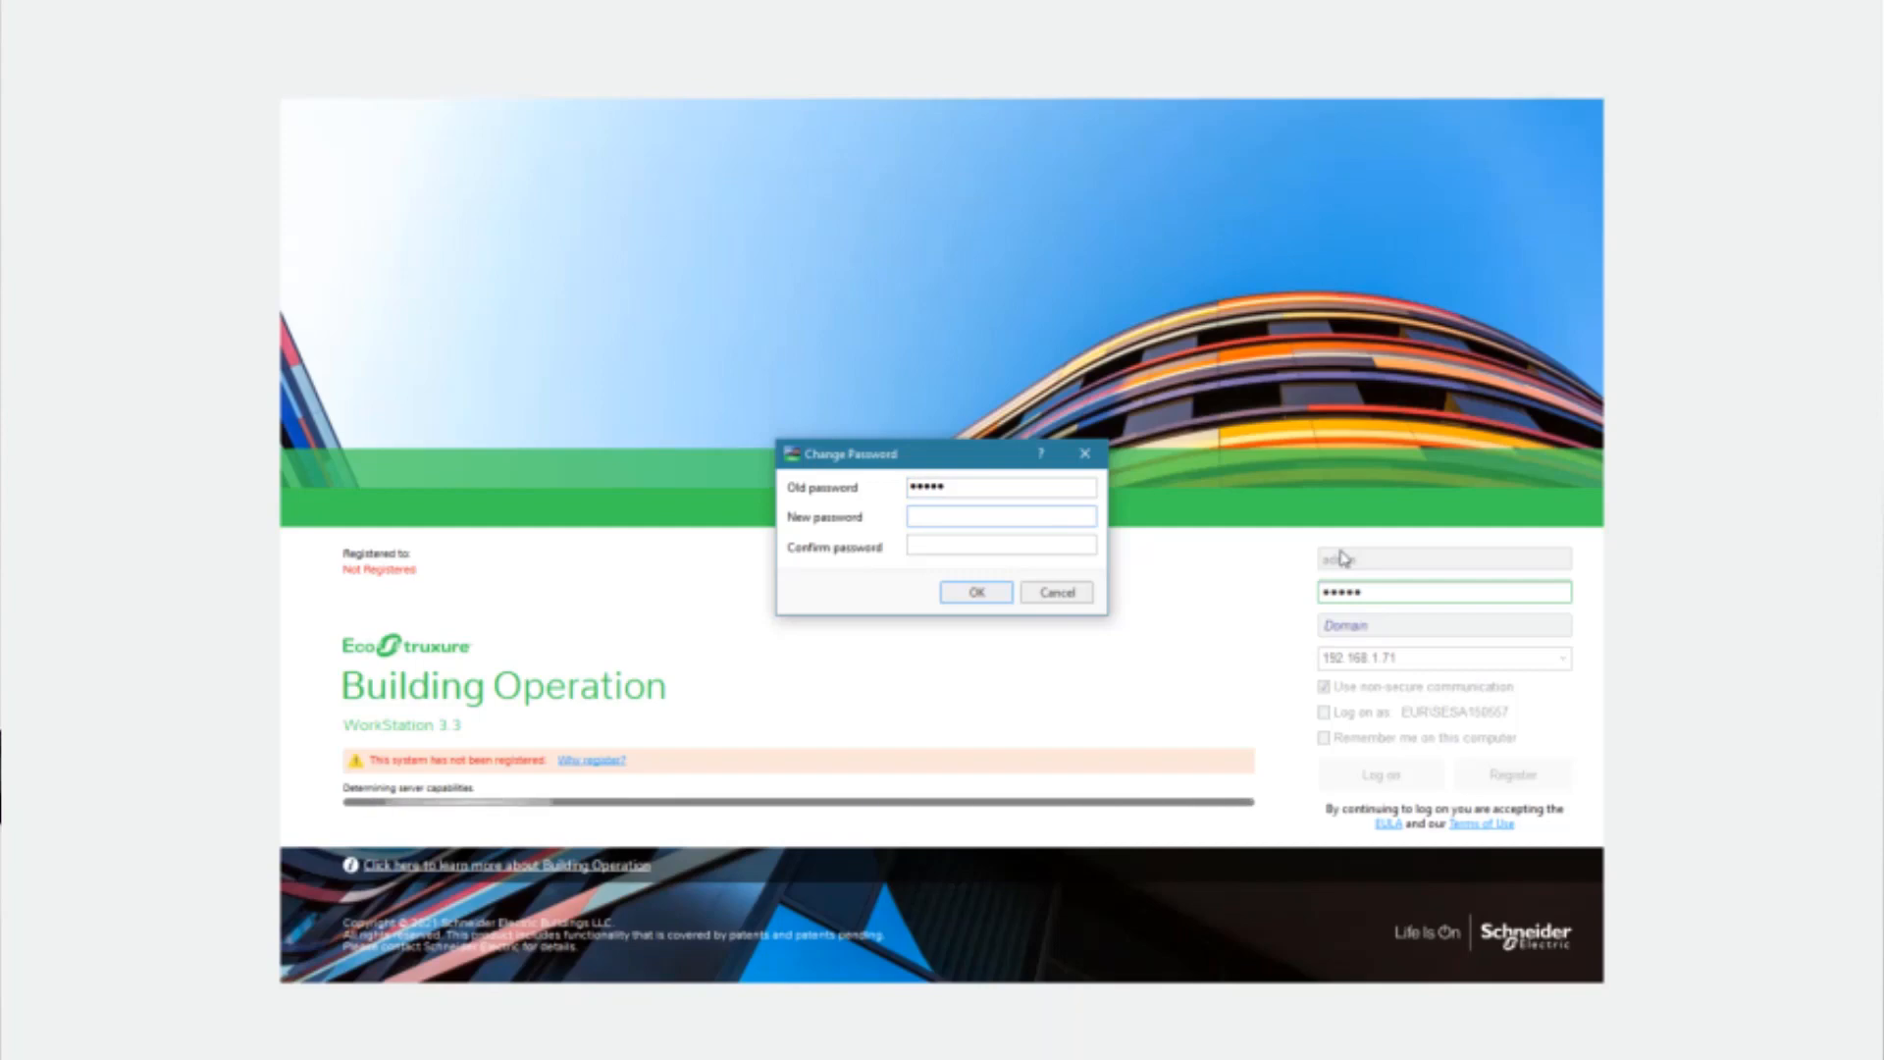
text(admin12)
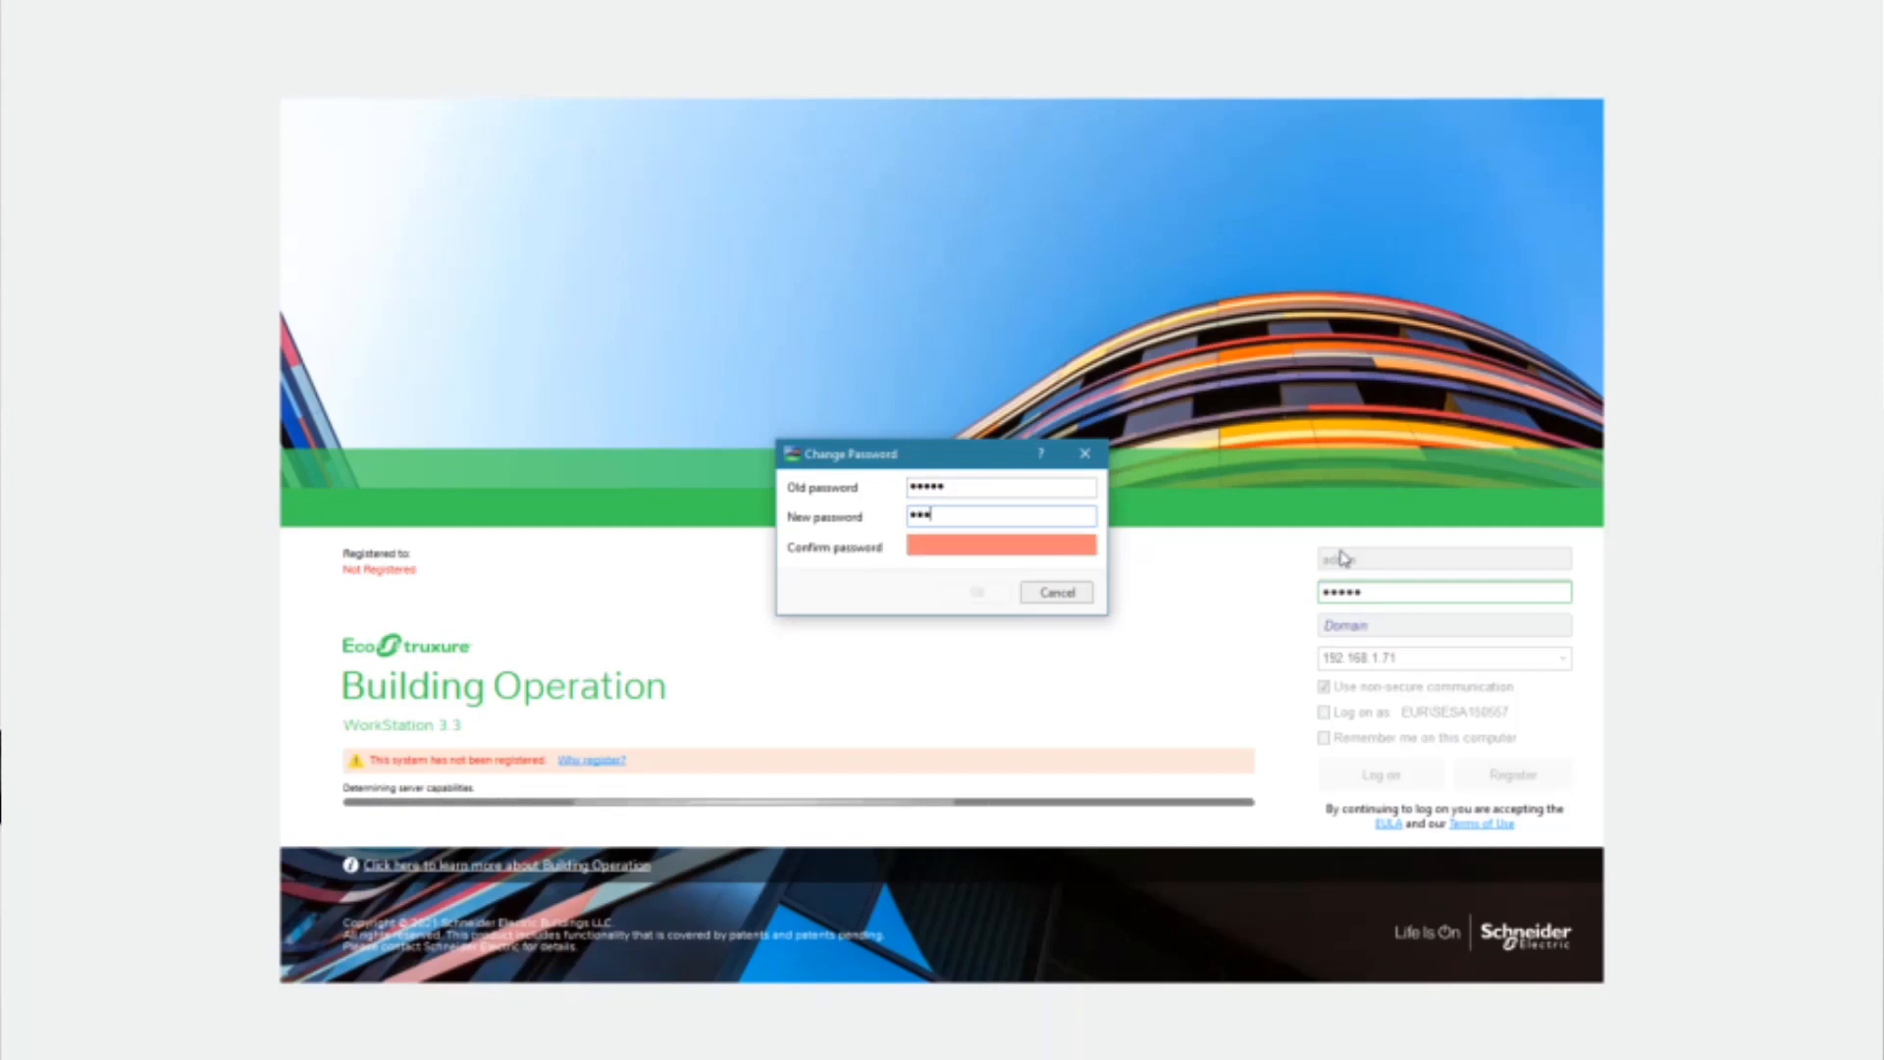
text(34)
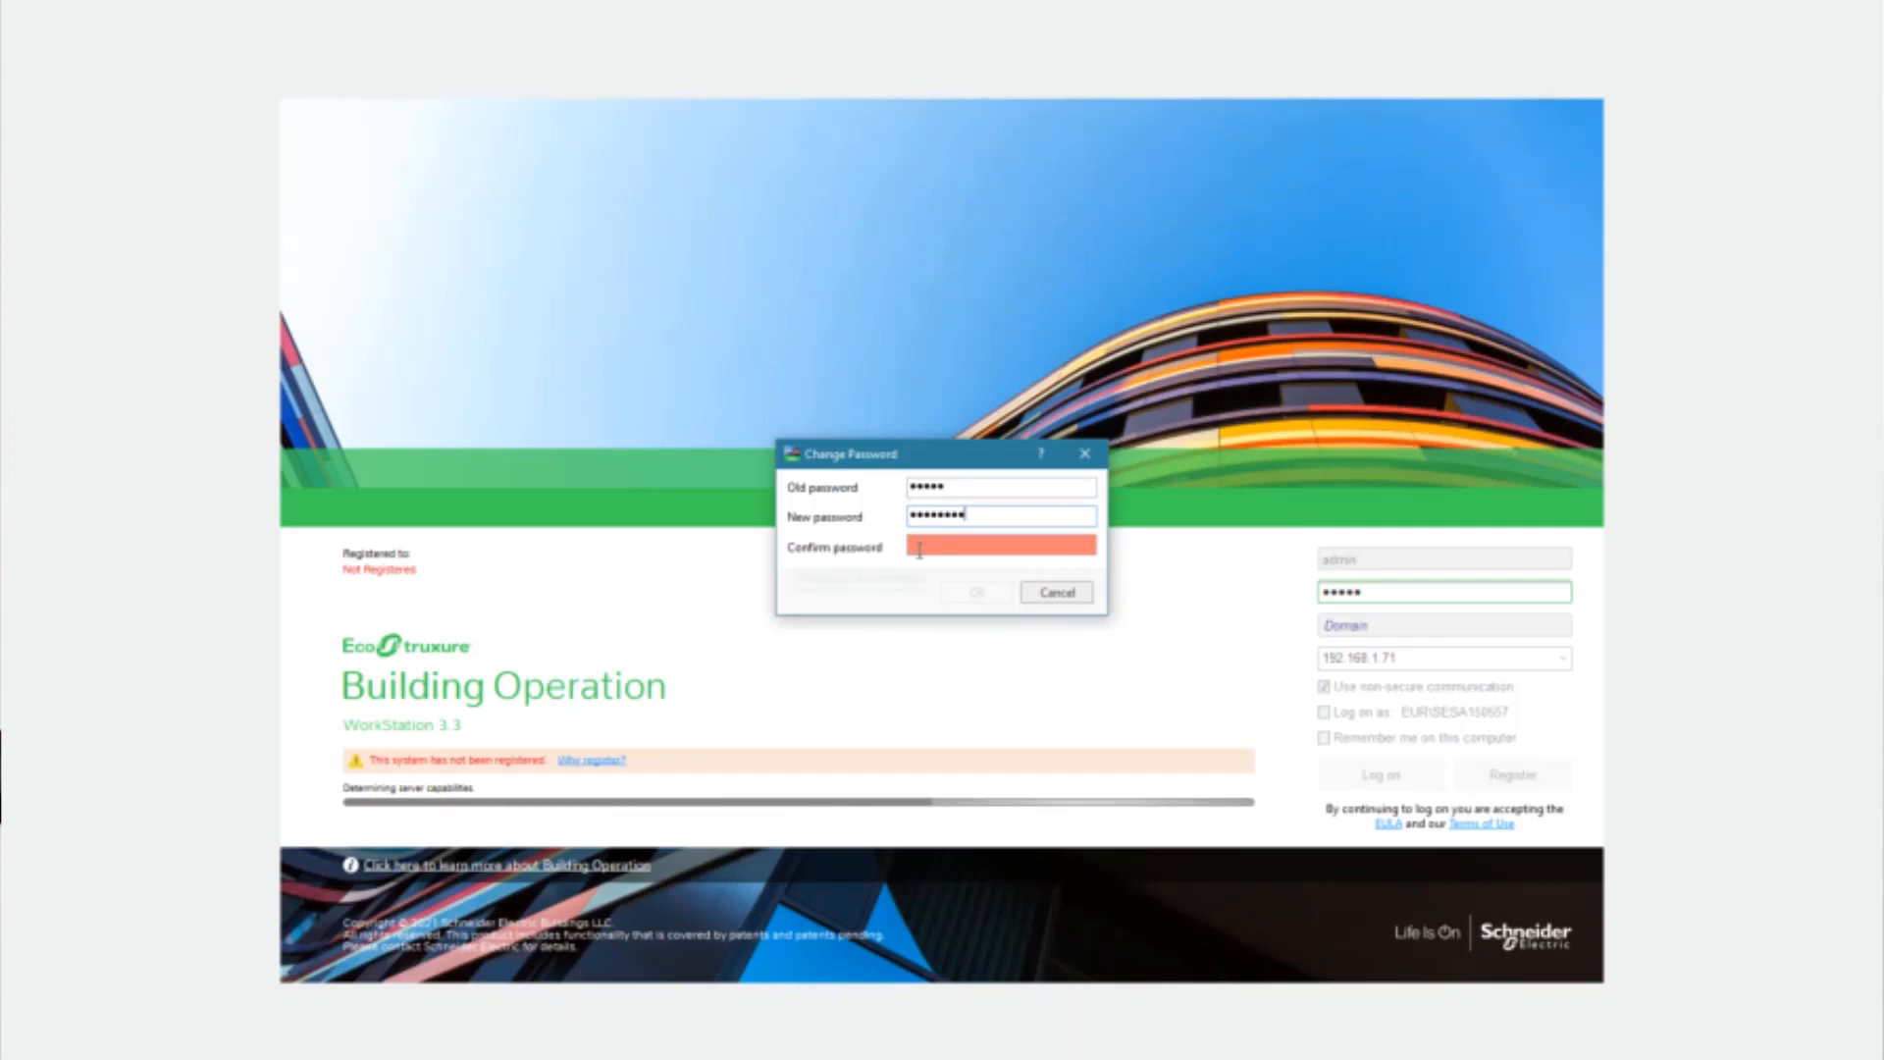
mouse_move(919, 551)
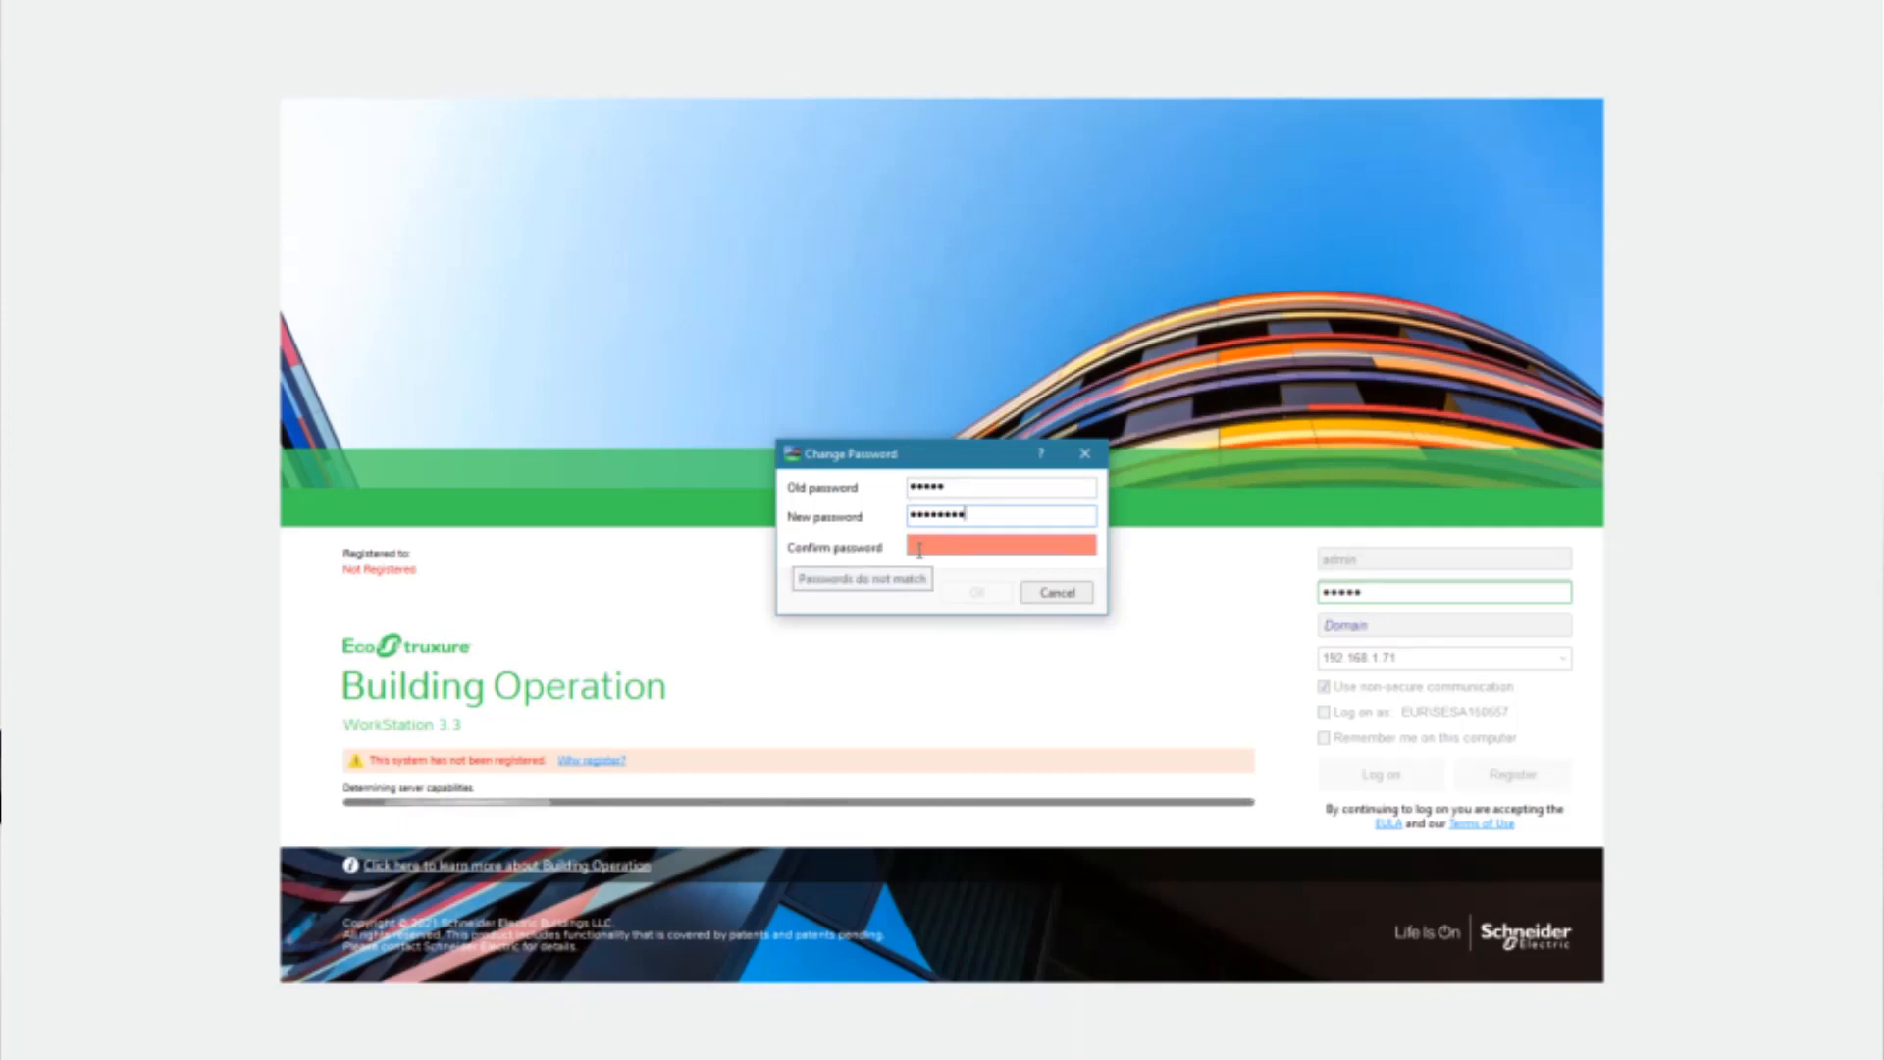
click(919, 546)
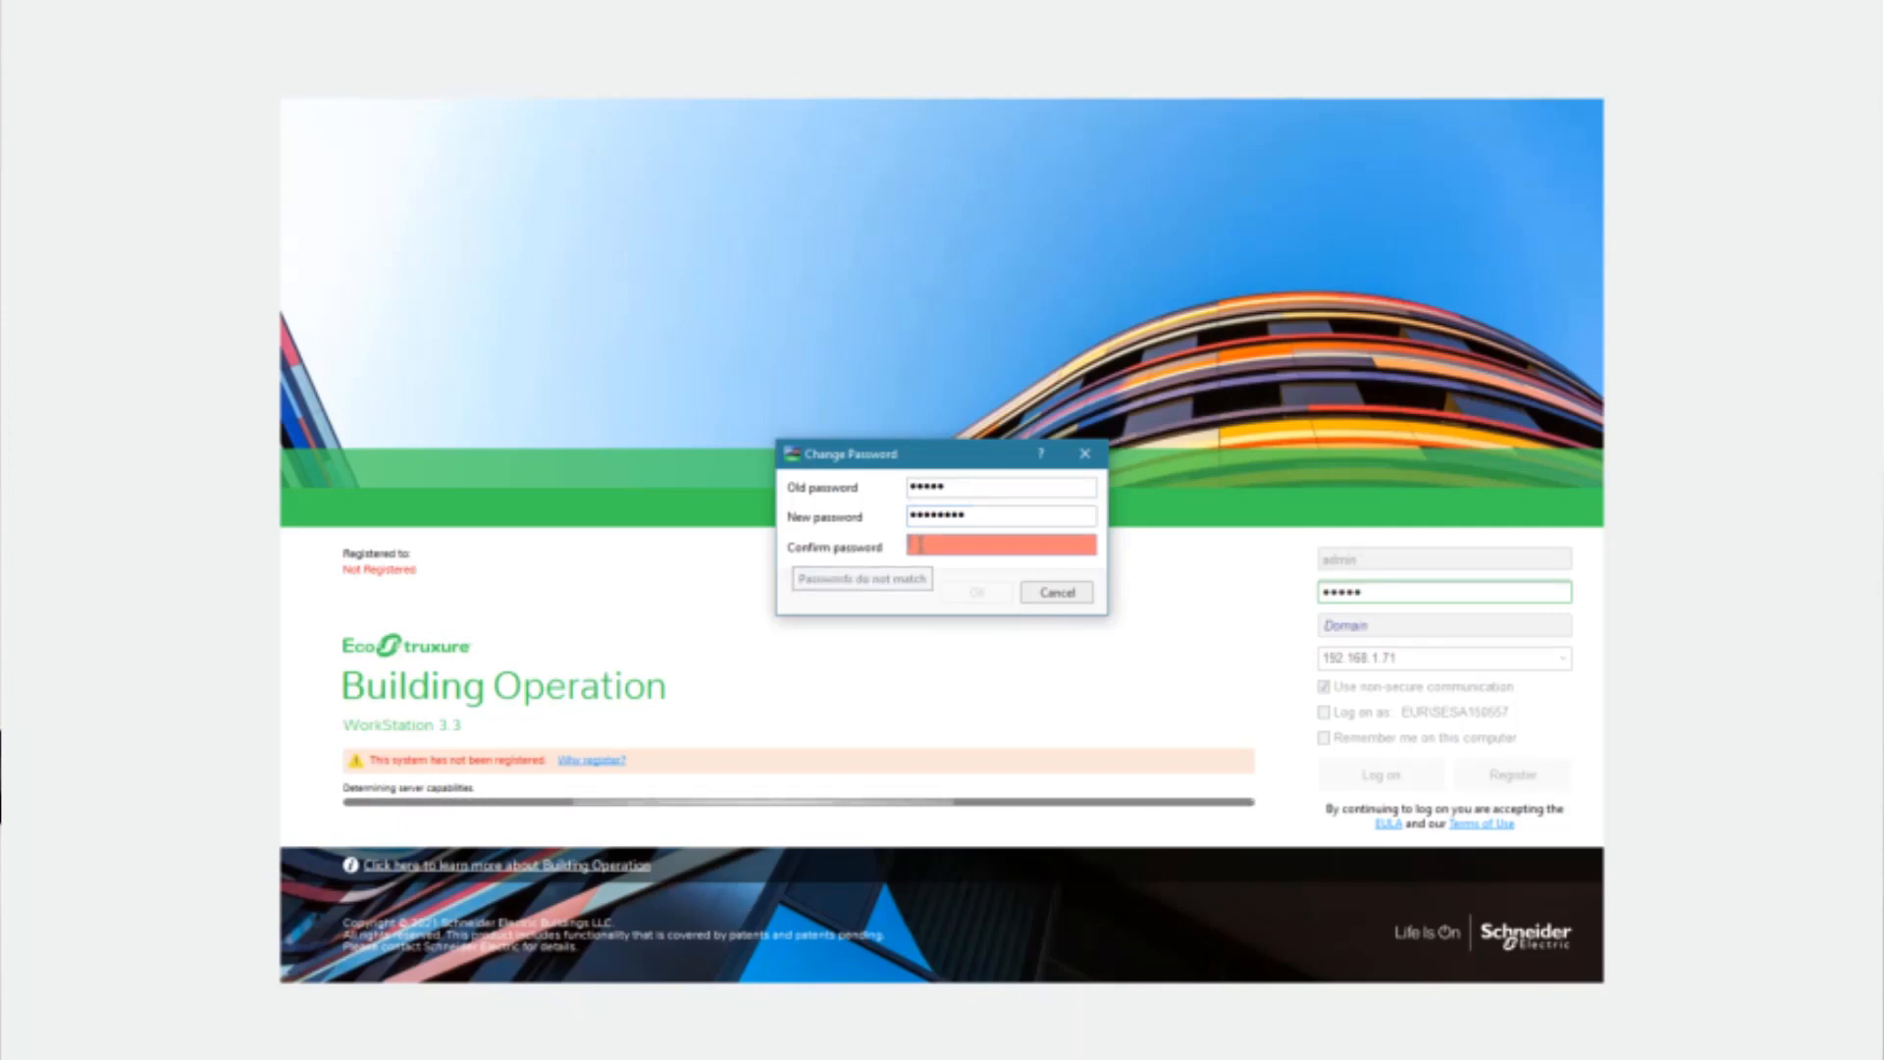
text(•••••••••)
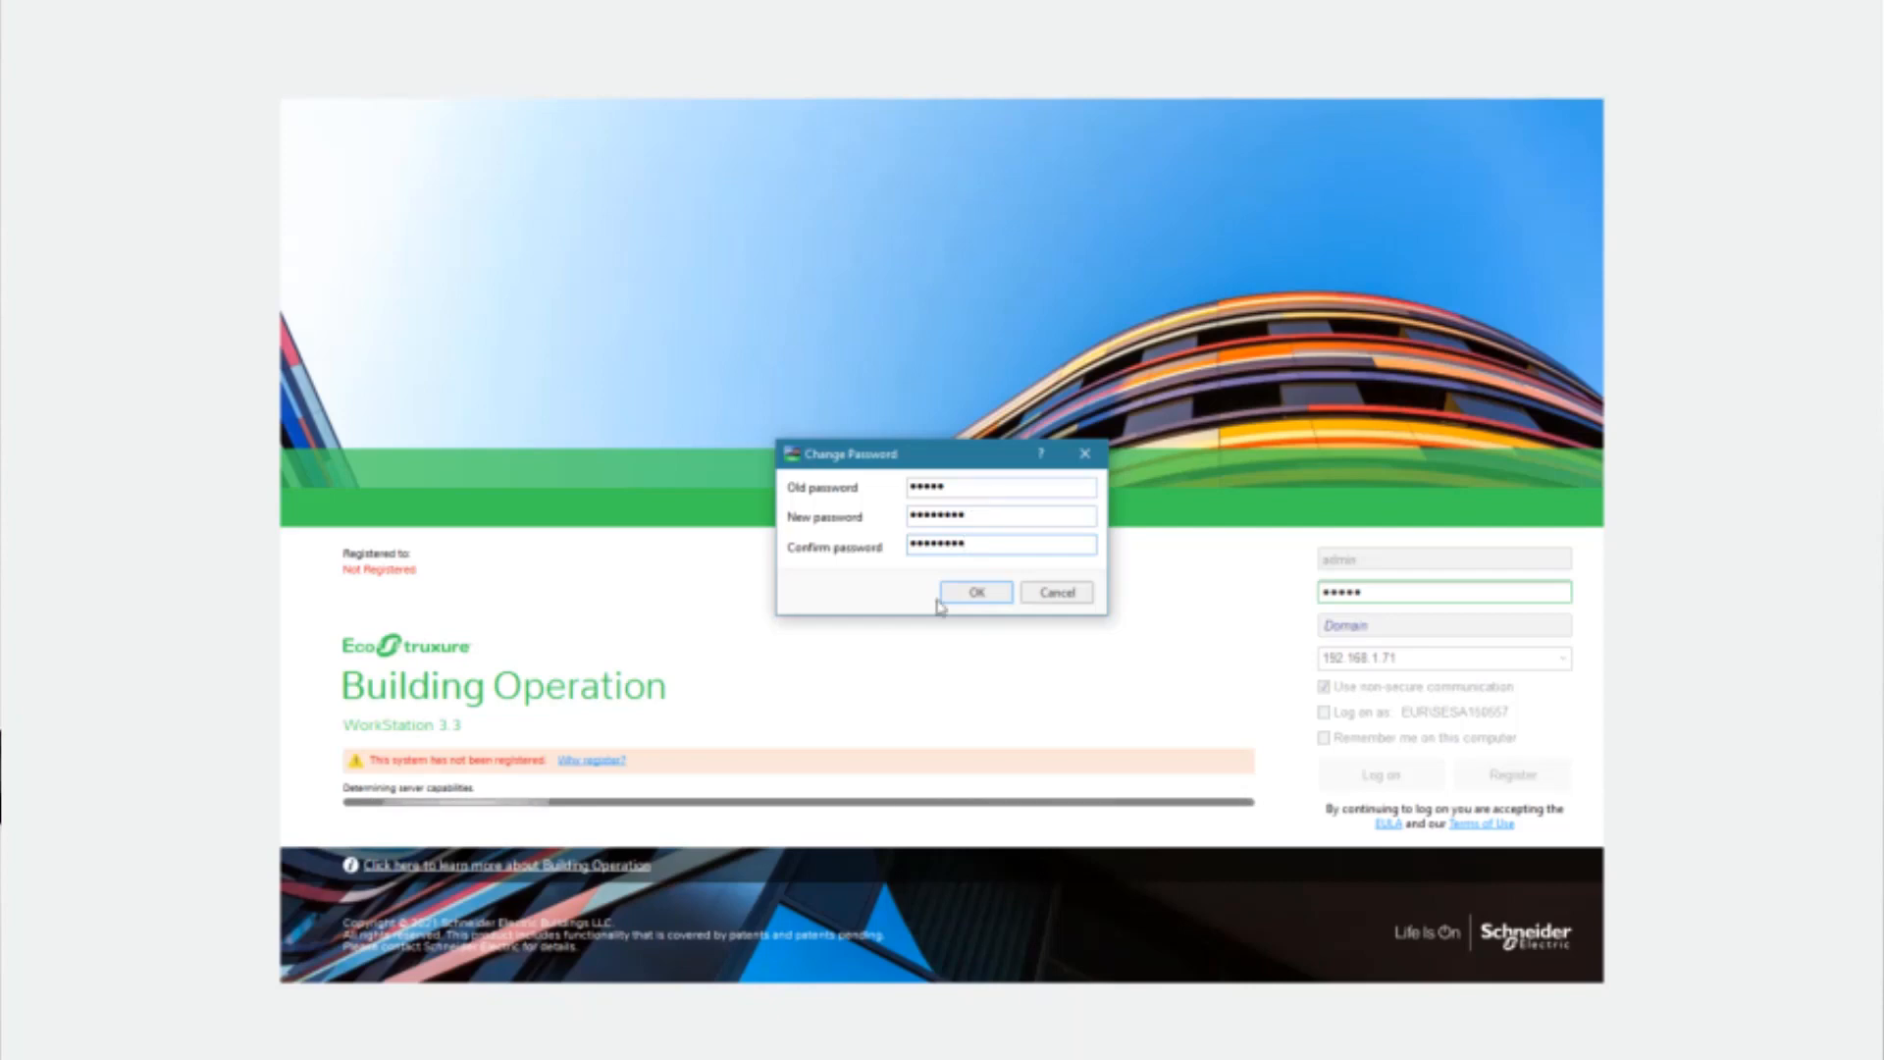
click(942, 596)
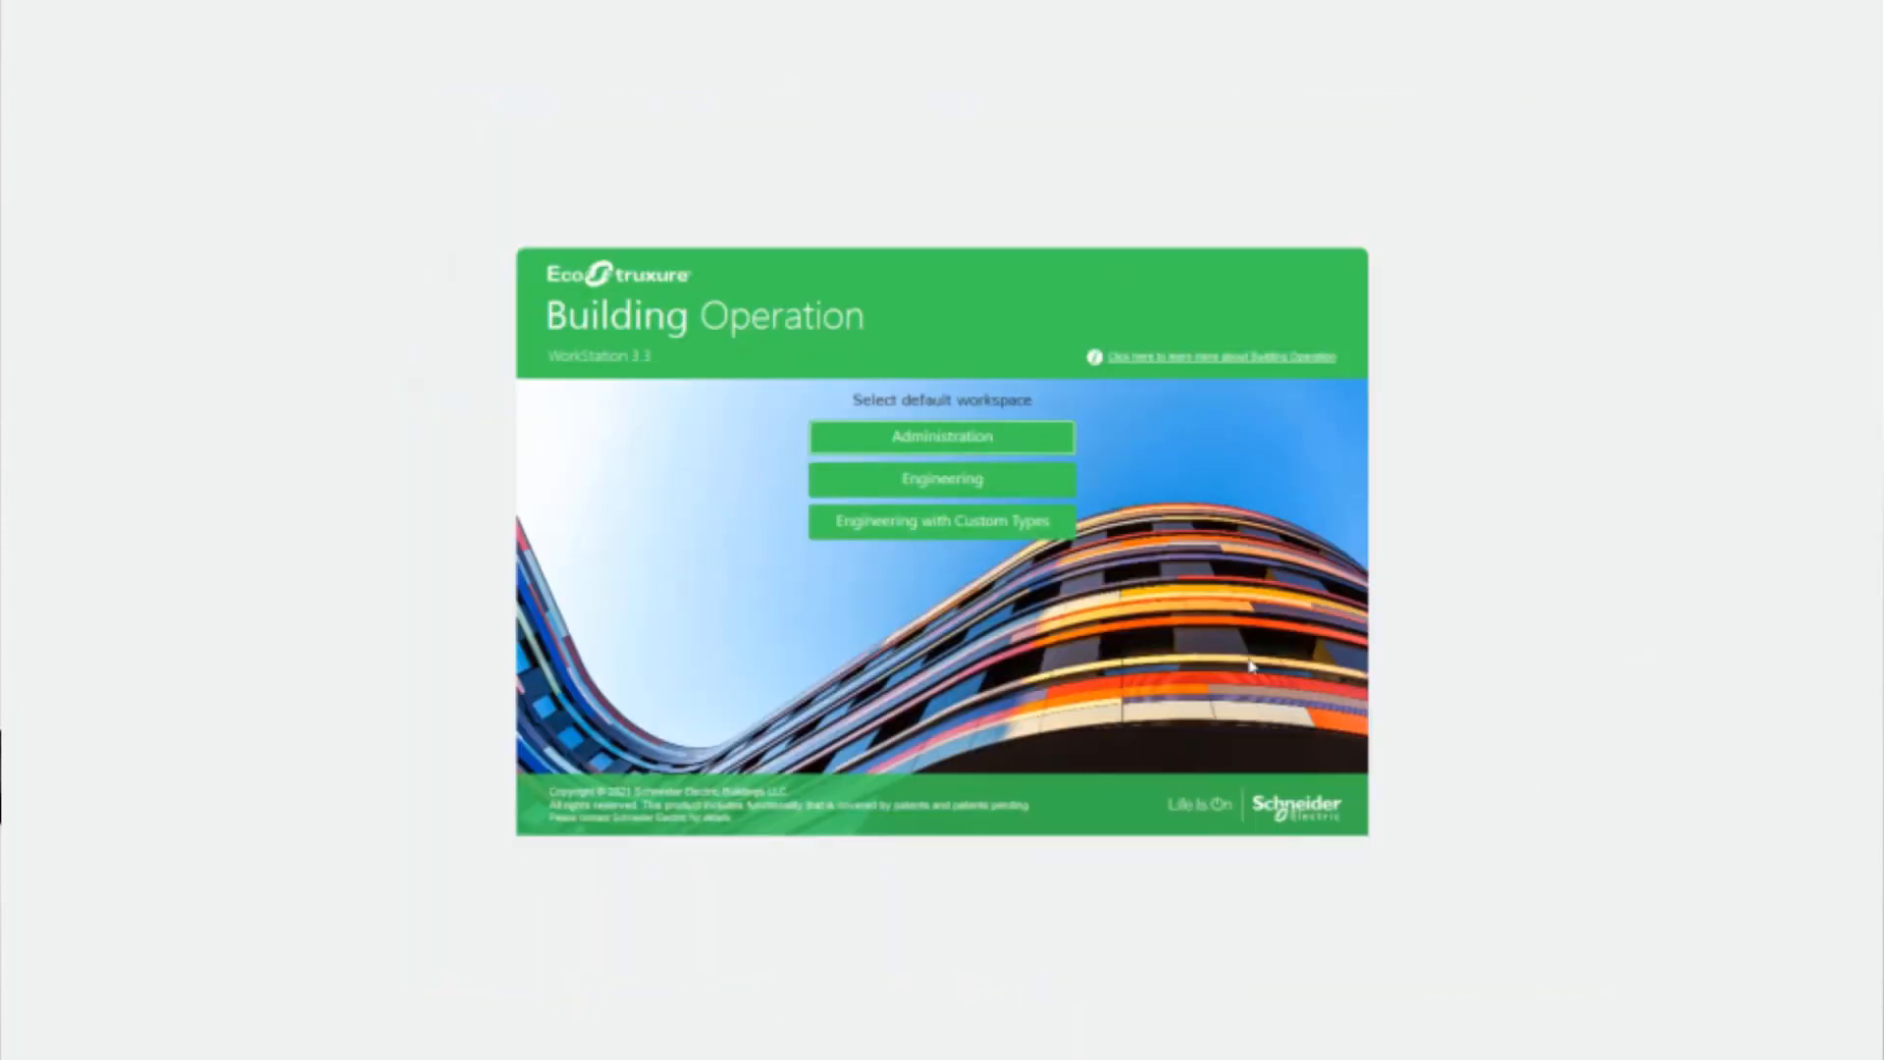
click(962, 481)
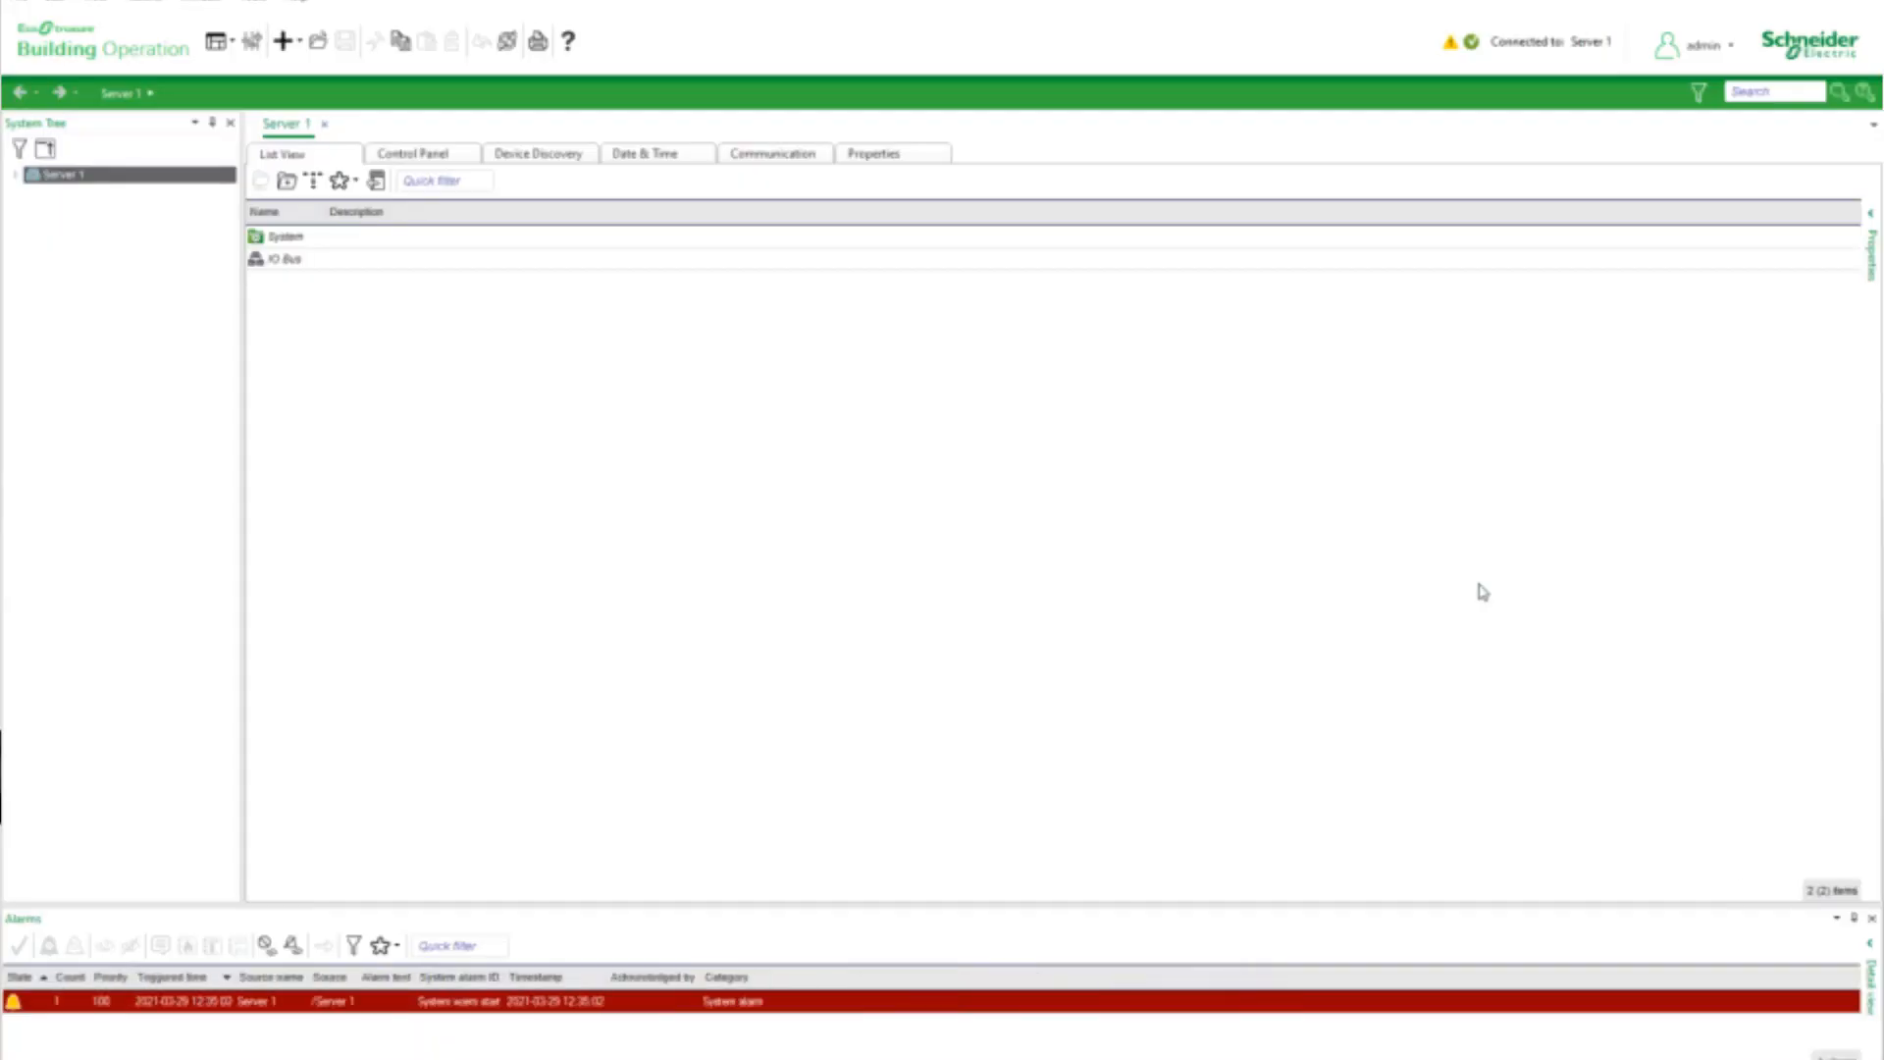
Import the backup set DemoKit_CRS_33_AS_B1_Floor1_20210325-130855.xbk into the restore options of Server 1
right_click(89, 179)
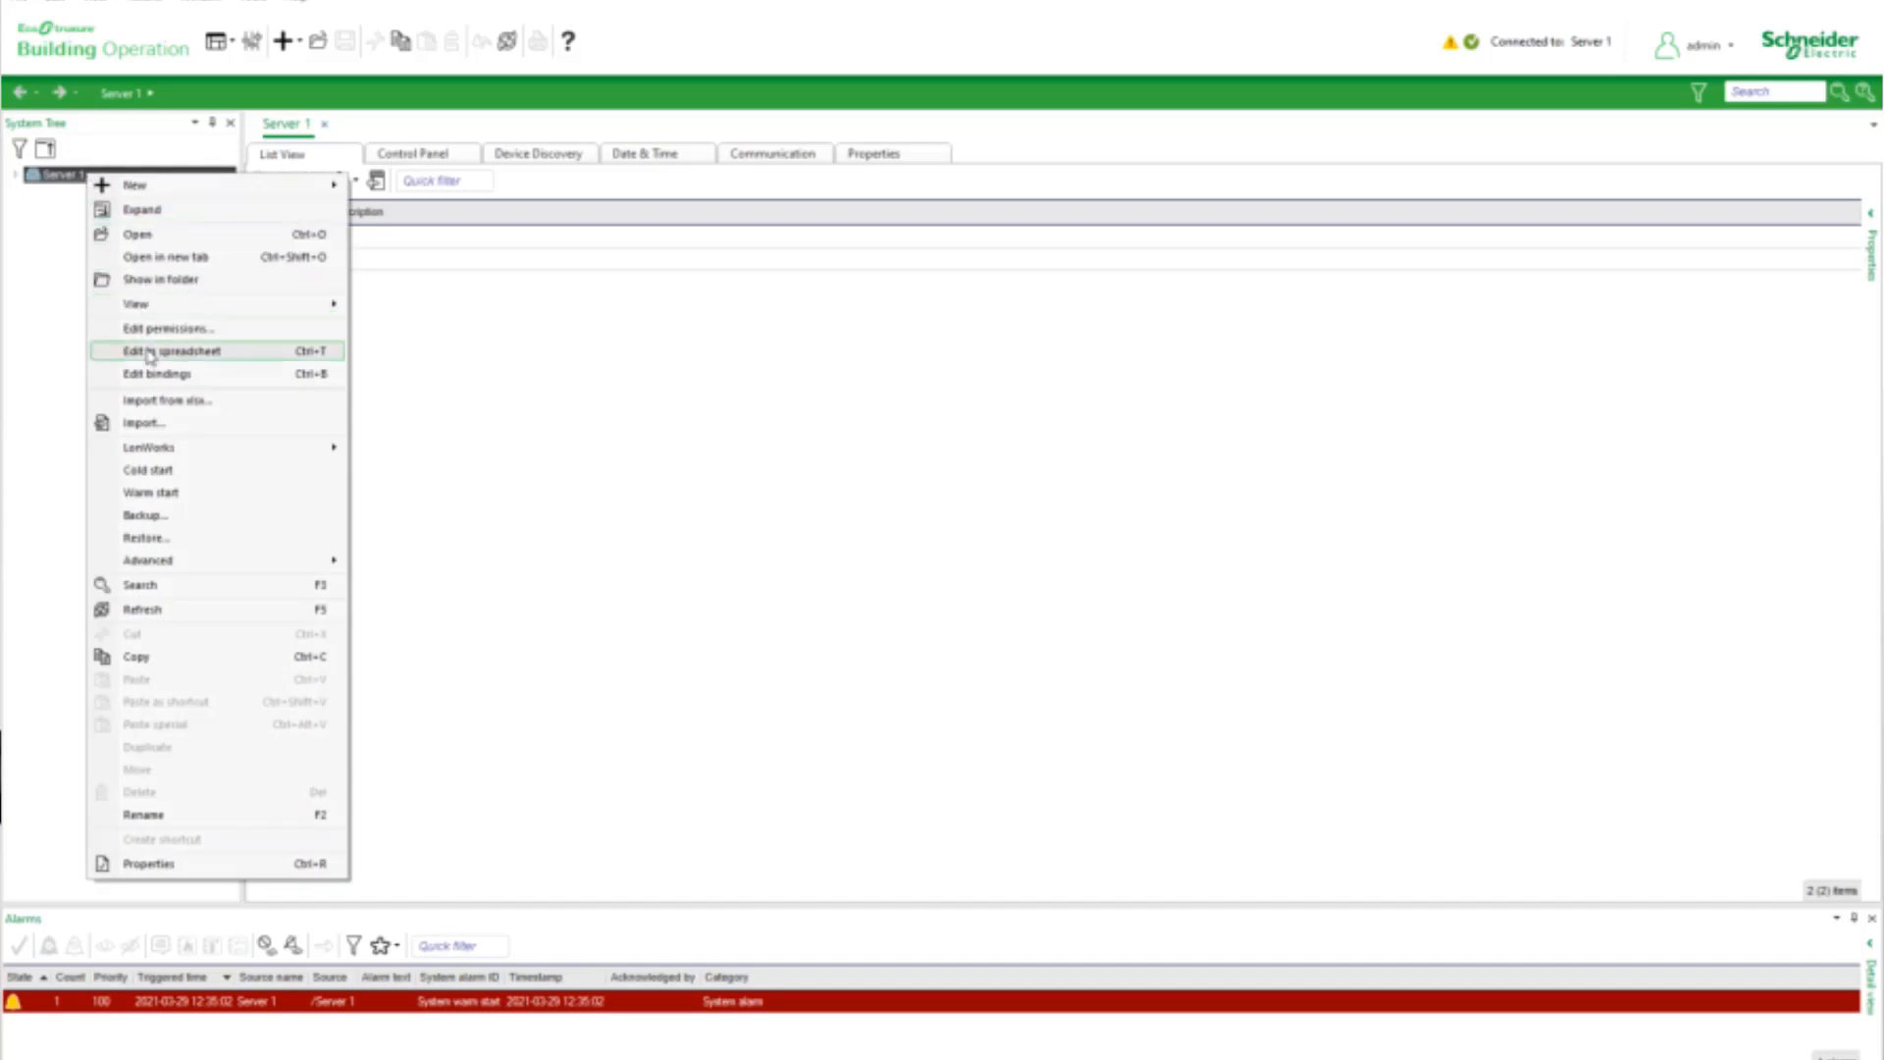
click(148, 538)
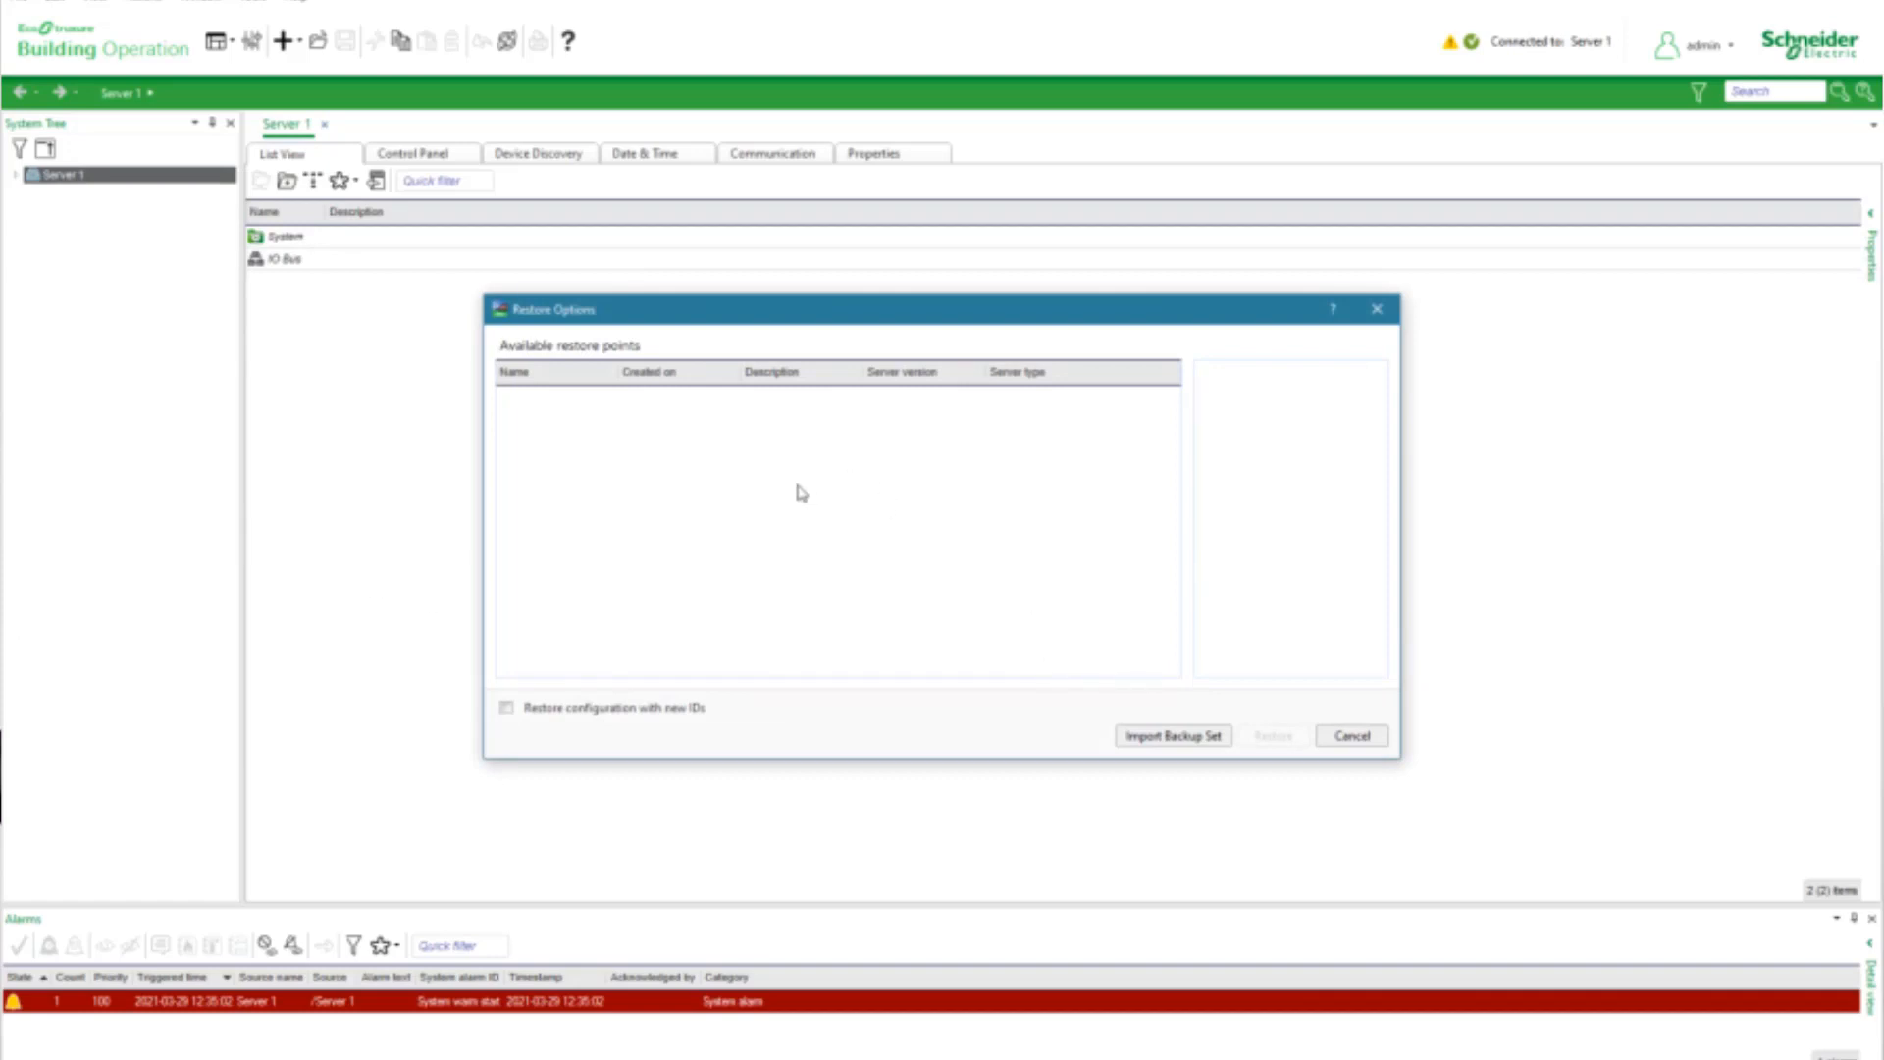
click(1214, 738)
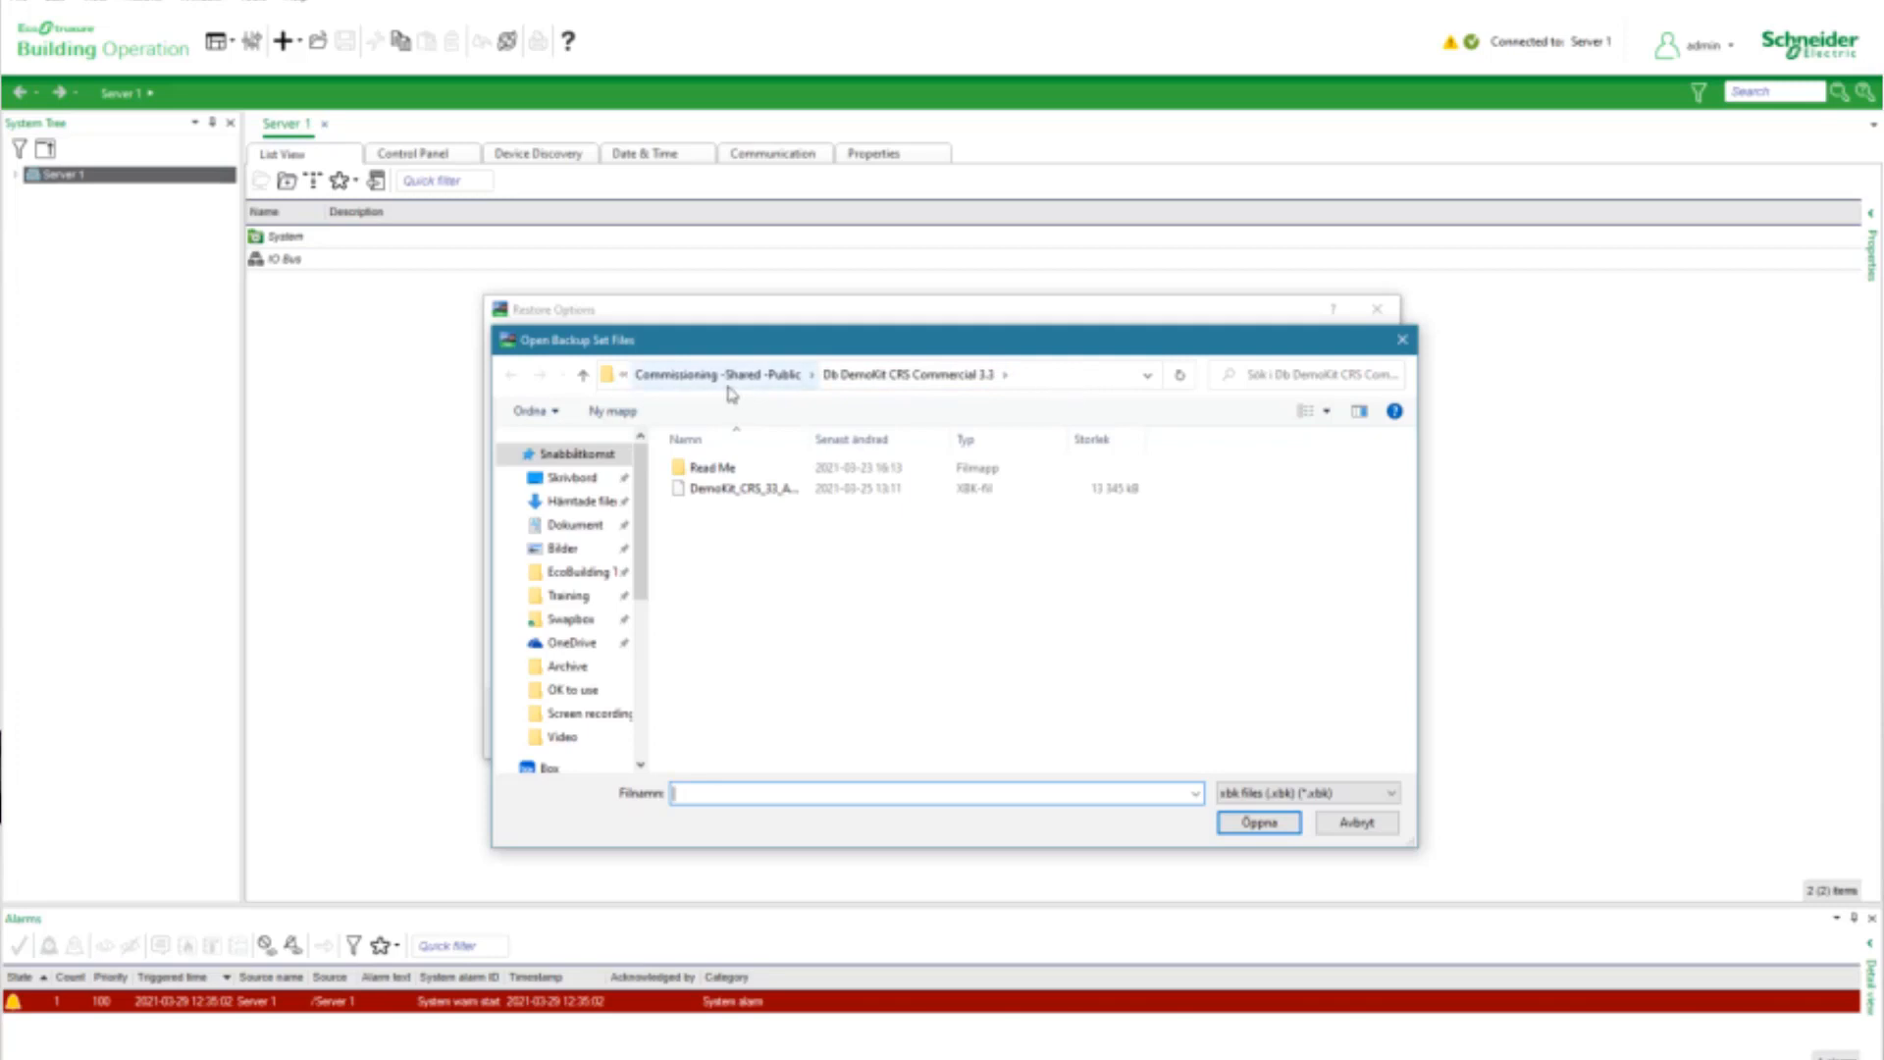
click(769, 491)
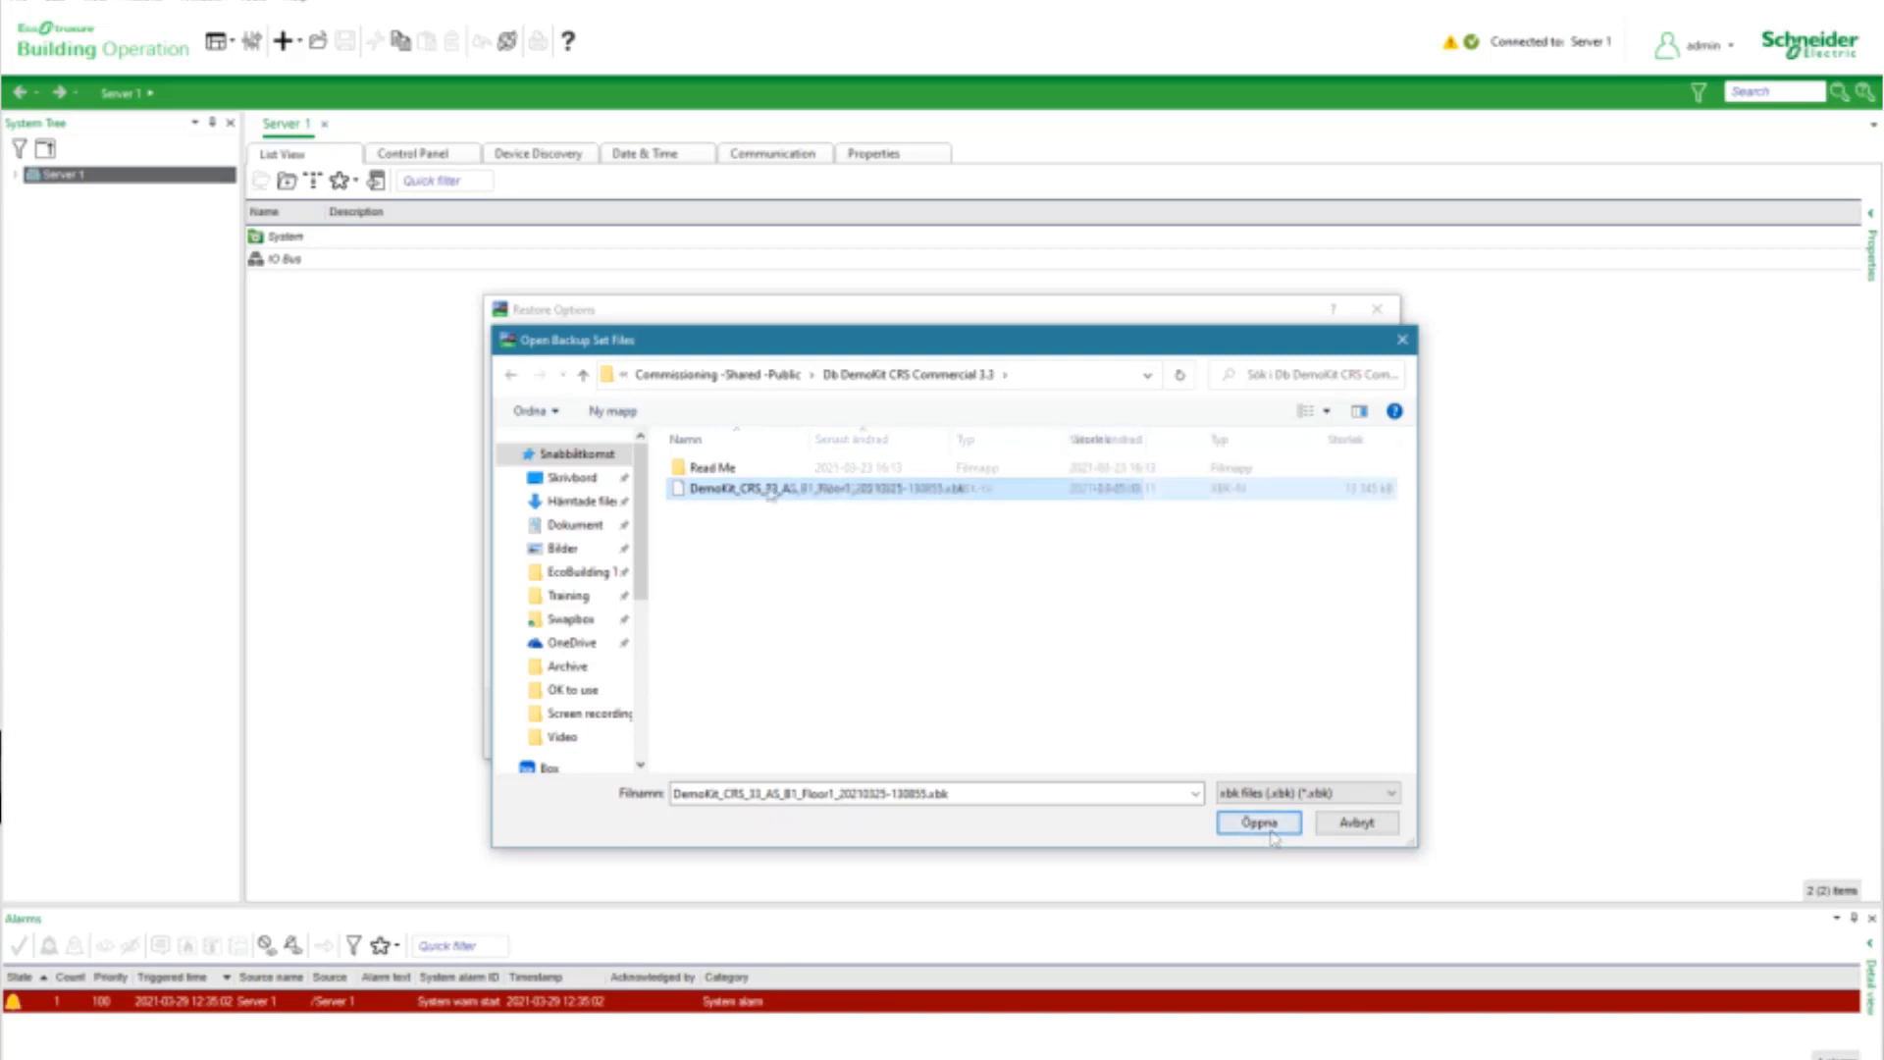
click(1271, 829)
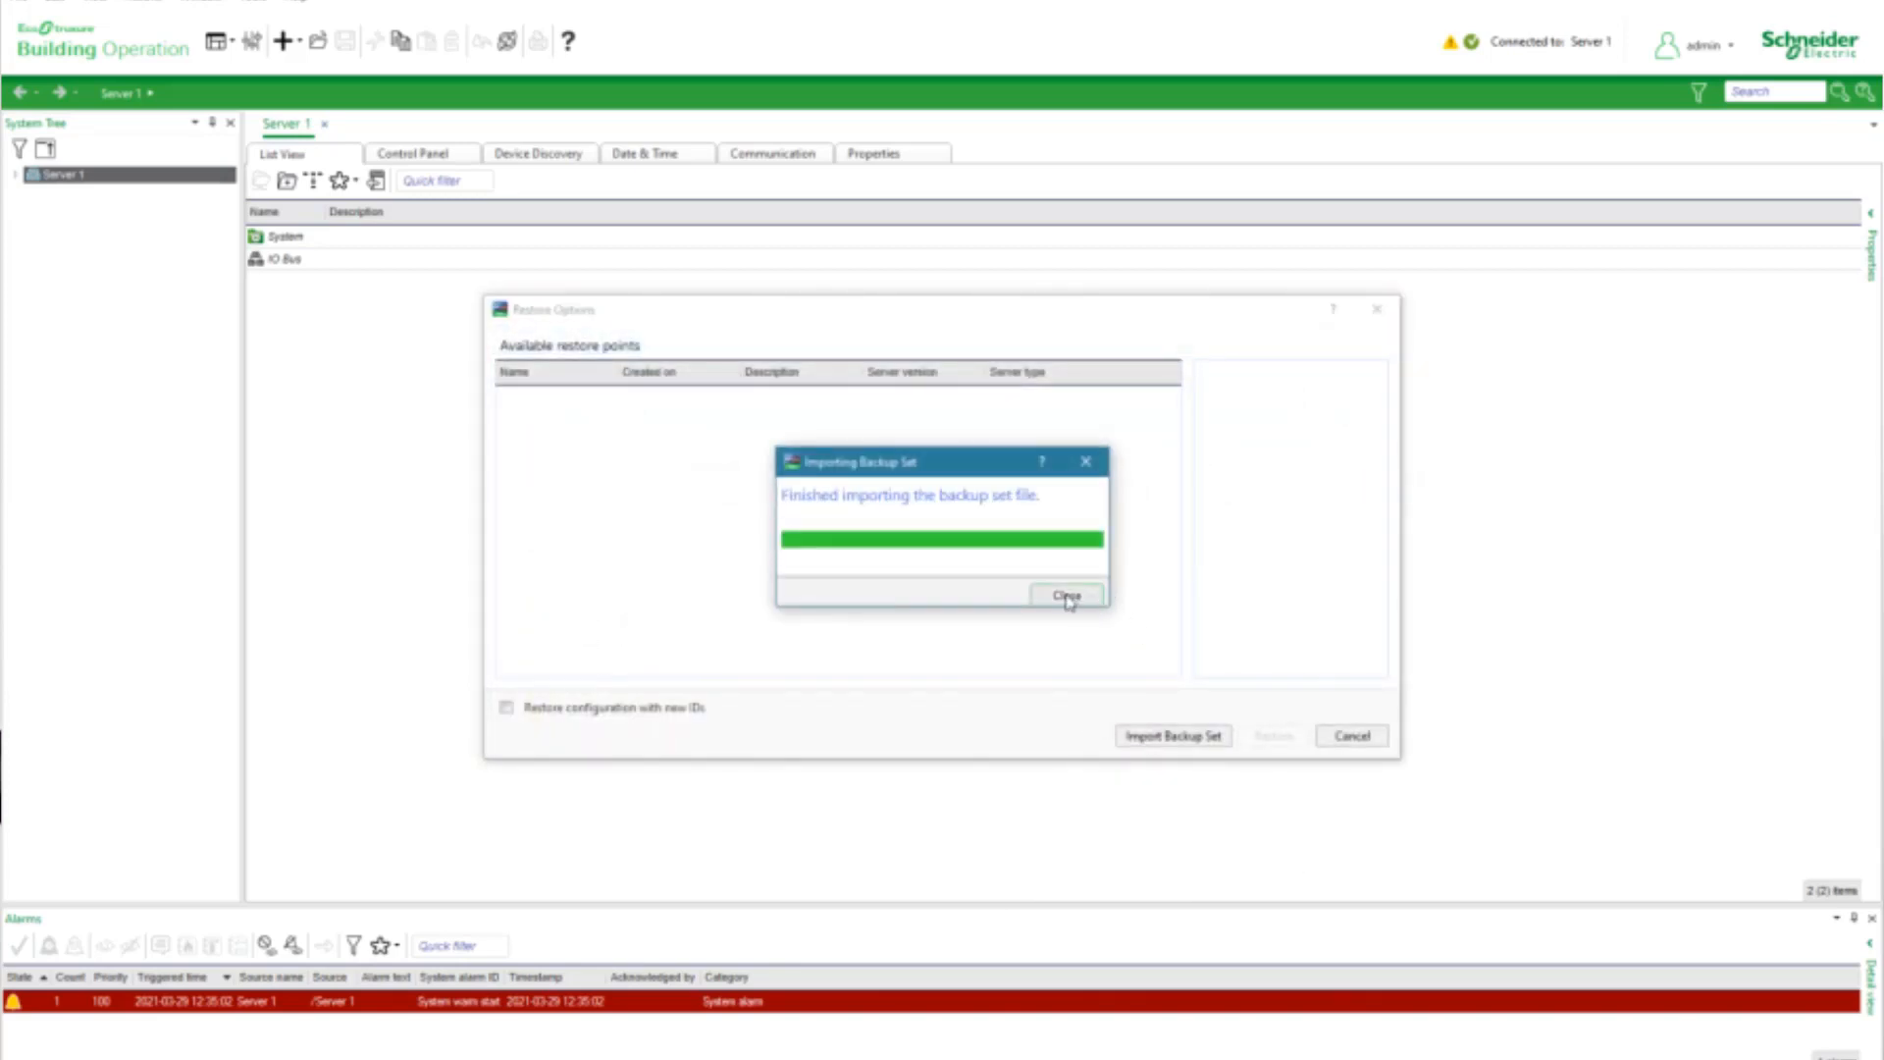
click(1070, 602)
Restore Server 1 from the imported backup set and acknowledge the restart message
click(1285, 736)
click(938, 608)
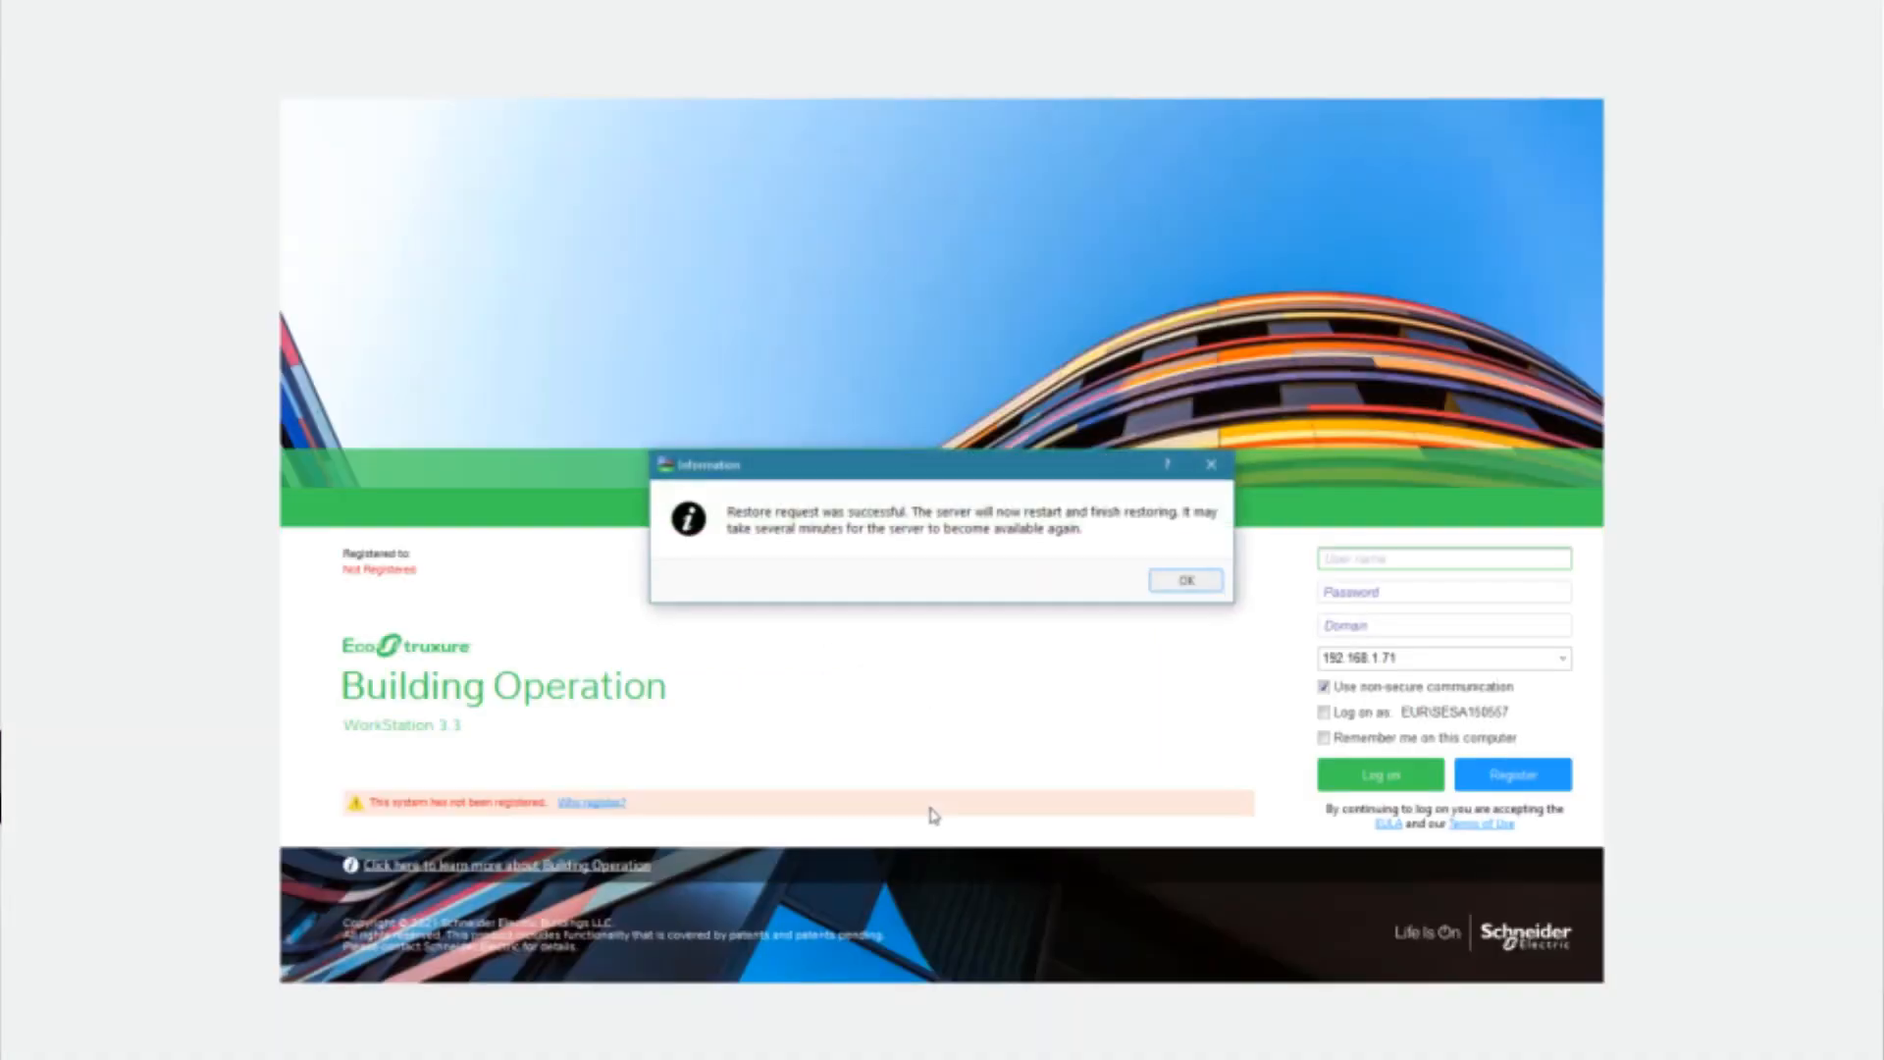
click(1186, 582)
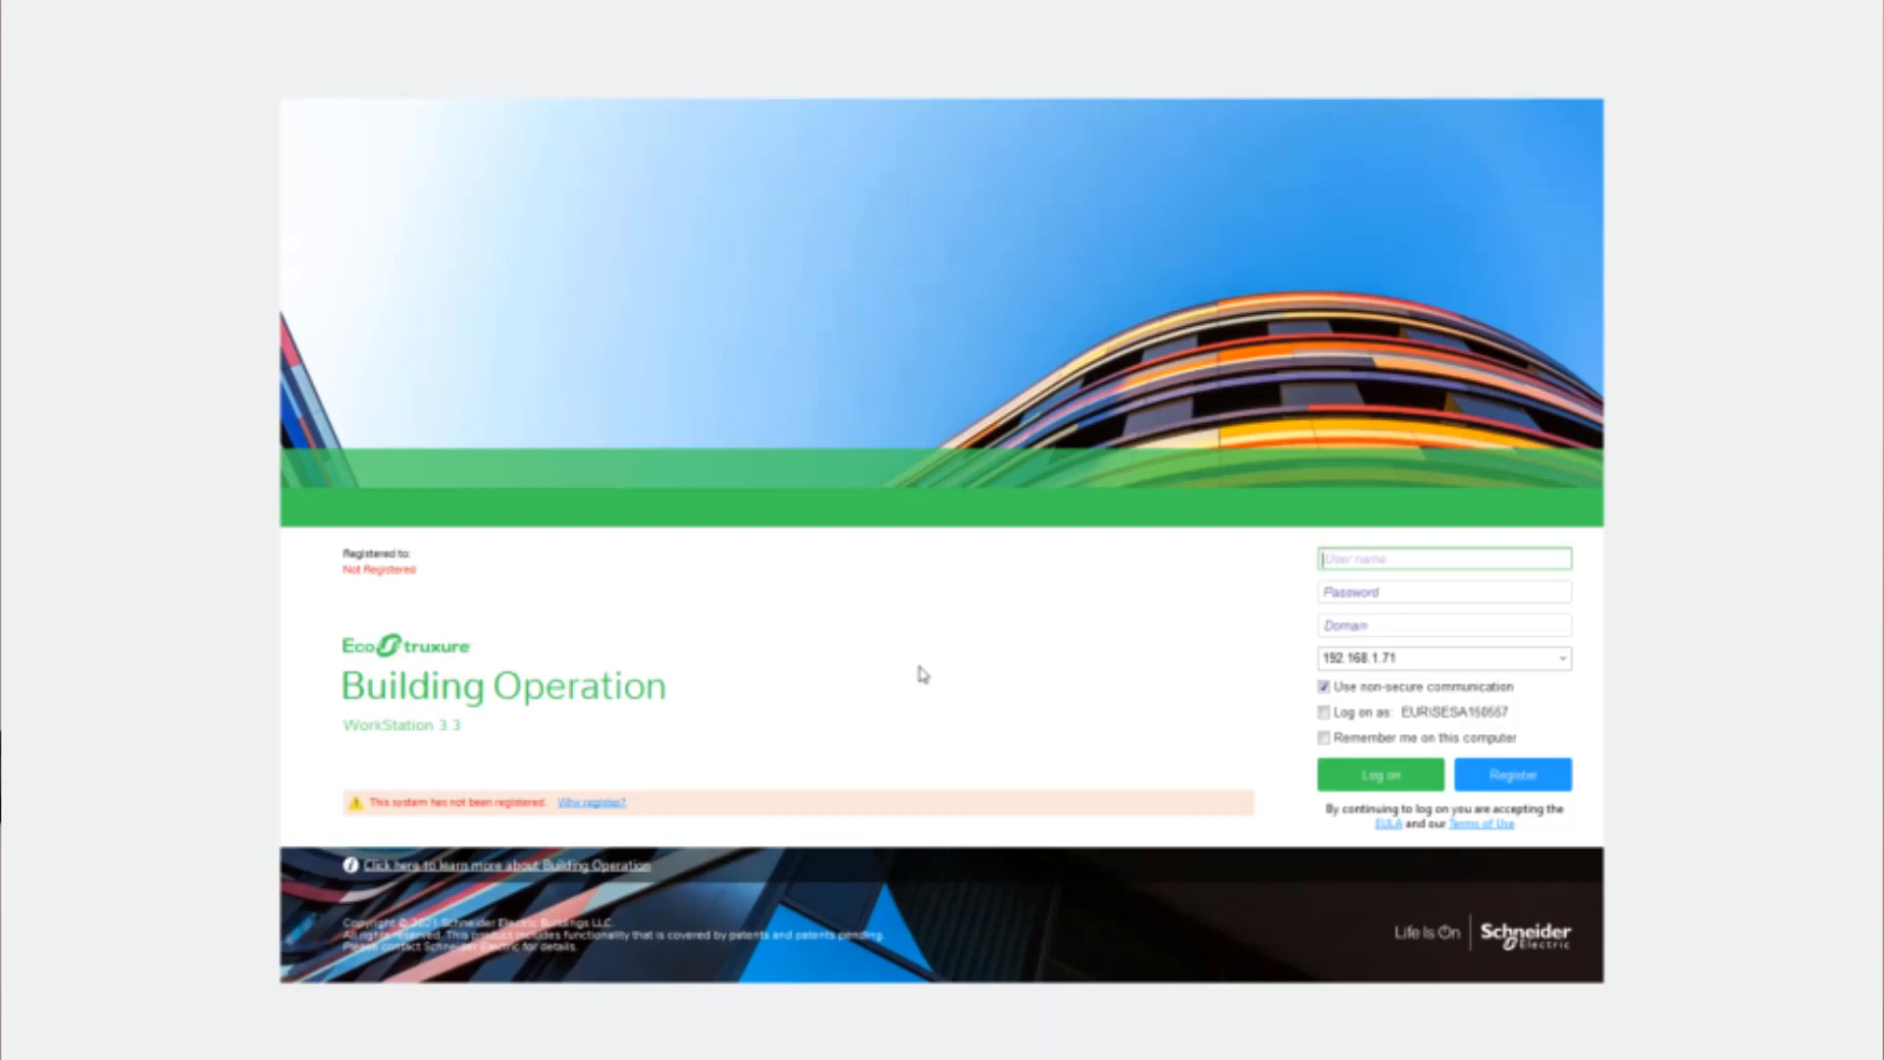
Log on again to the restored server as admin with the account password
text(admin)
key(Tab)
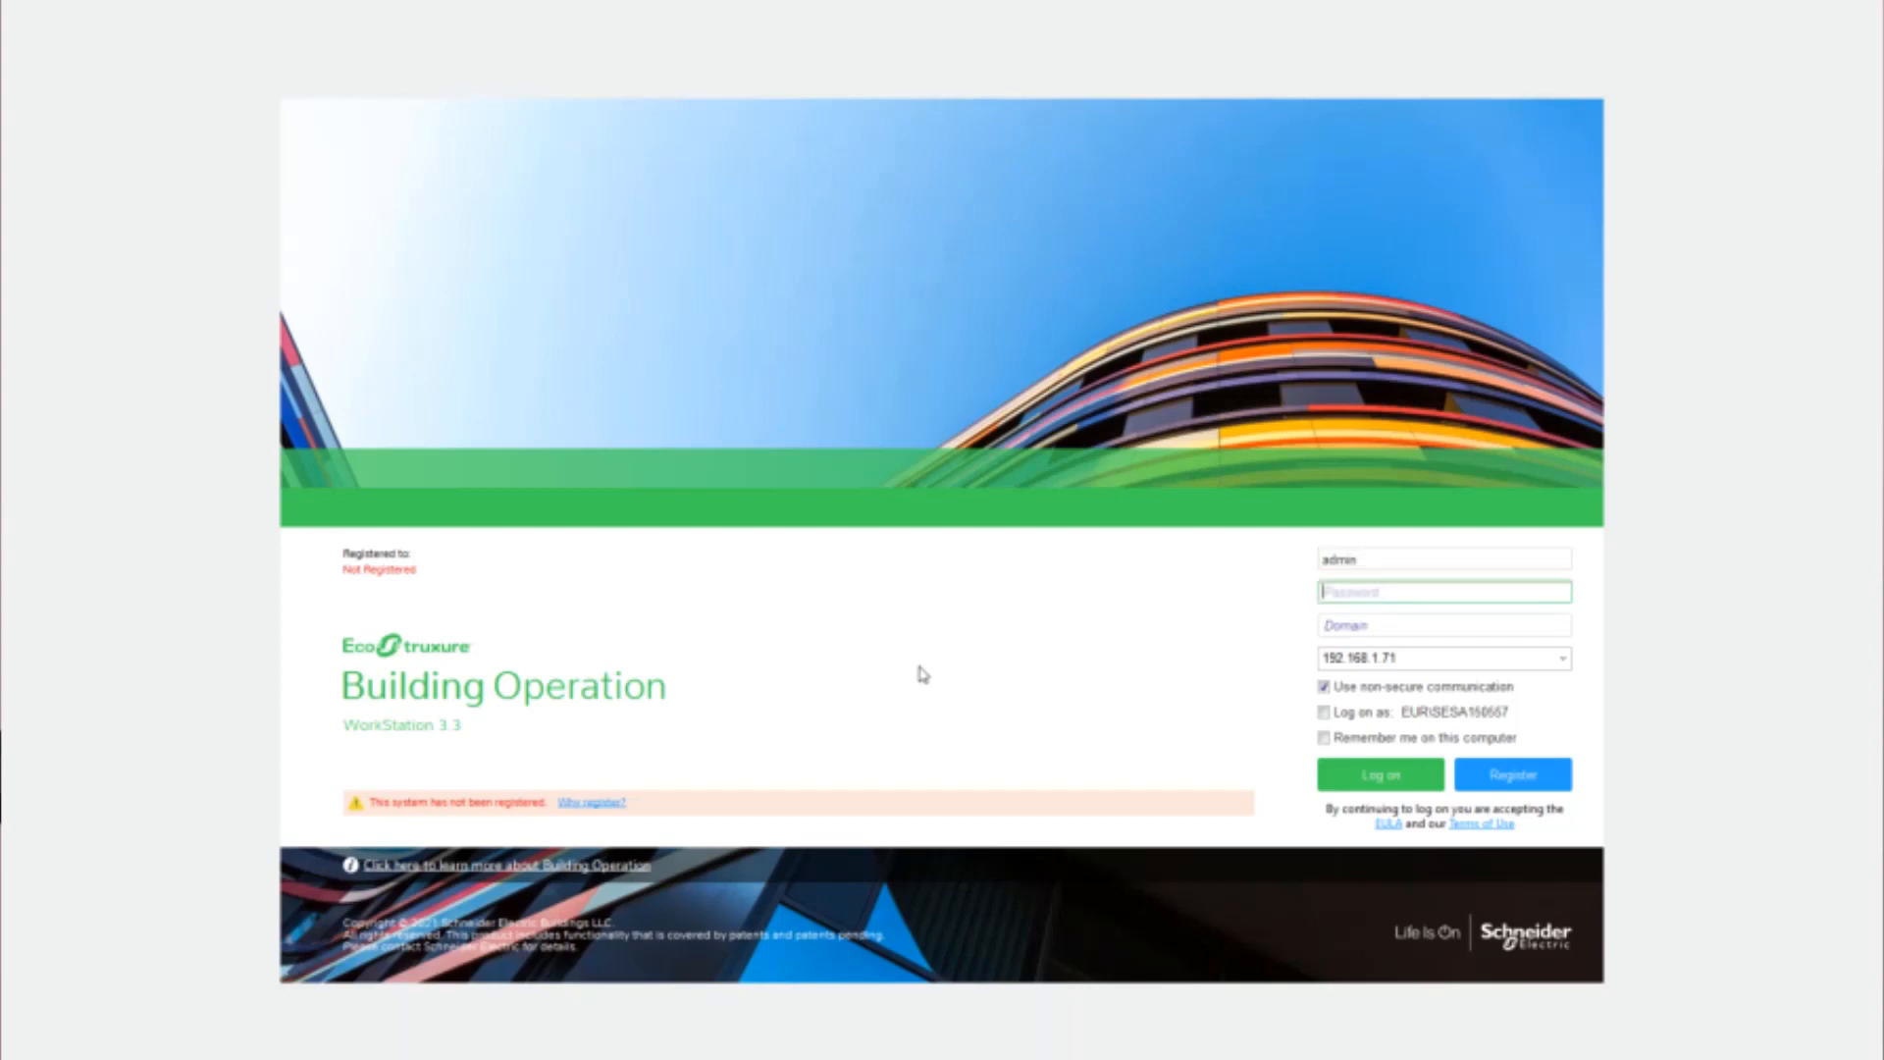
text(•)
click(1409, 776)
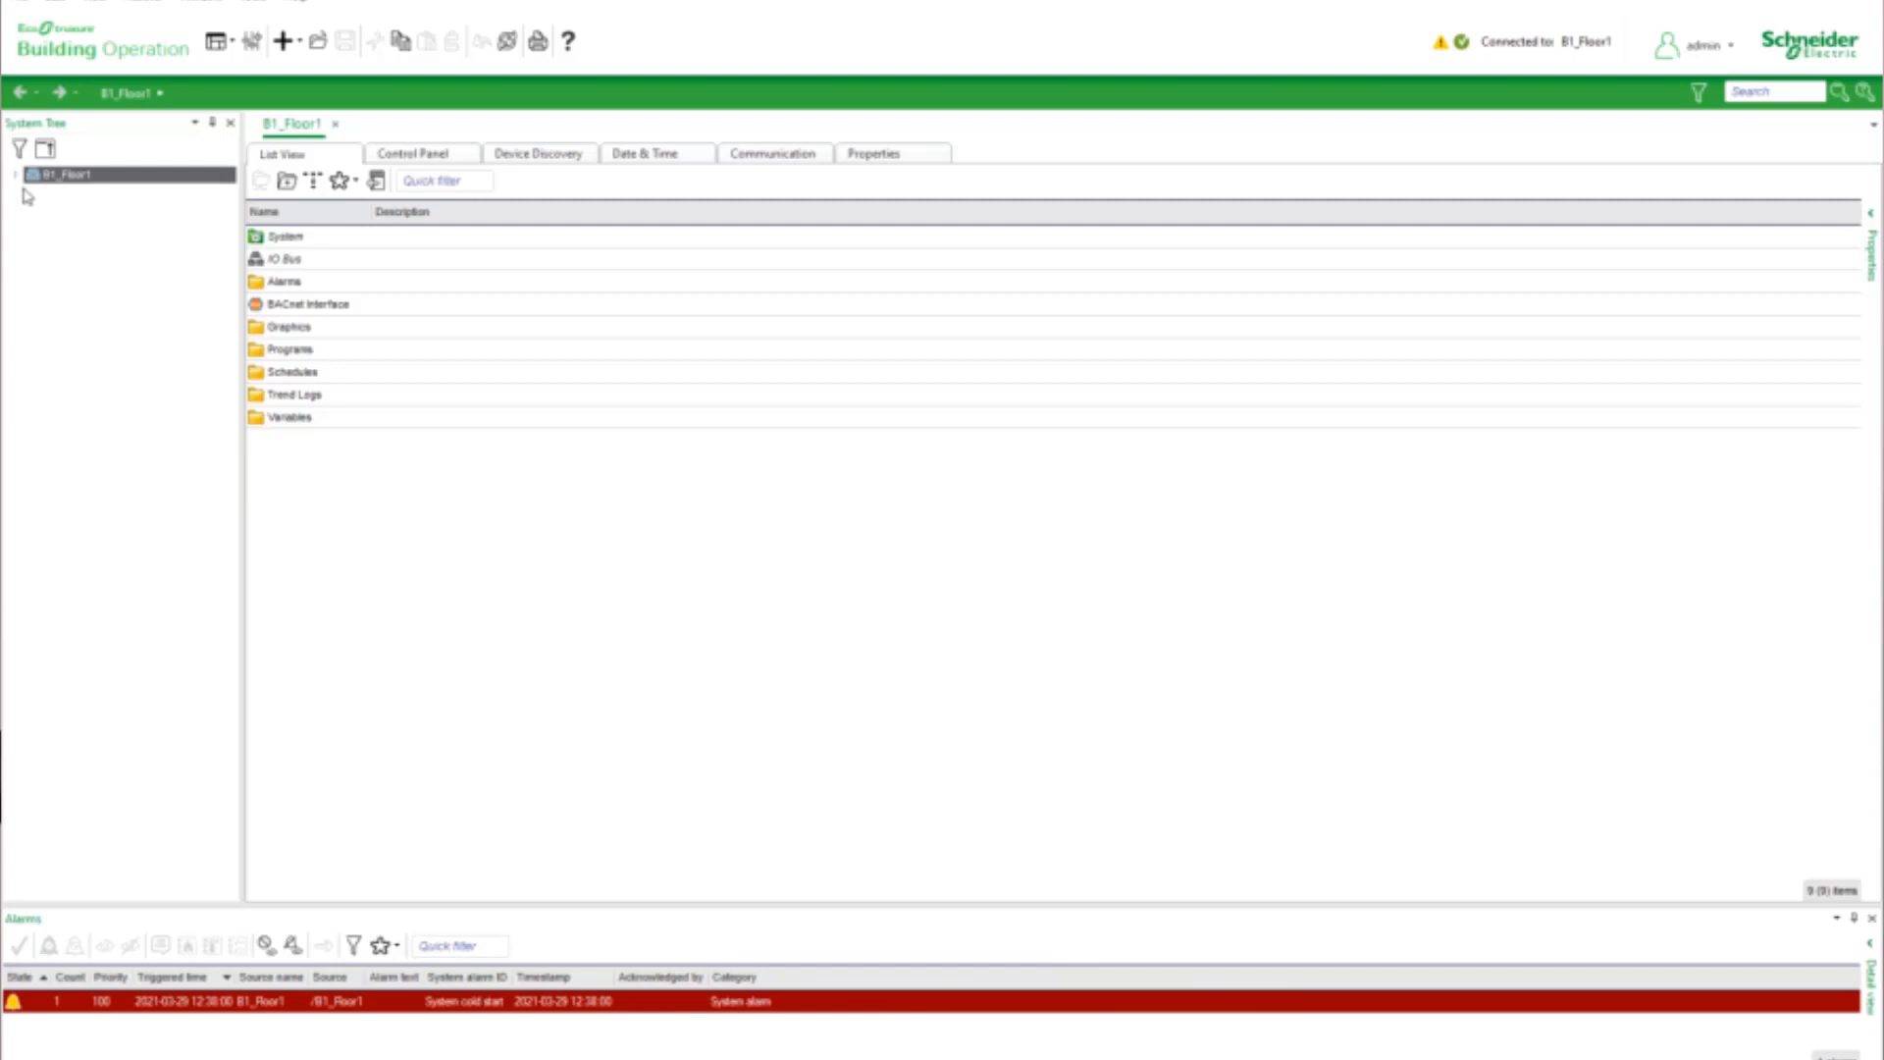
Expand B1_Floor1 through BACnet Interface and IP Network_2 to the IO Resources of F1_East_Wing, and examine the restored objects
click(15, 176)
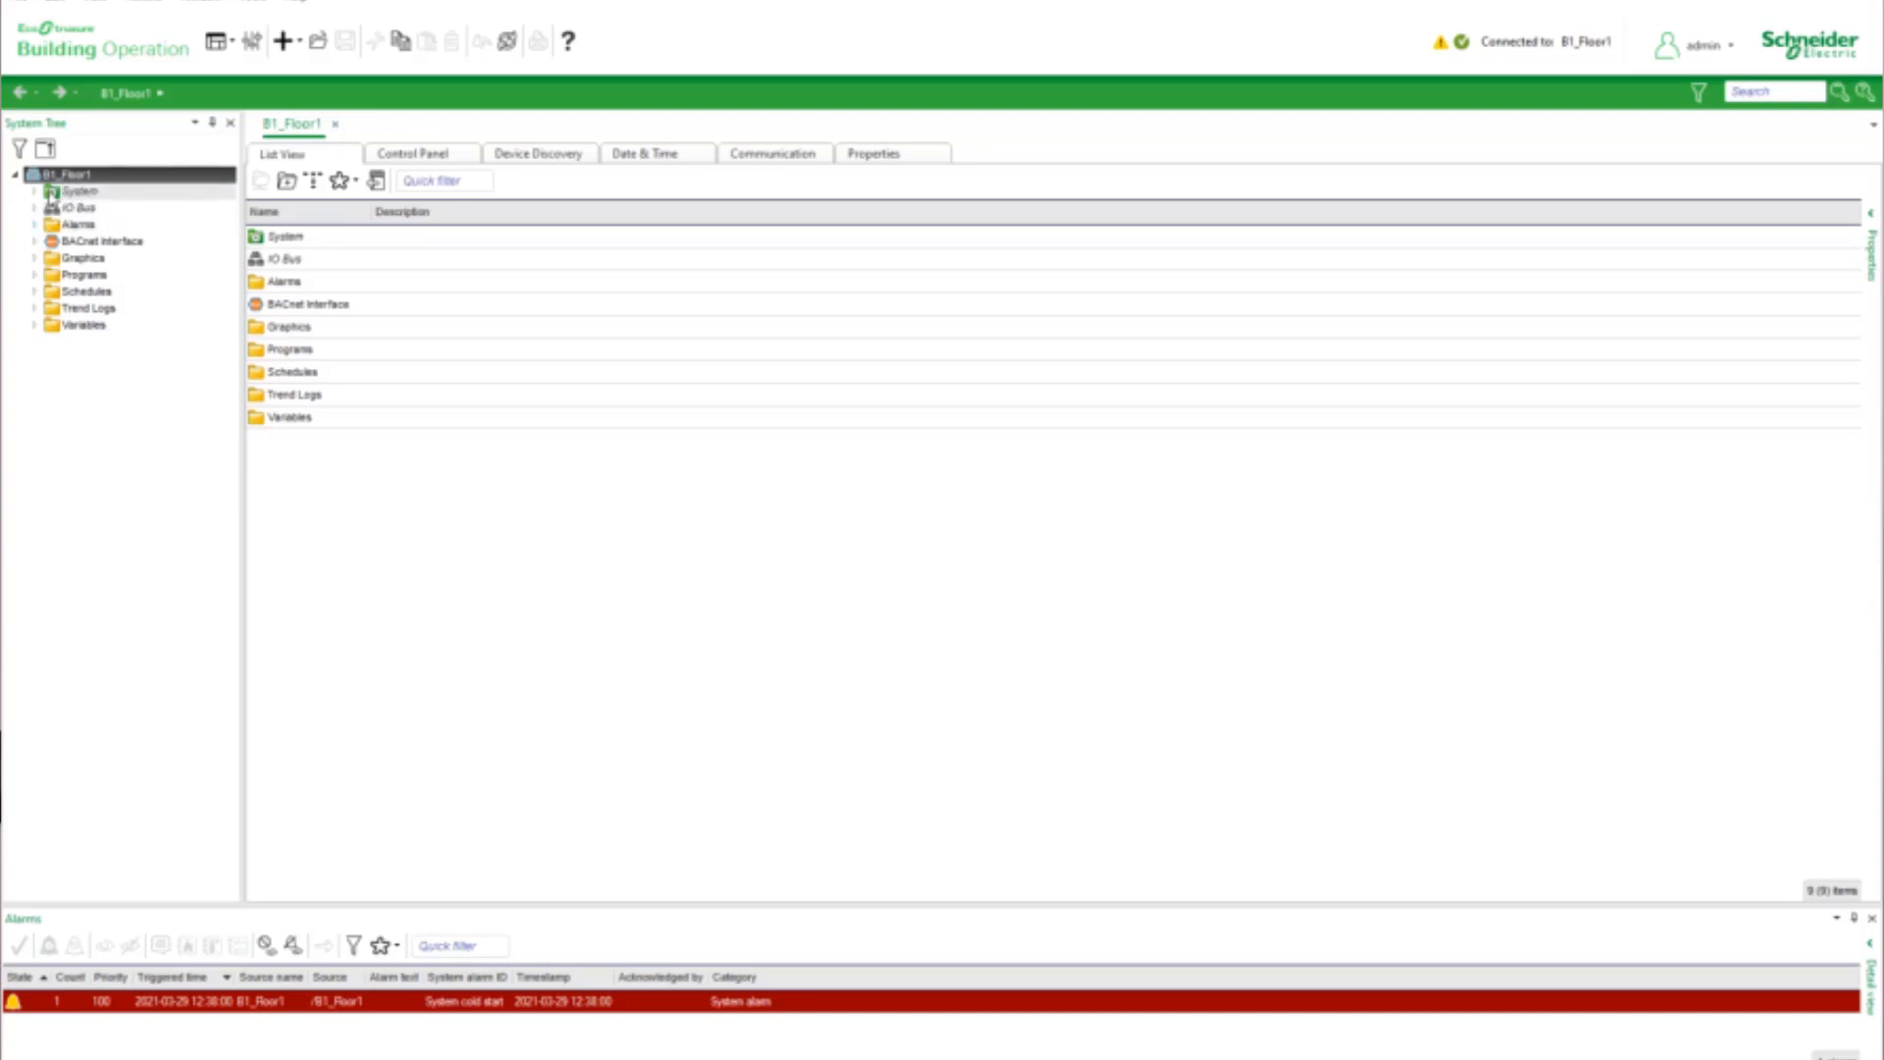
click(33, 241)
click(54, 292)
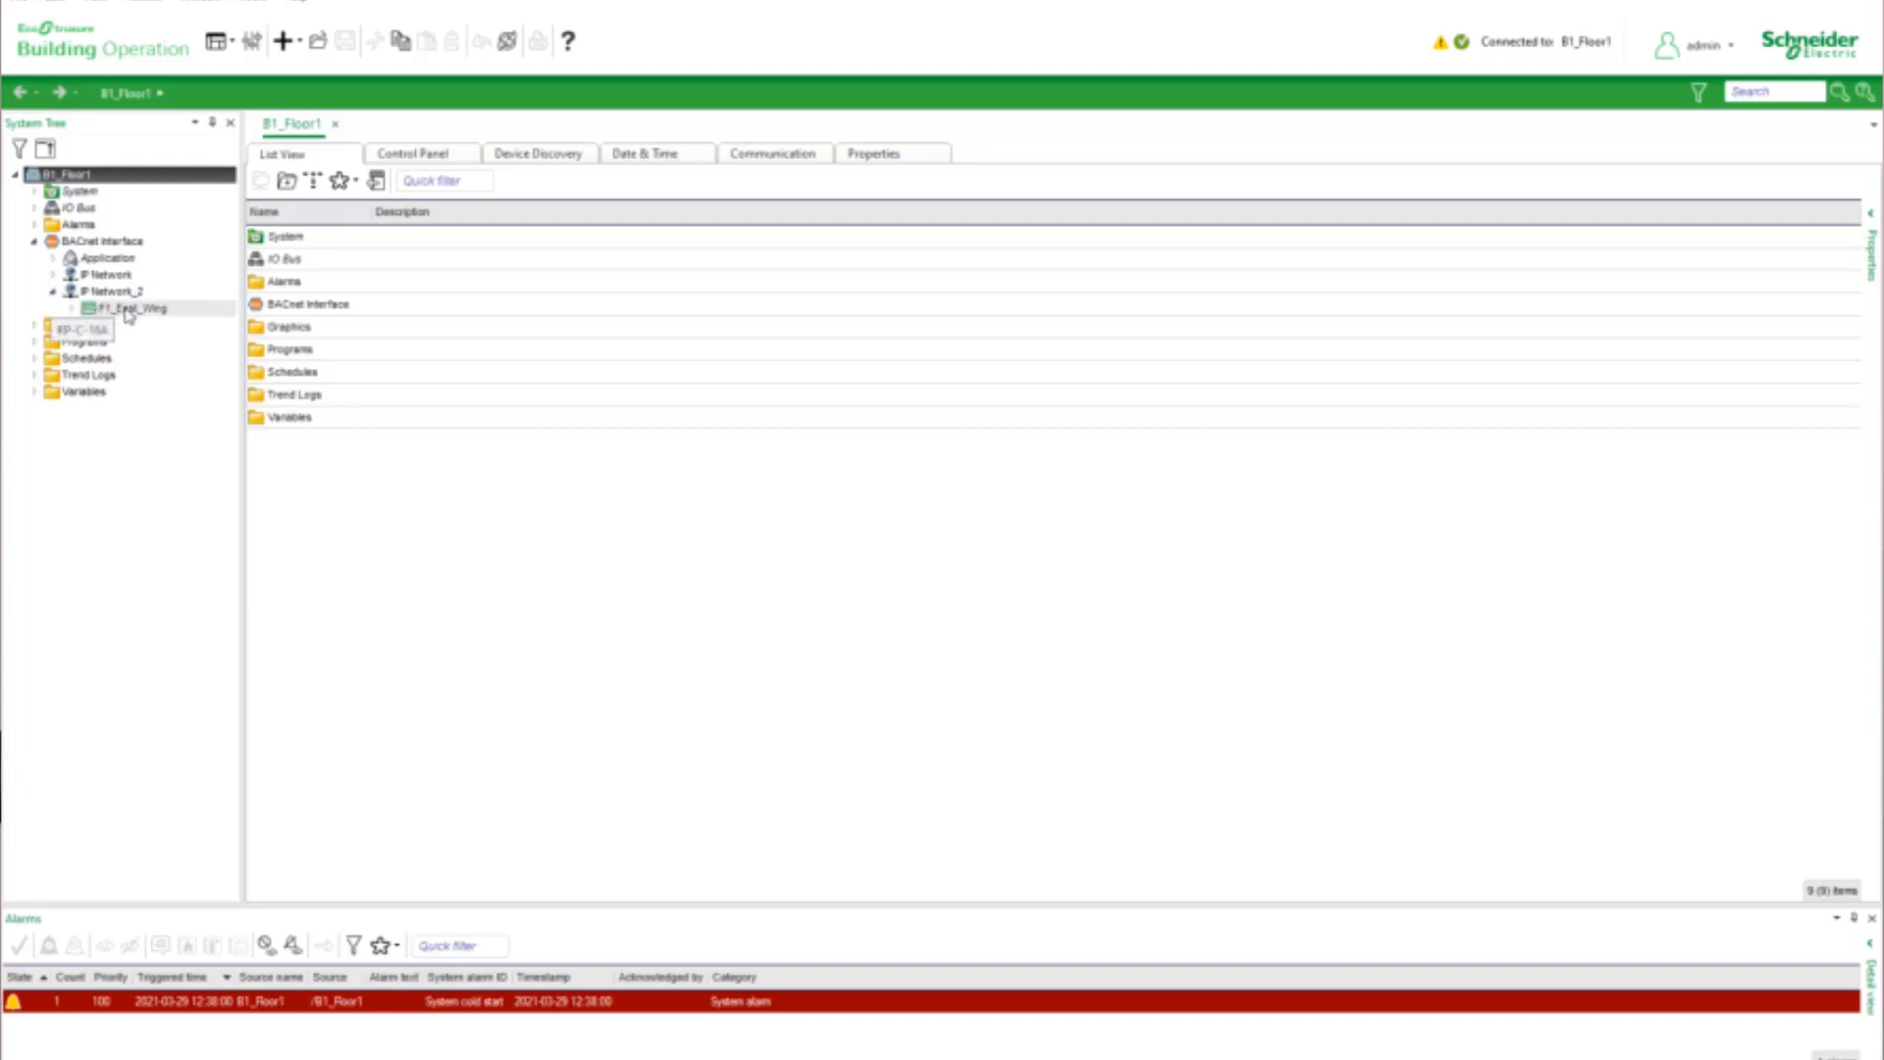
click(127, 309)
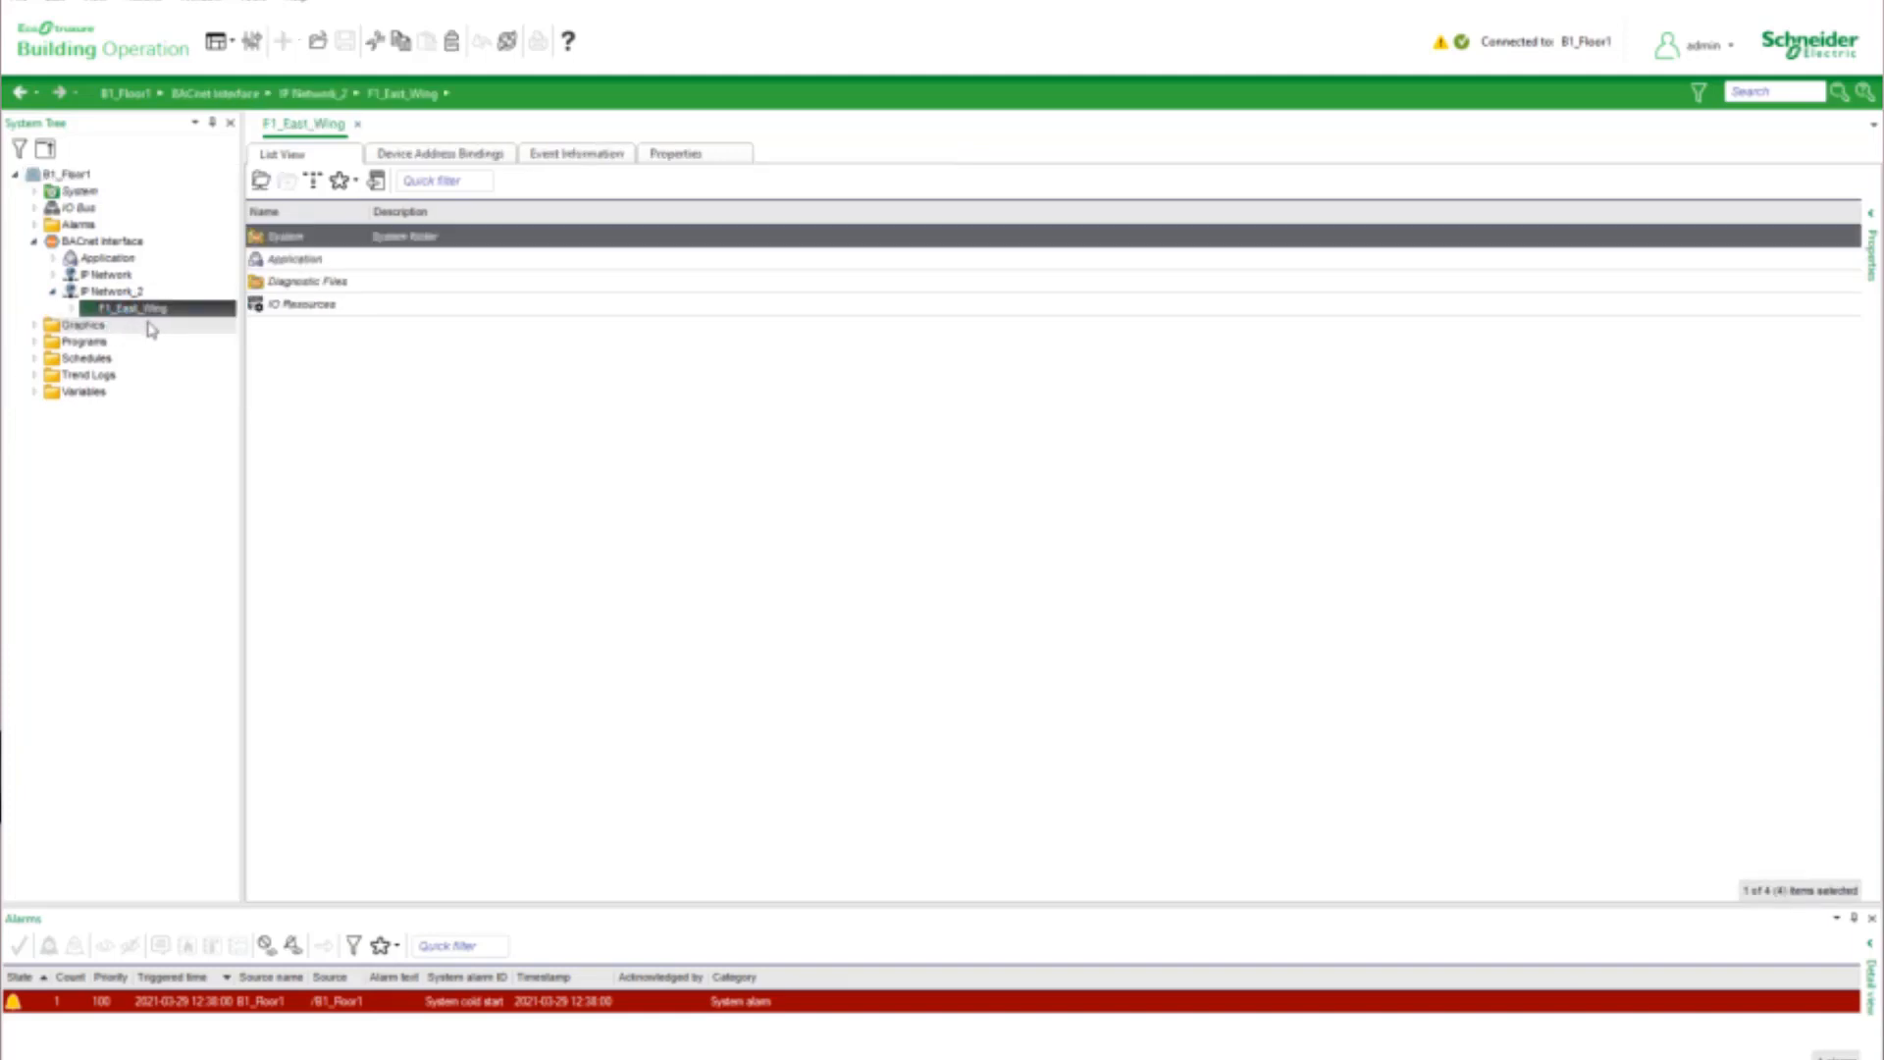
click(73, 310)
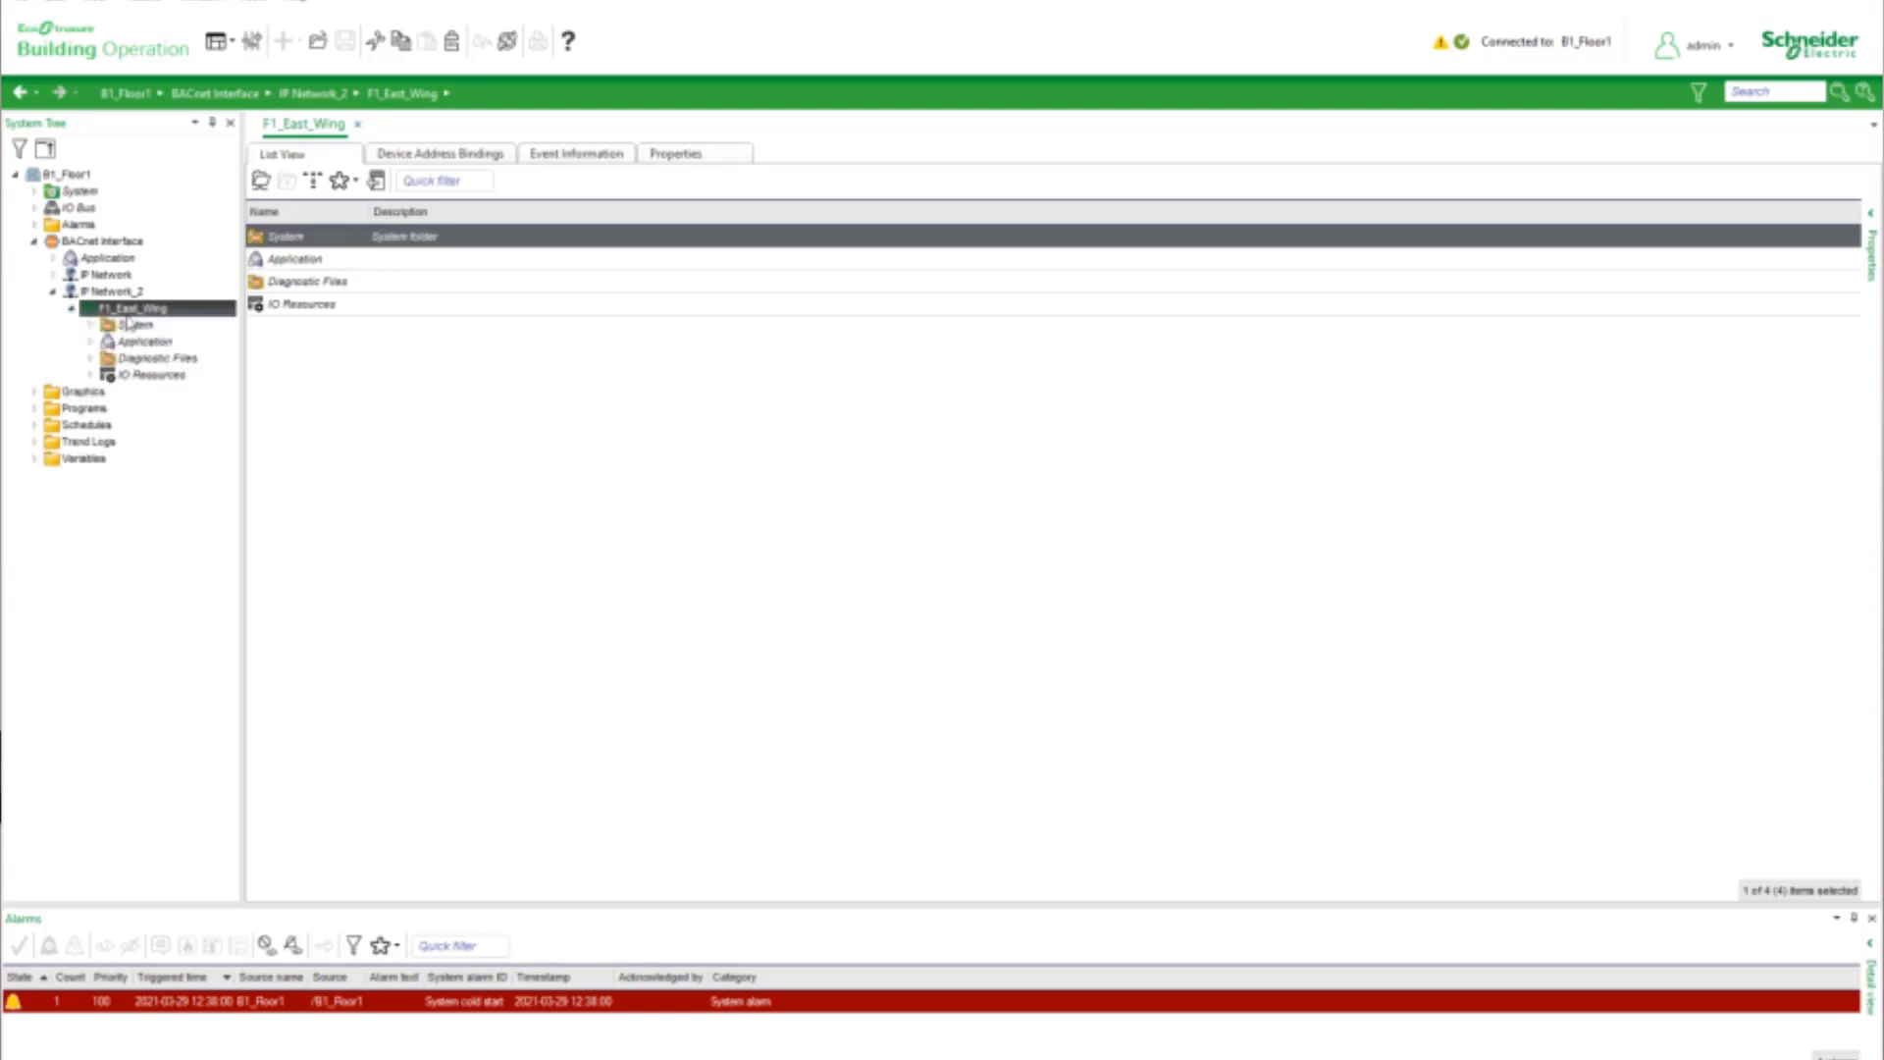
click(91, 375)
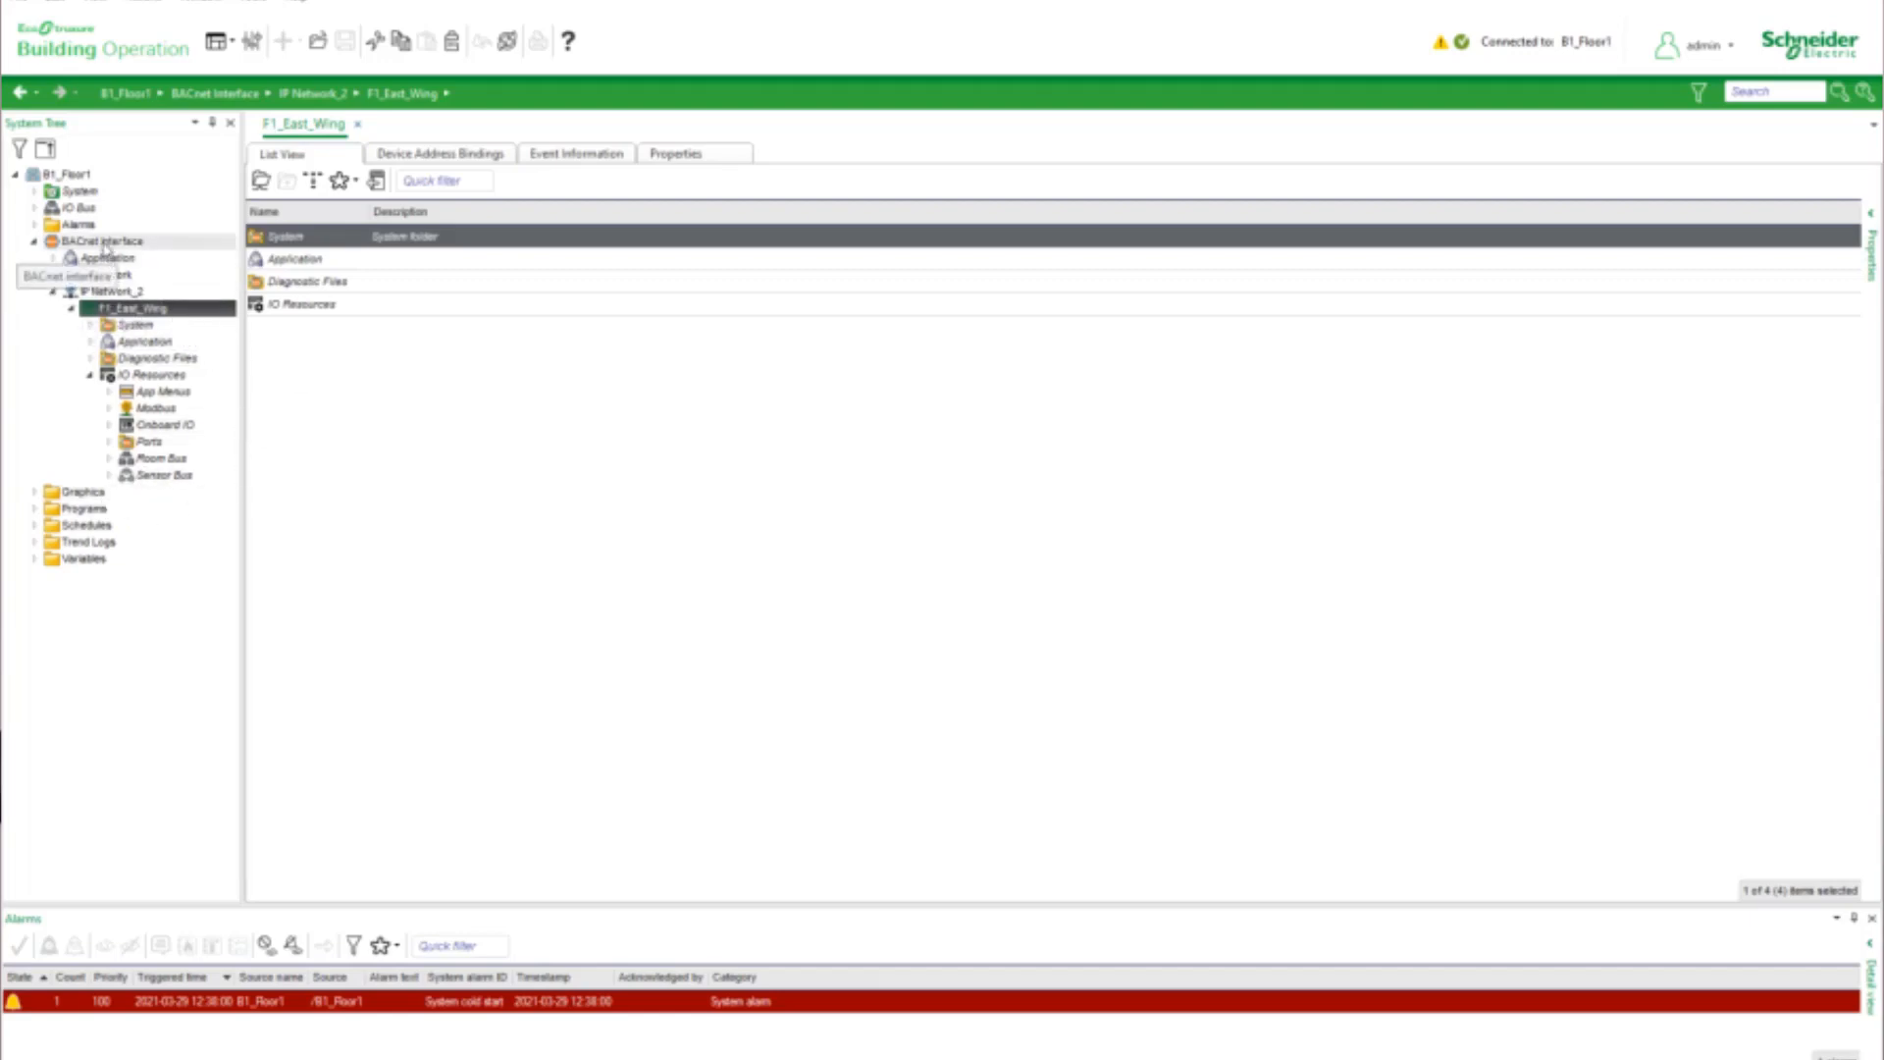
click(110, 291)
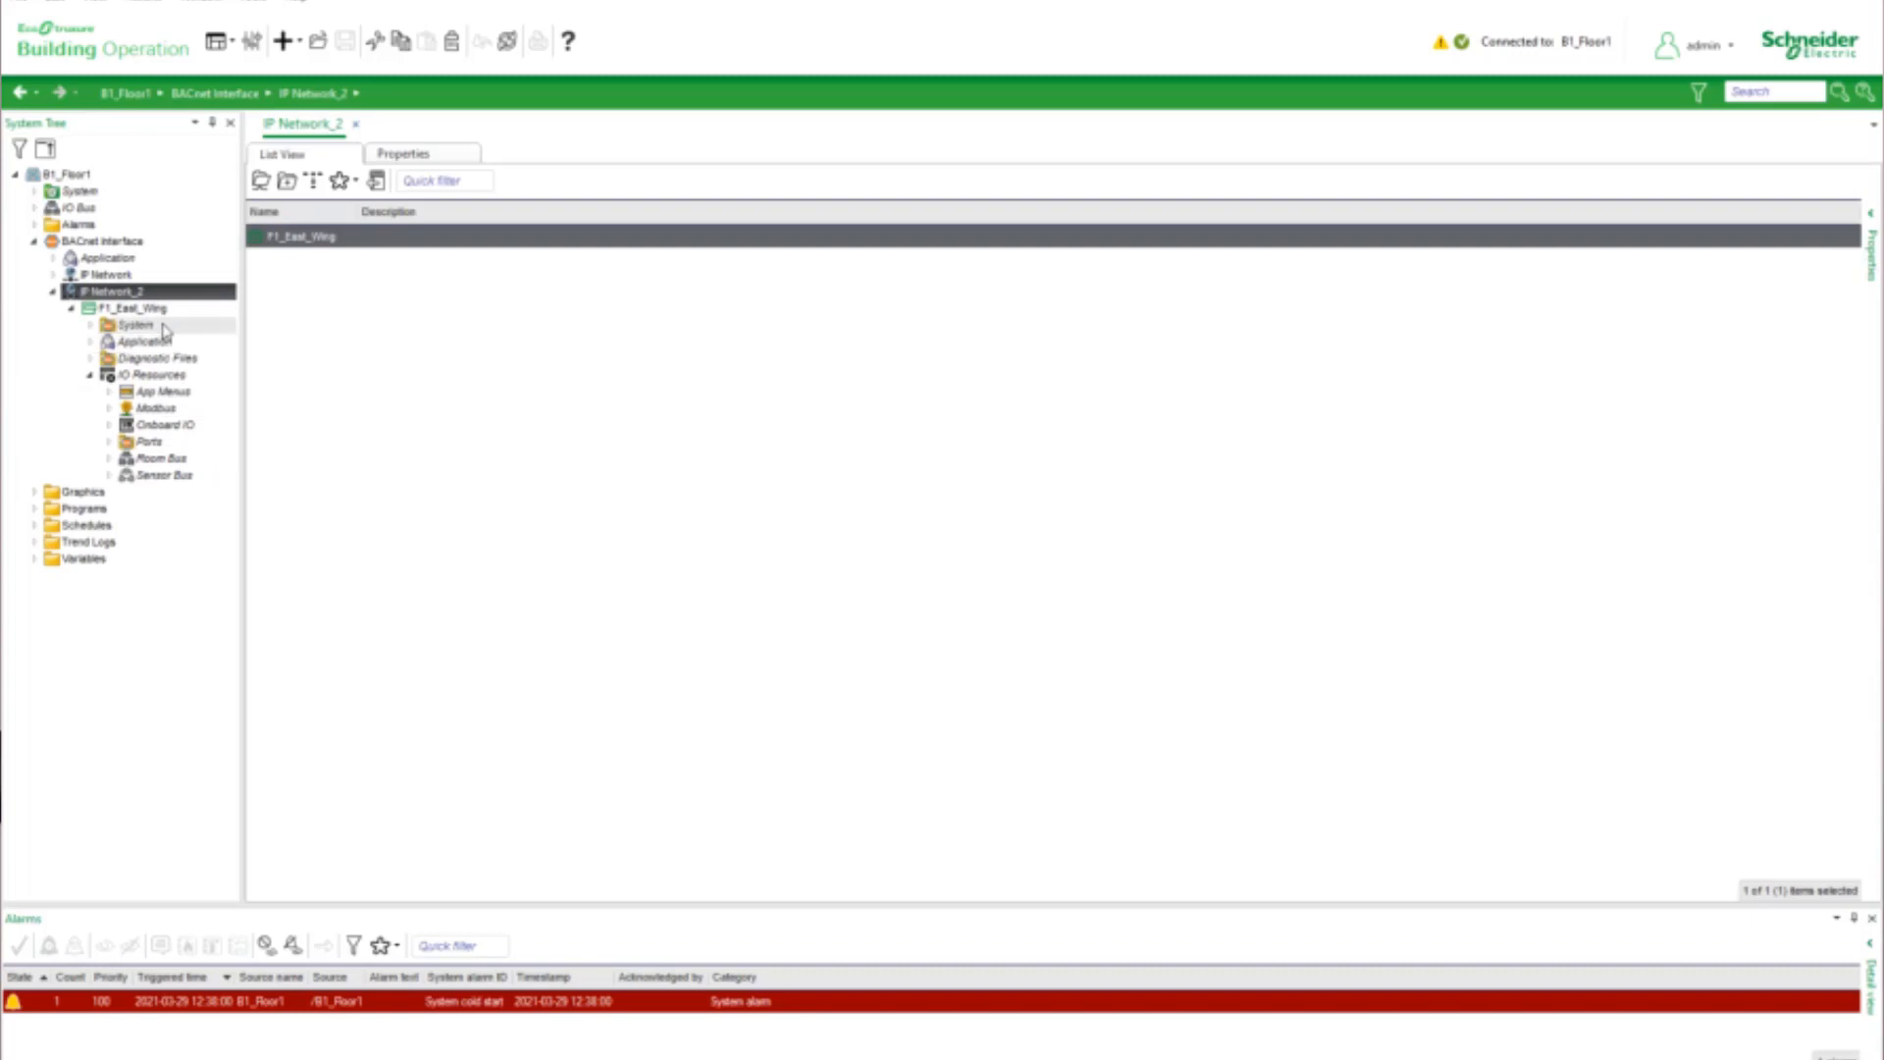
click(102, 240)
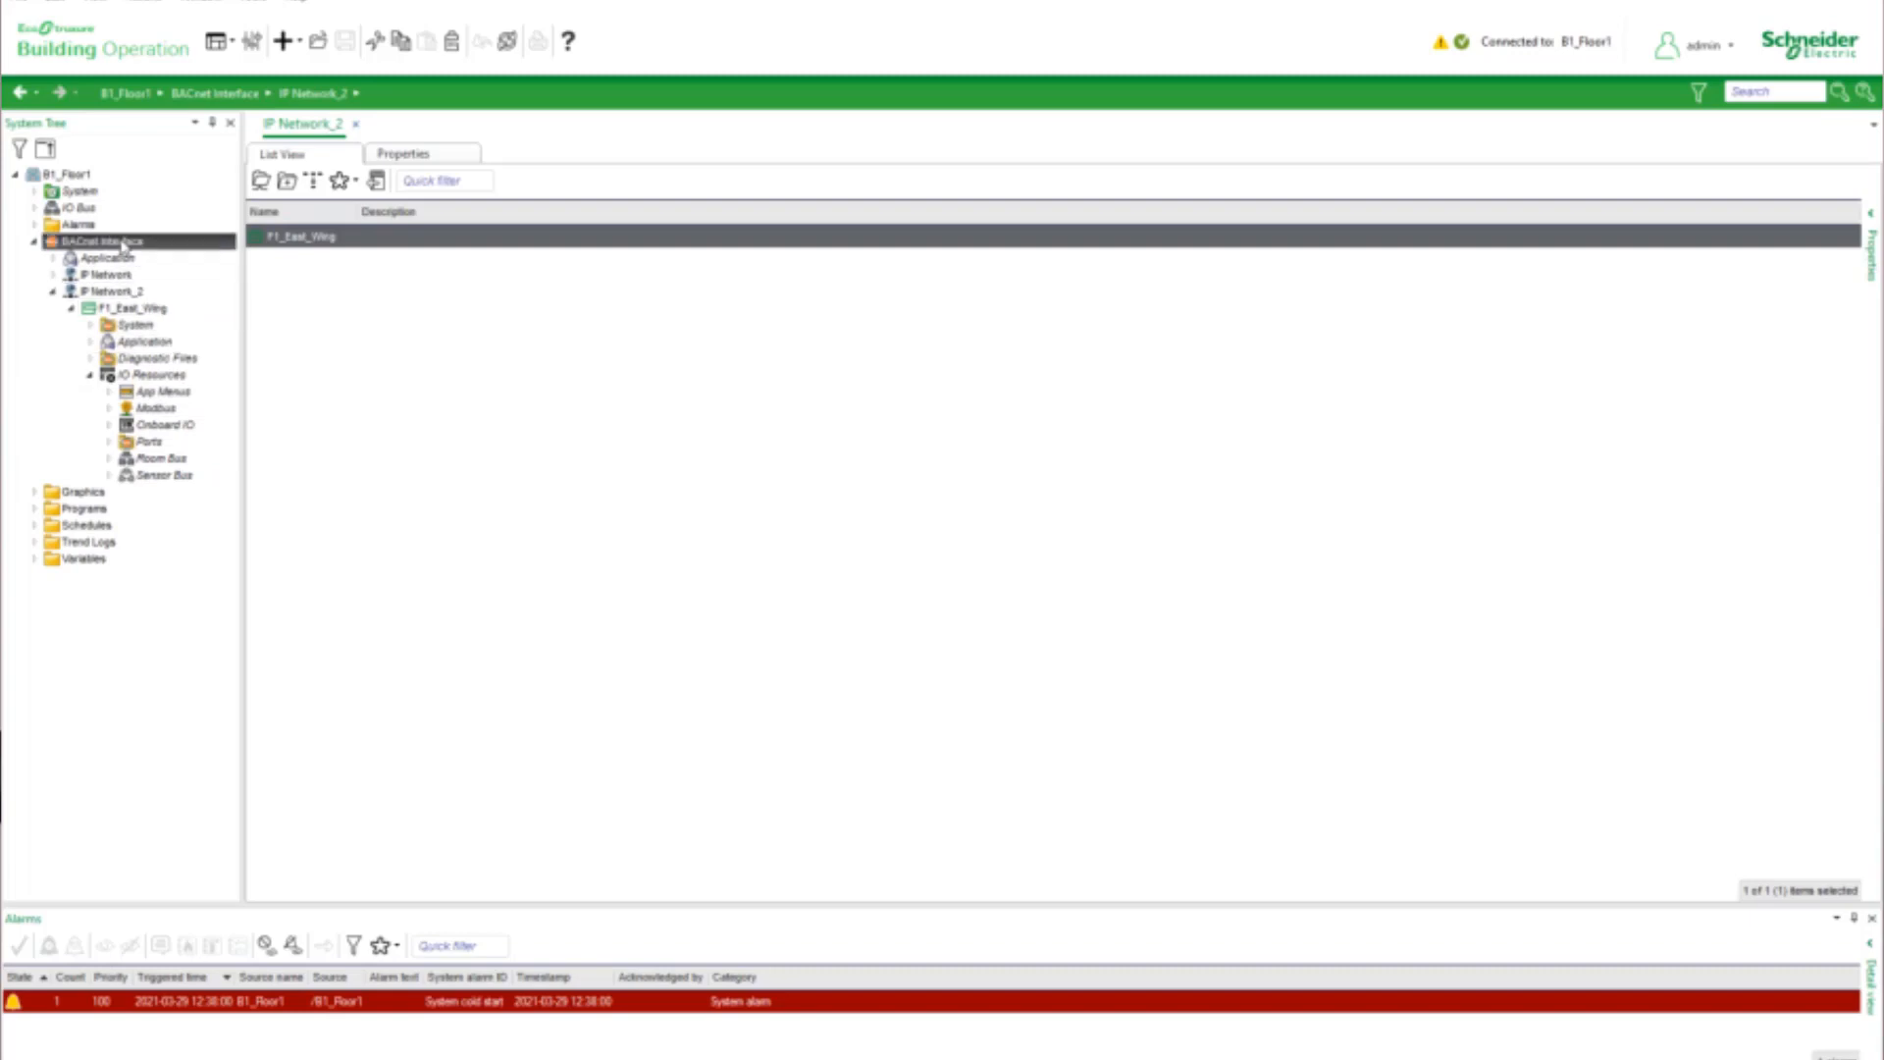
Show the BACnet devices in the device discovery of B1_Floor1 and inspect the listed RP-C-16A-F-230V controller's details
click(67, 174)
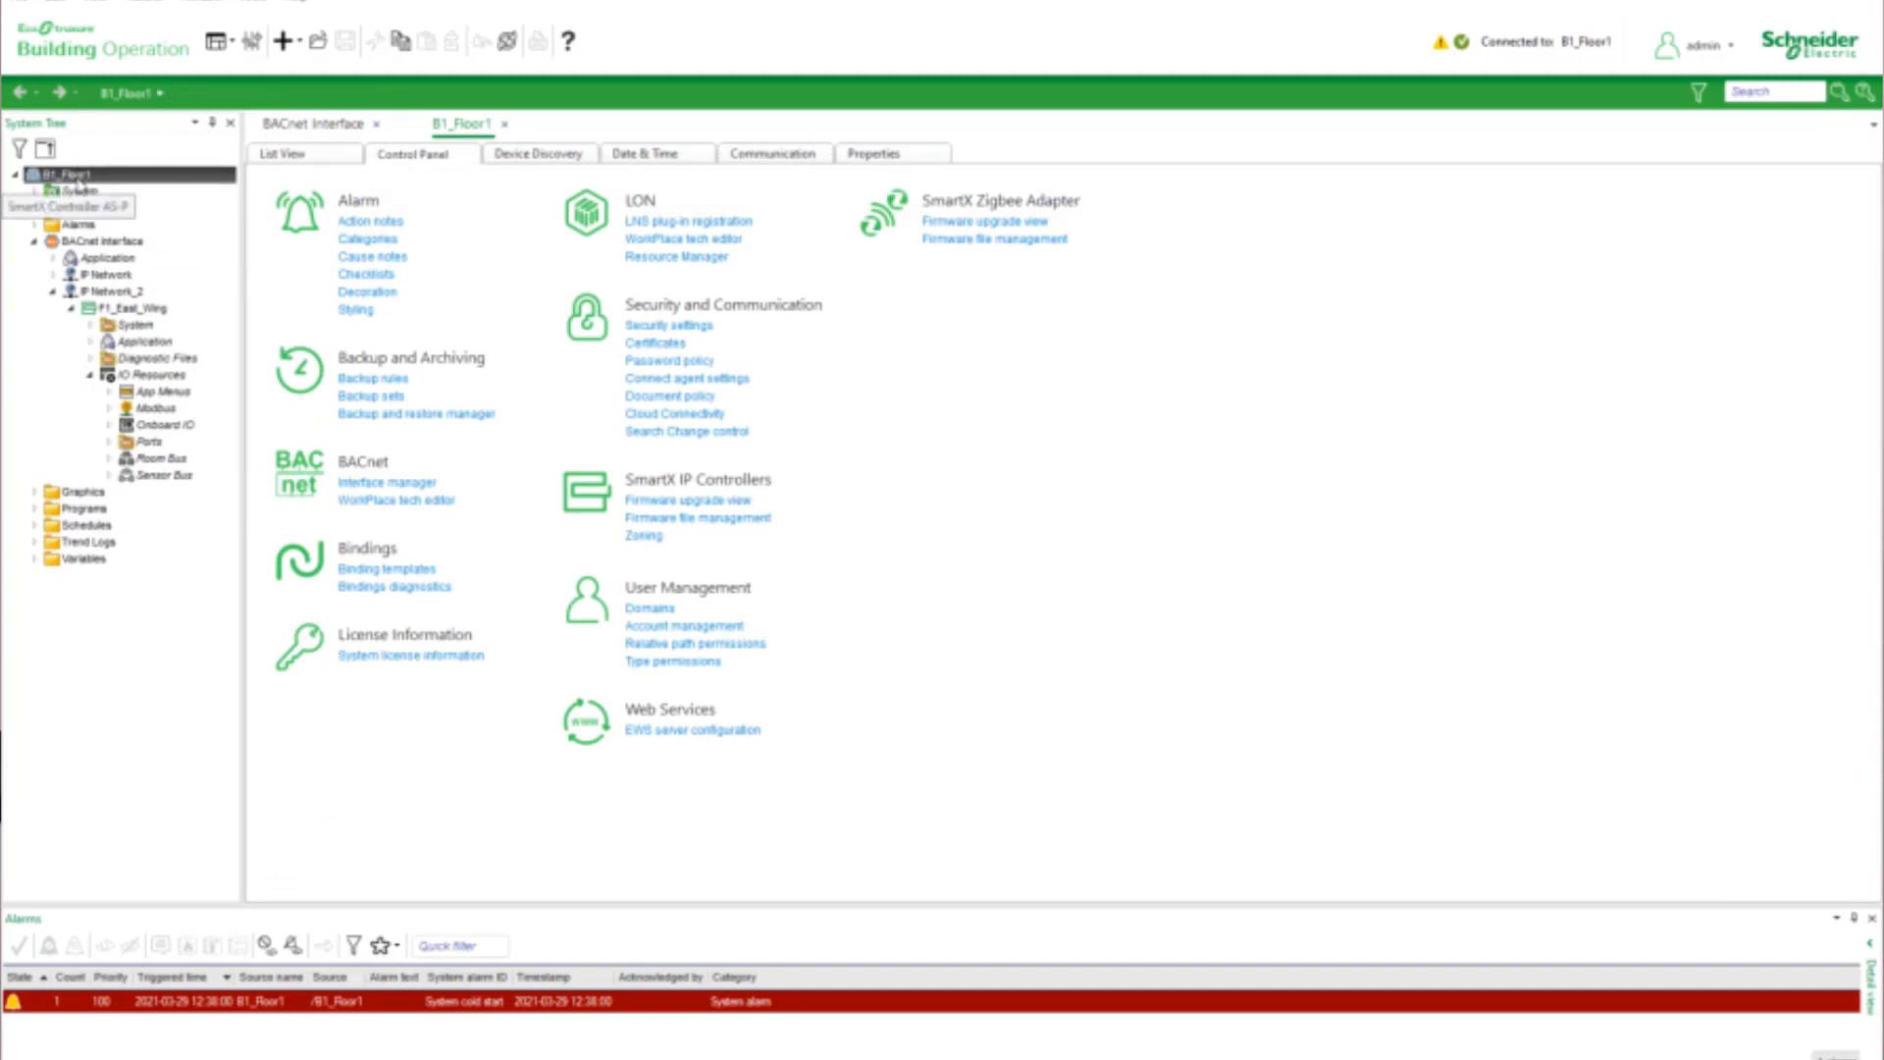
click(555, 155)
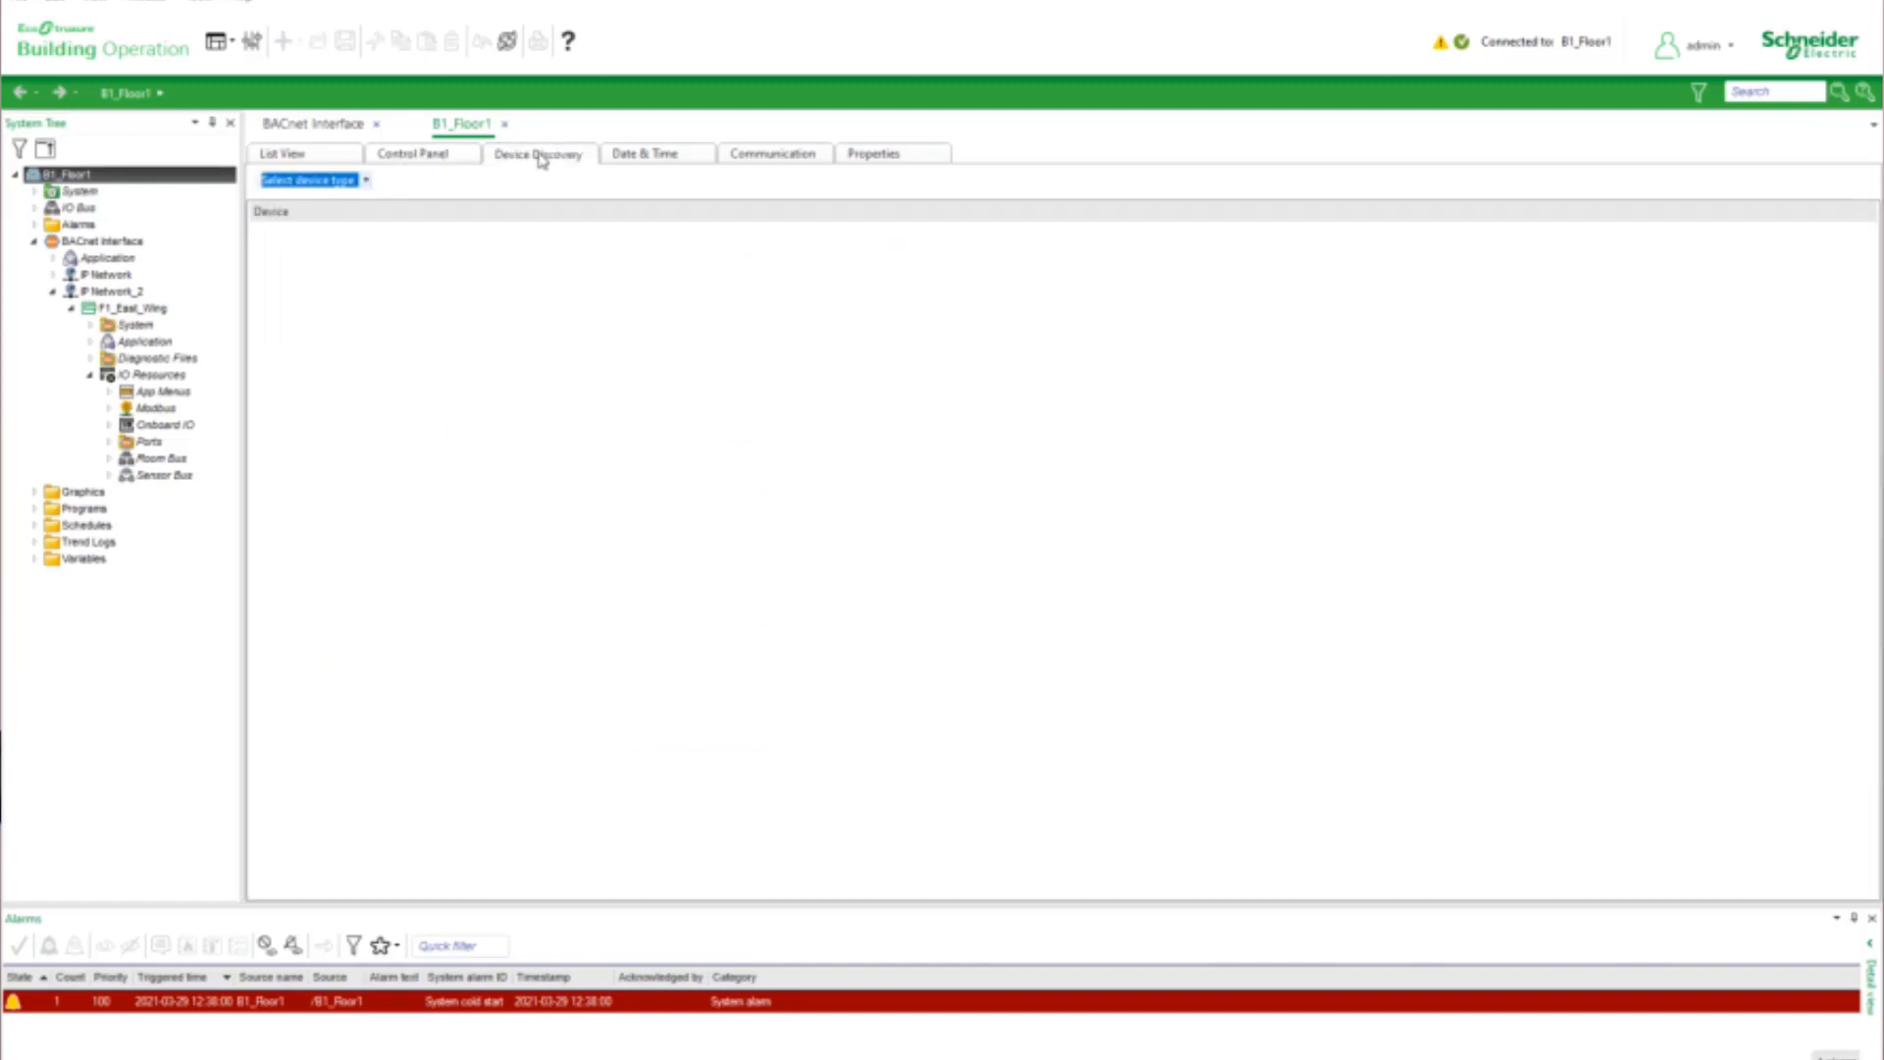
click(366, 182)
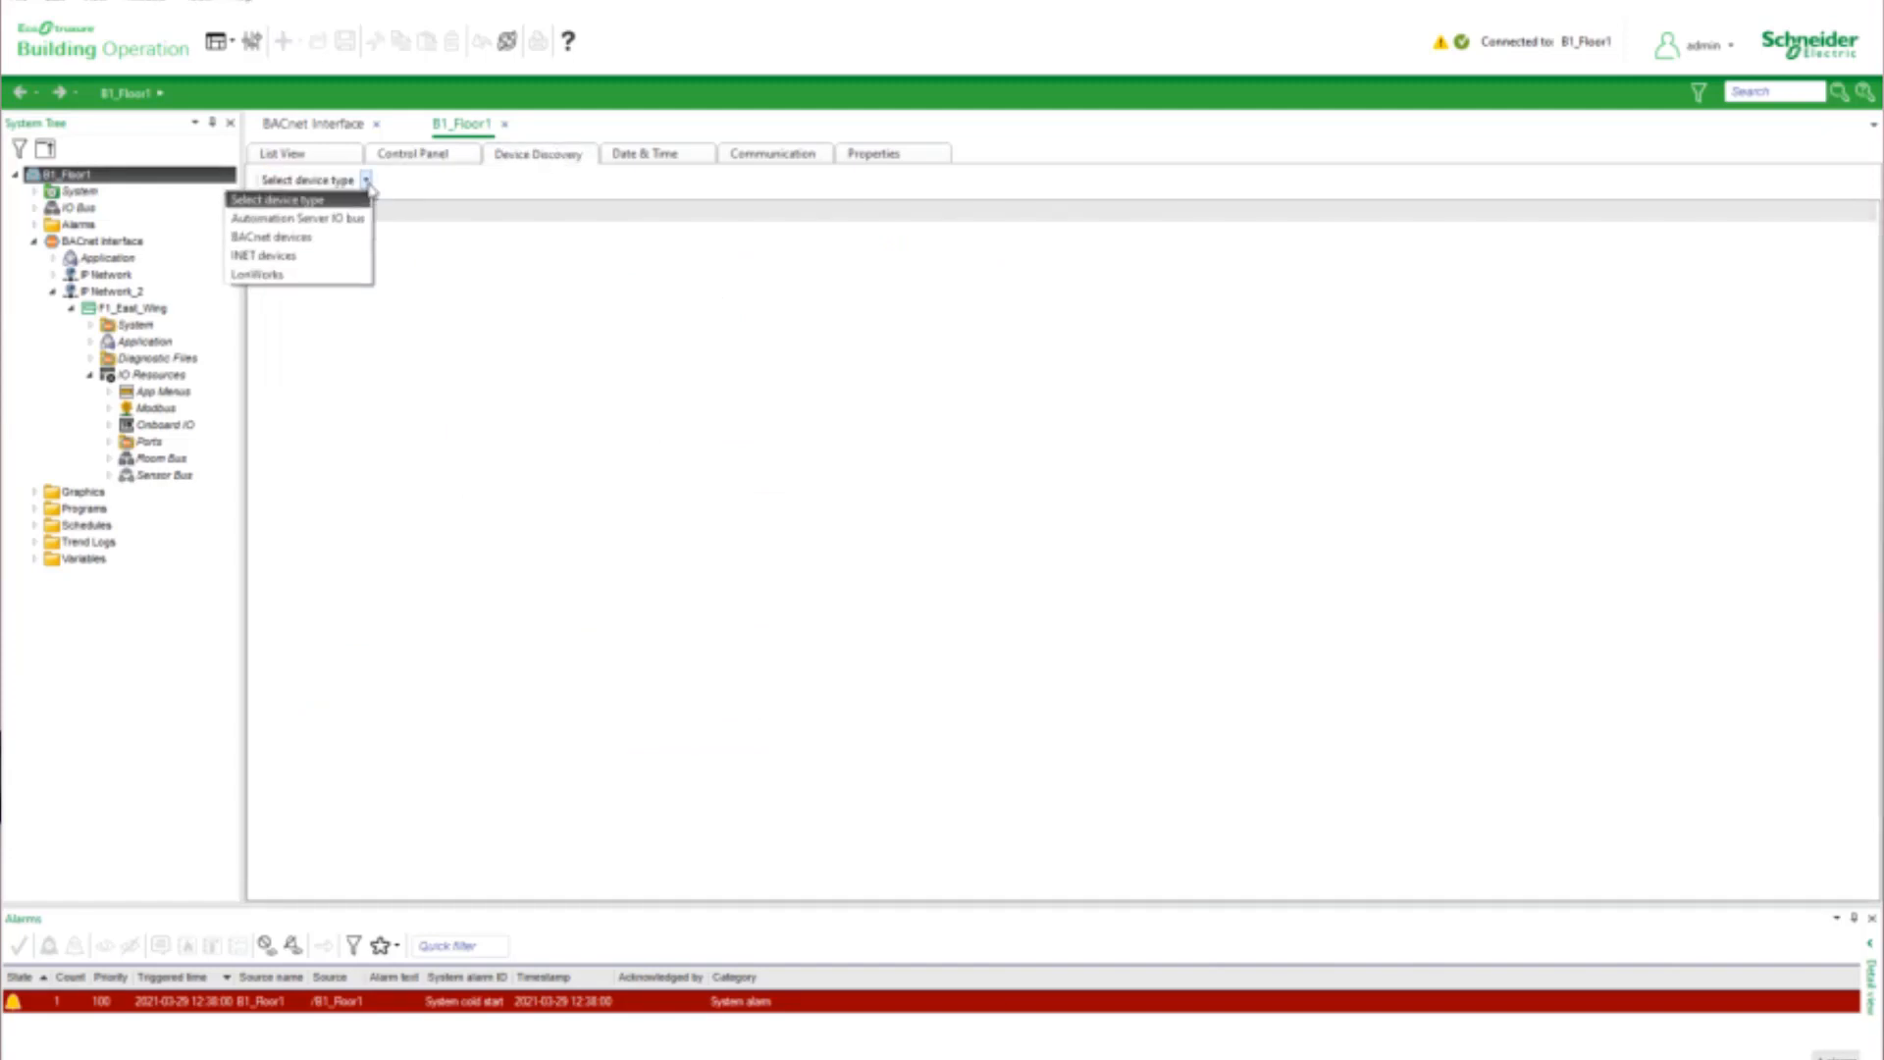
click(294, 237)
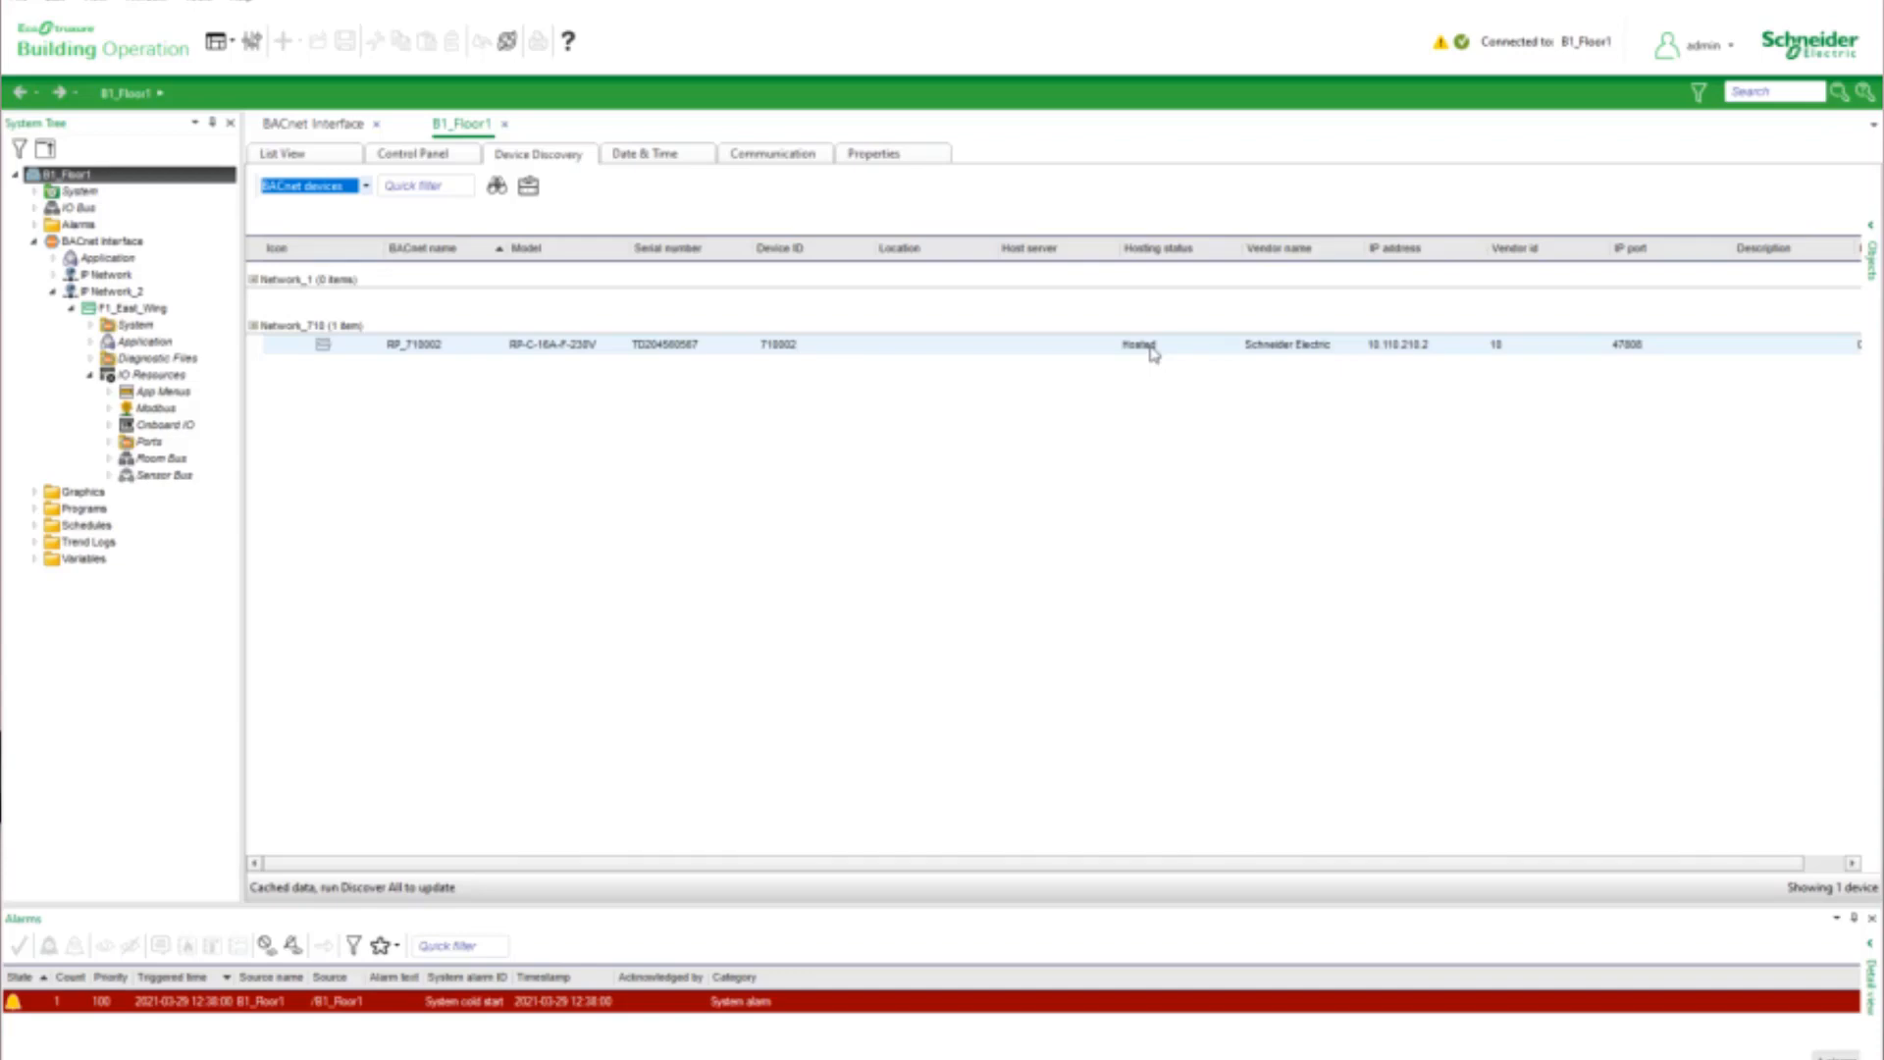
click(664, 349)
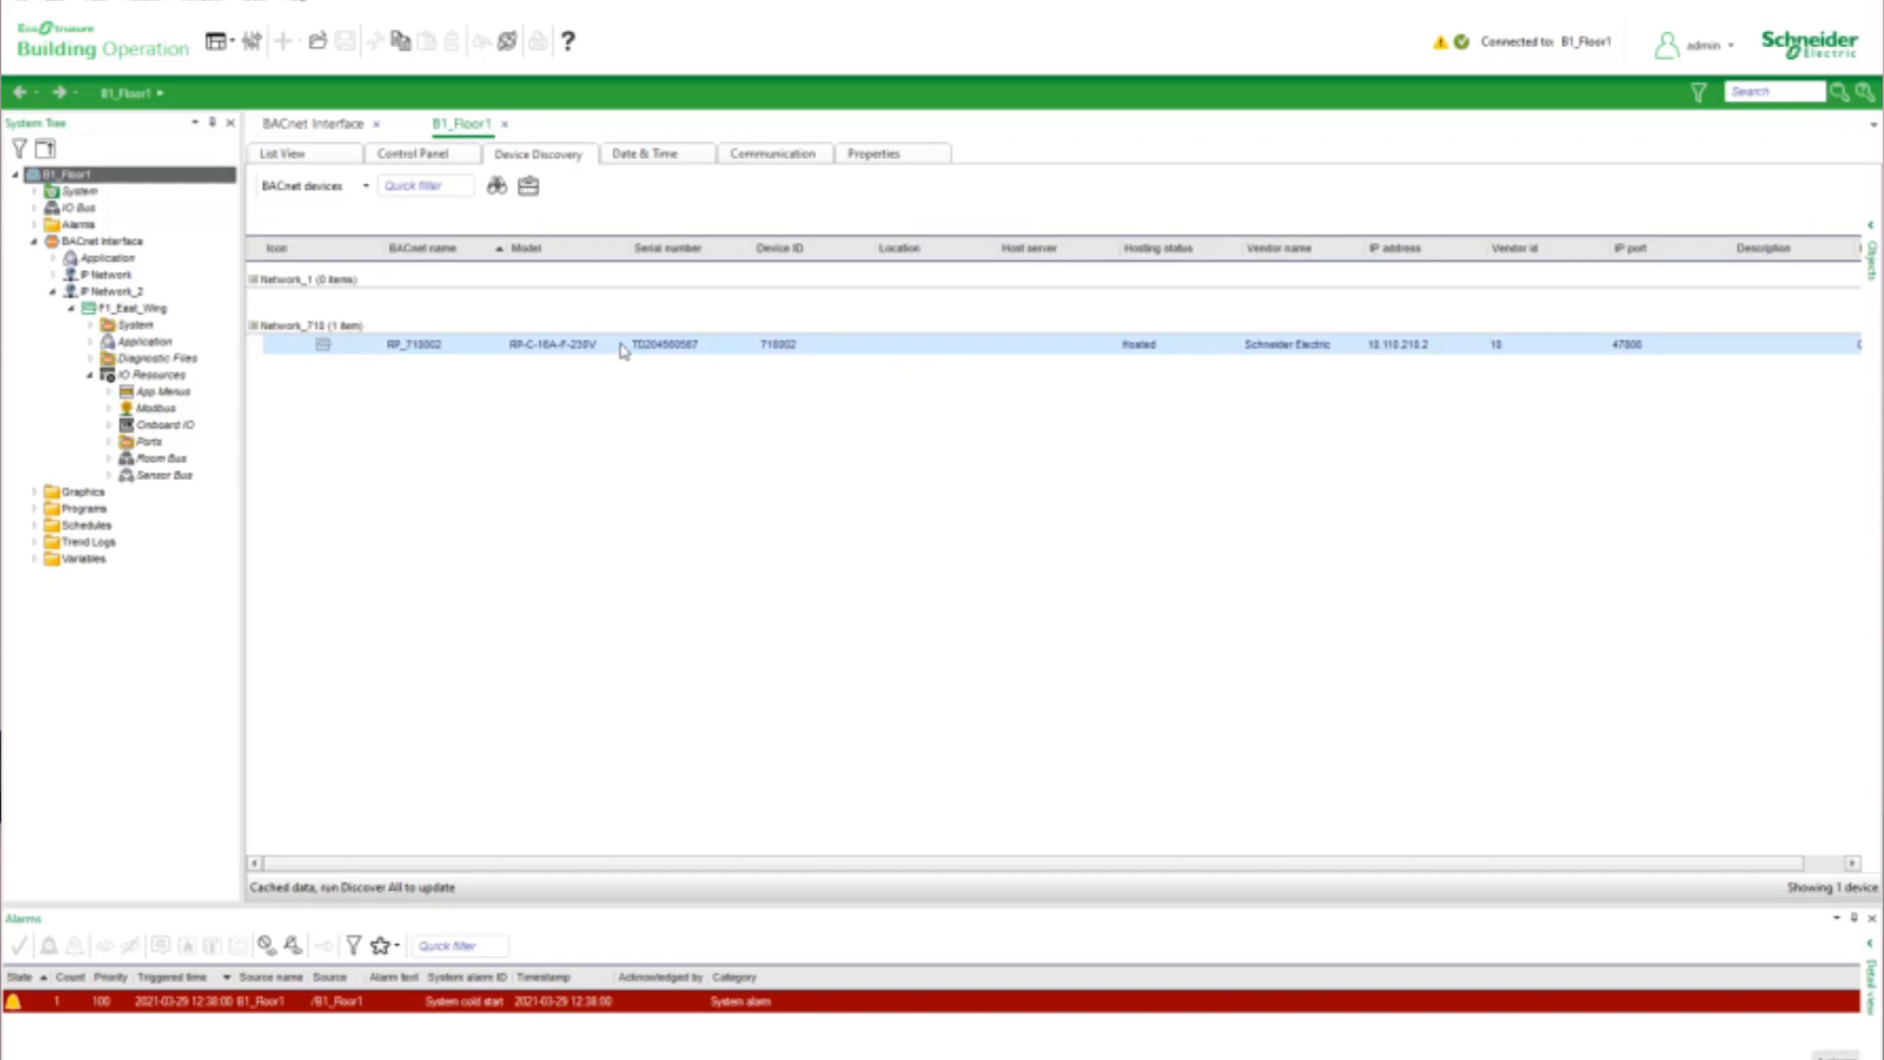
drag(621, 350, 538, 347)
Download all objects to the F1_East_Wing controller, accept deleting device objects missing from the server, and close the progress report
click(138, 311)
right_click(138, 311)
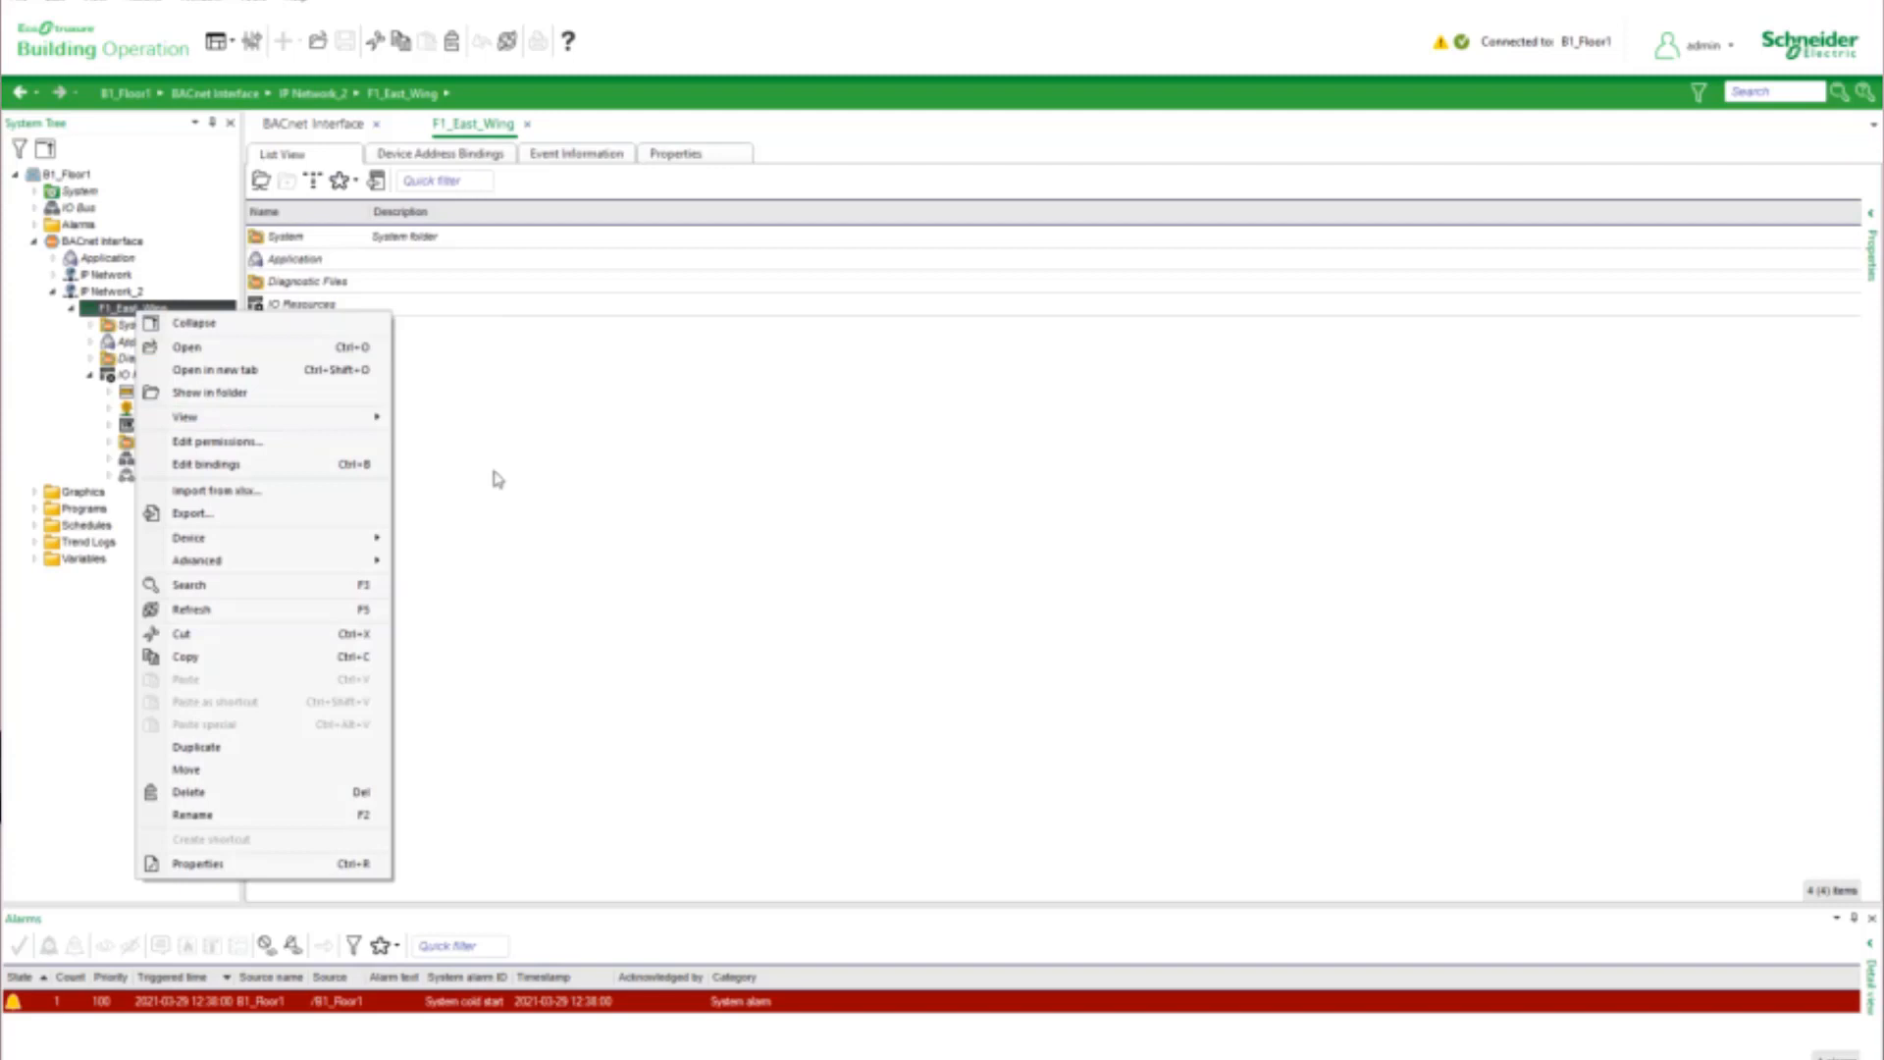
mouse_move(298, 547)
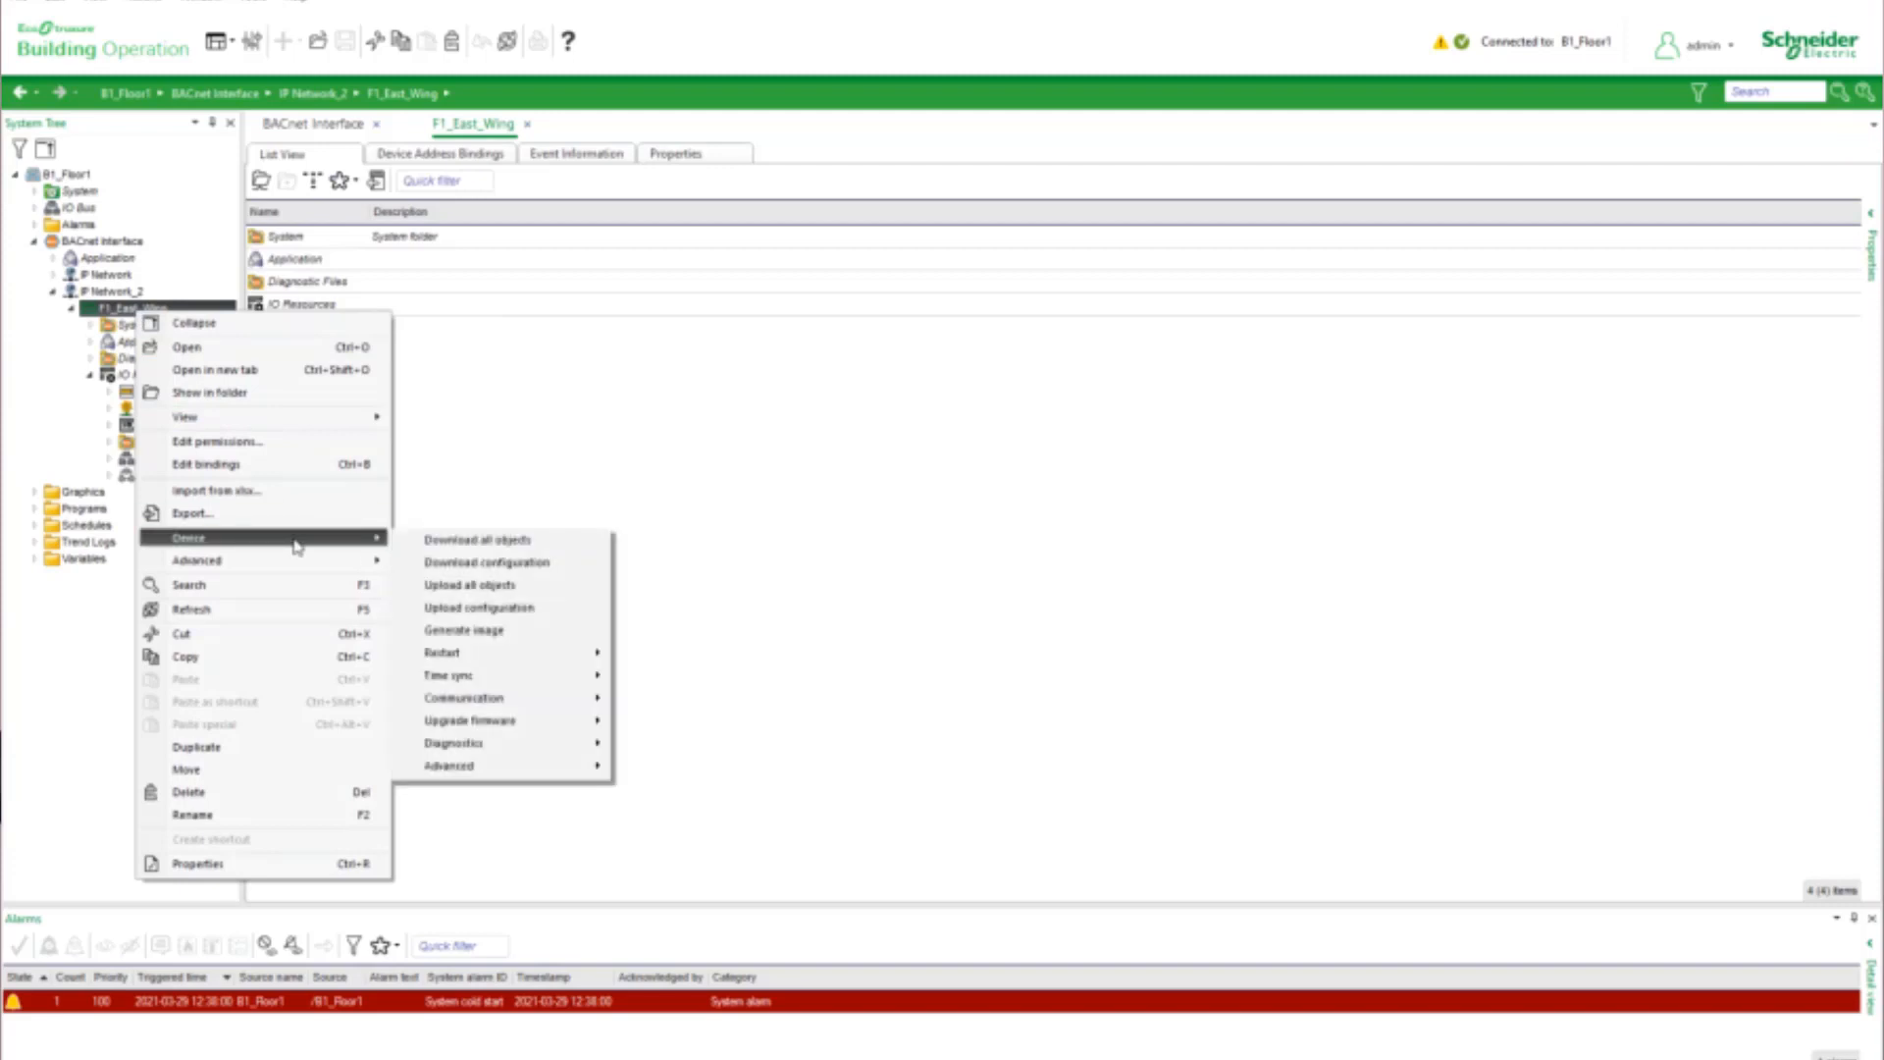
click(467, 546)
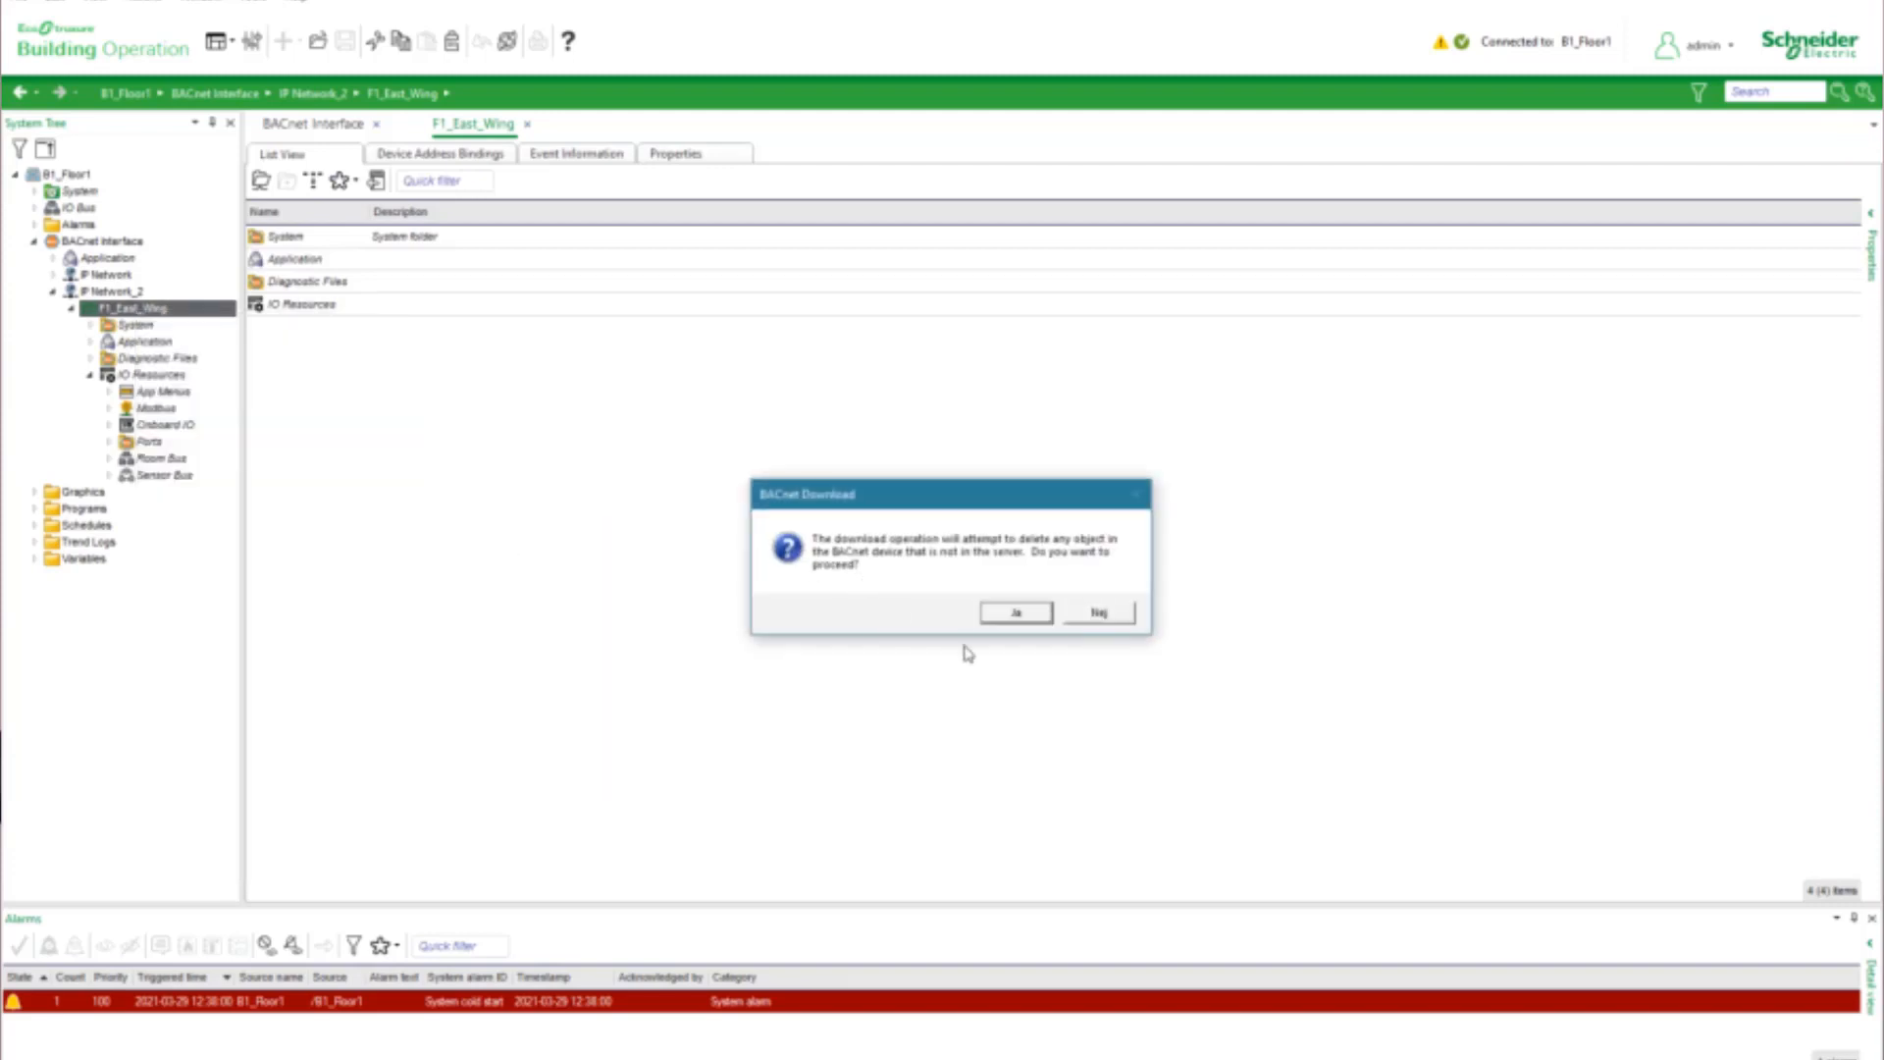
click(1016, 613)
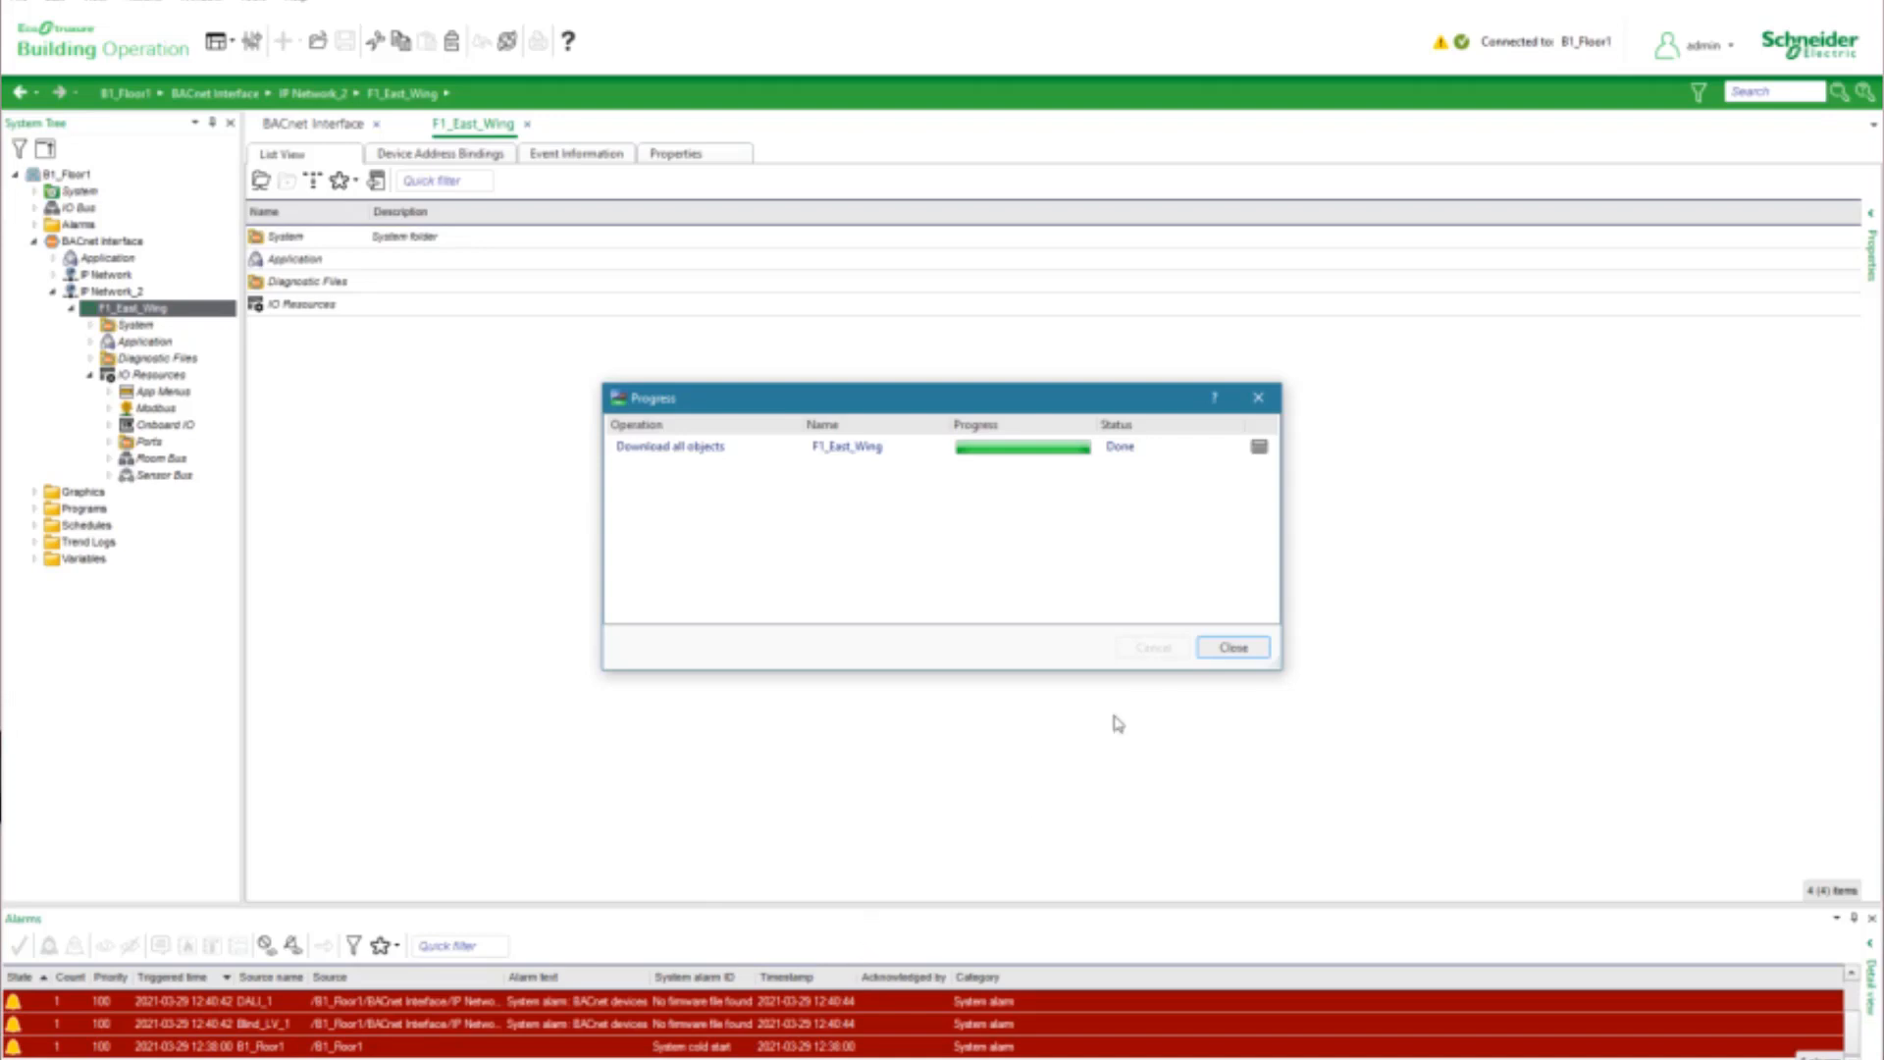
click(1228, 649)
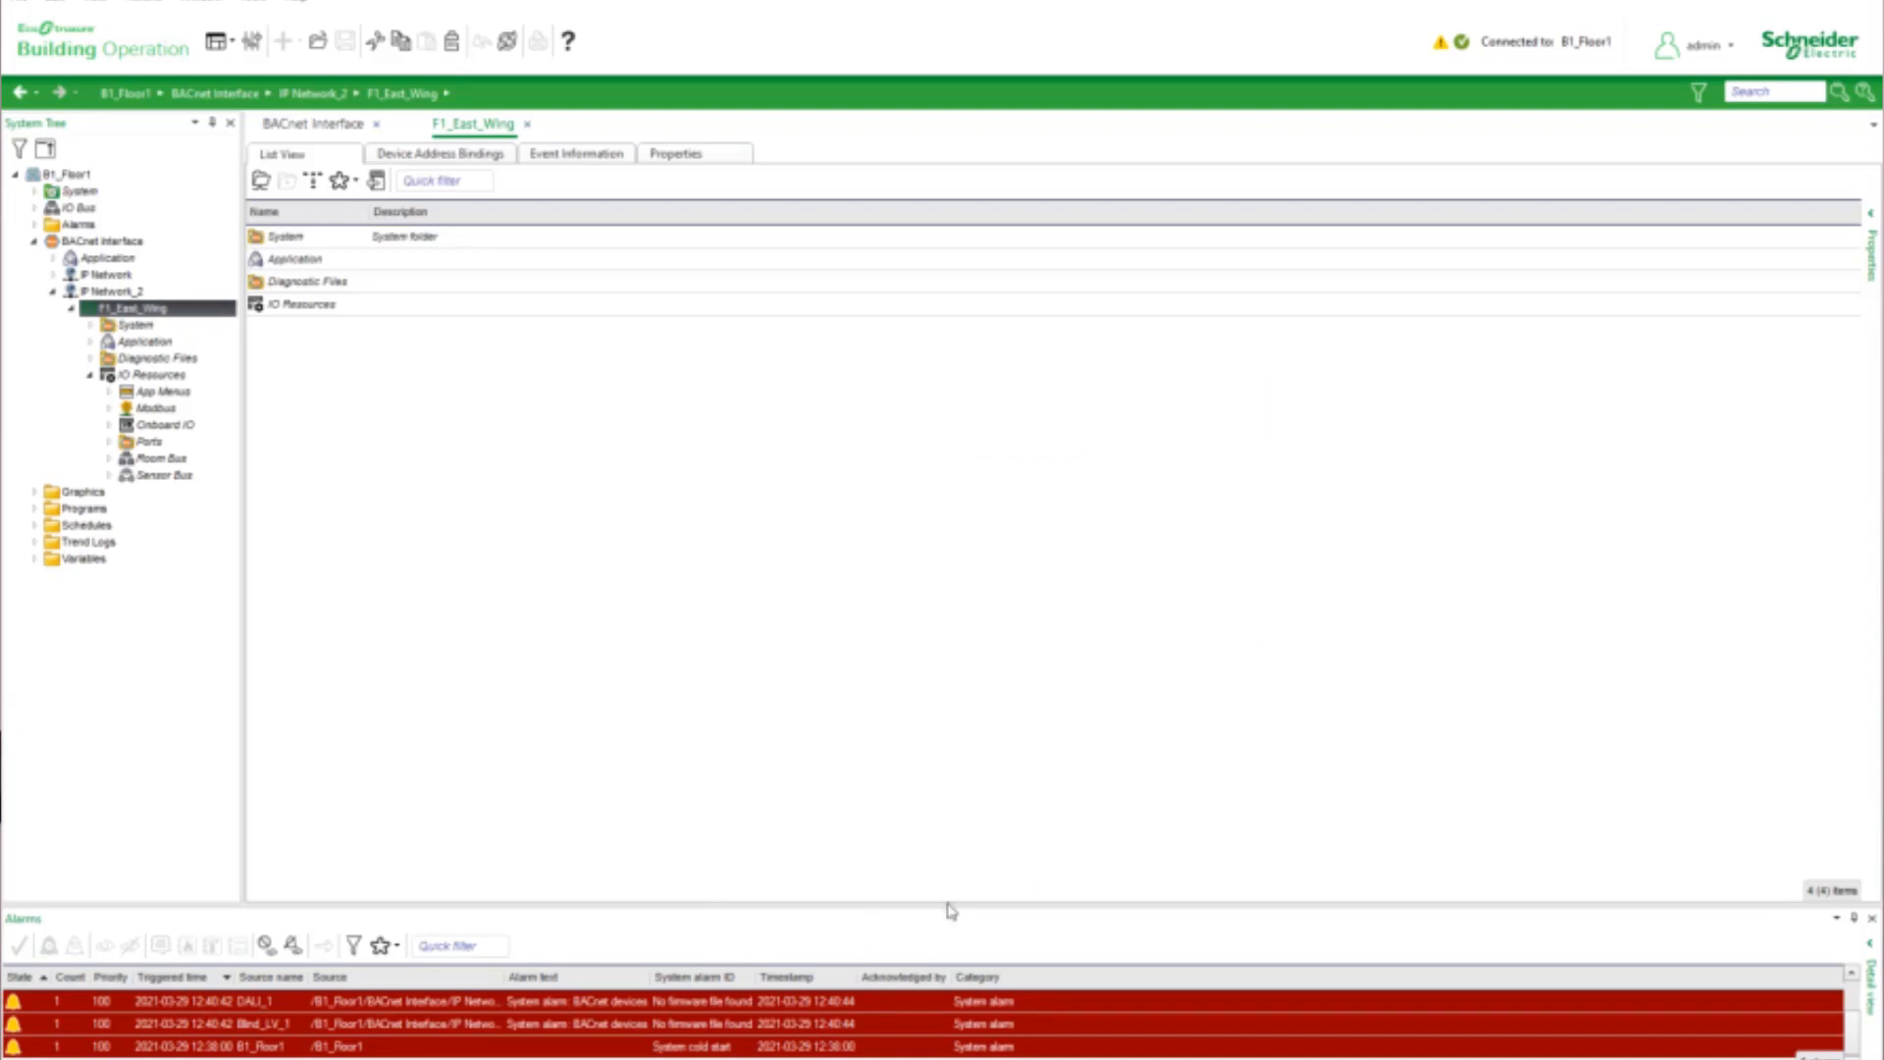
Enlarge the alarm list and open the SmartX IP Controllers firmware upgrade view of B1_Floor1
drag(946, 905, 948, 601)
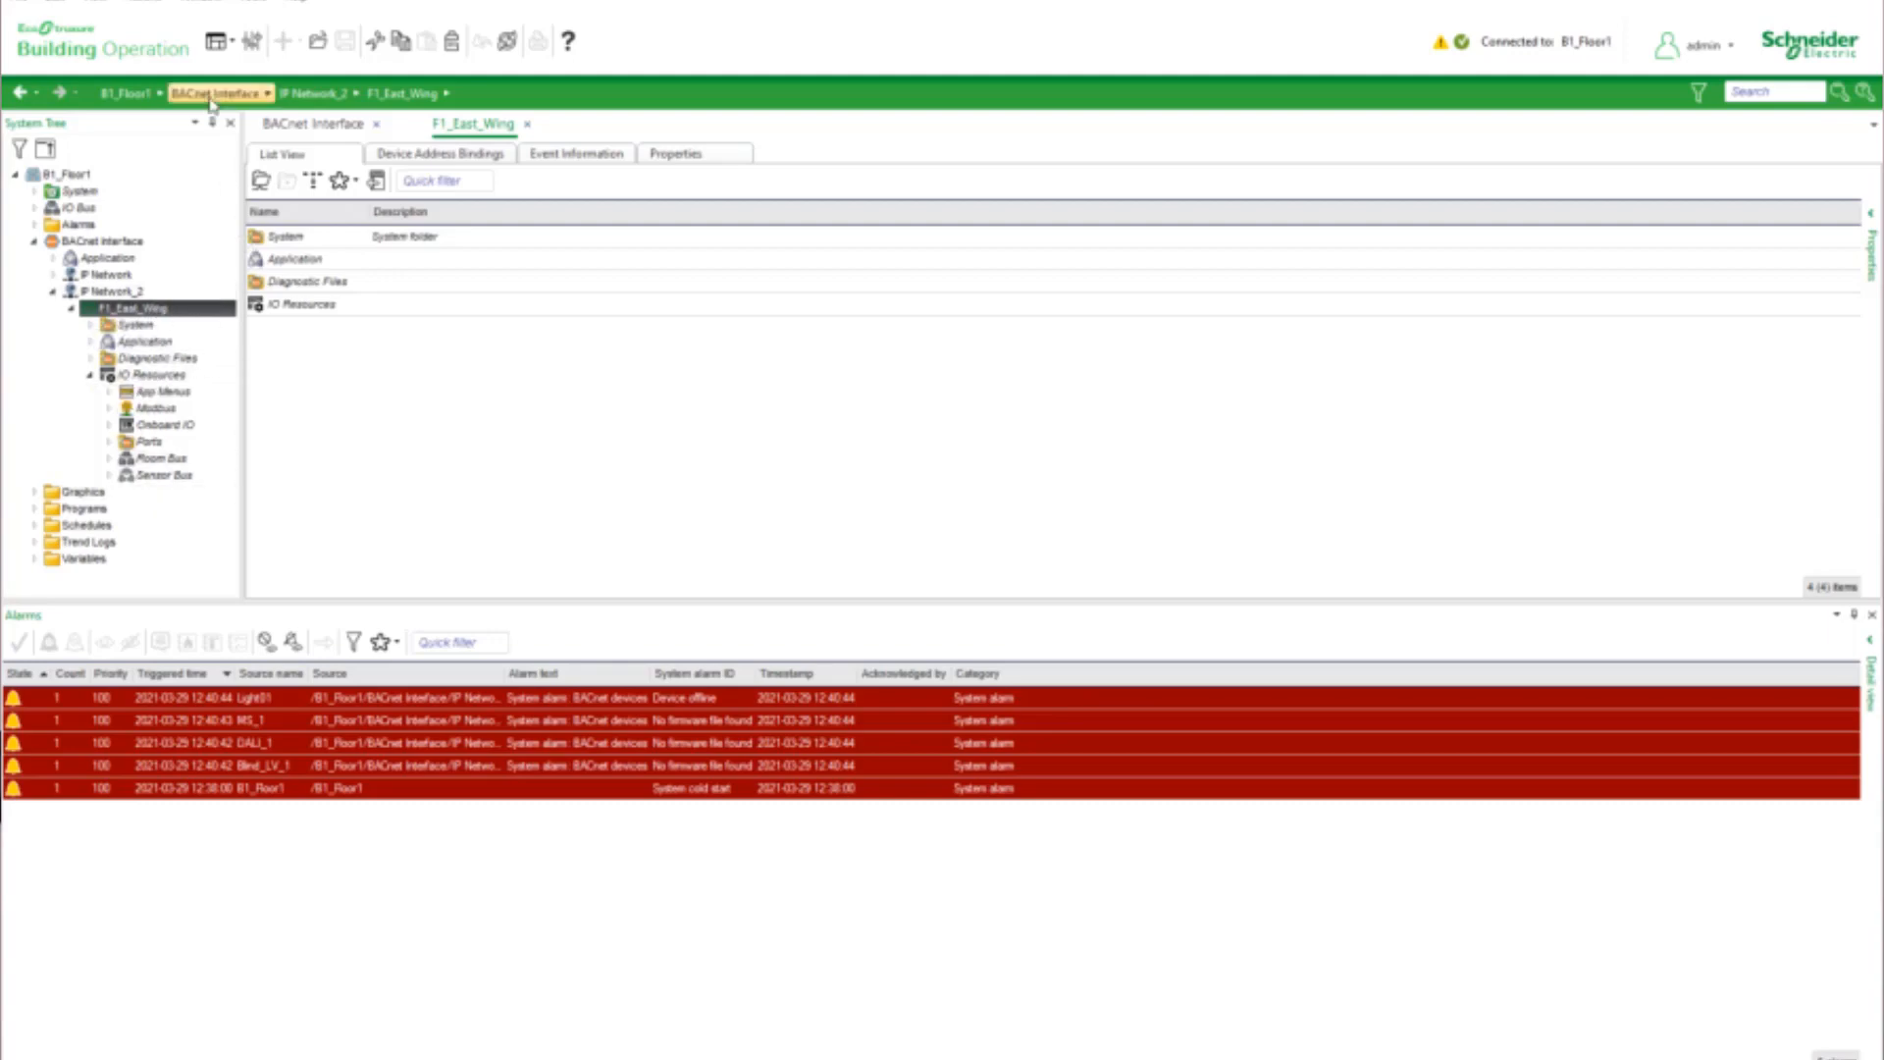
click(251, 47)
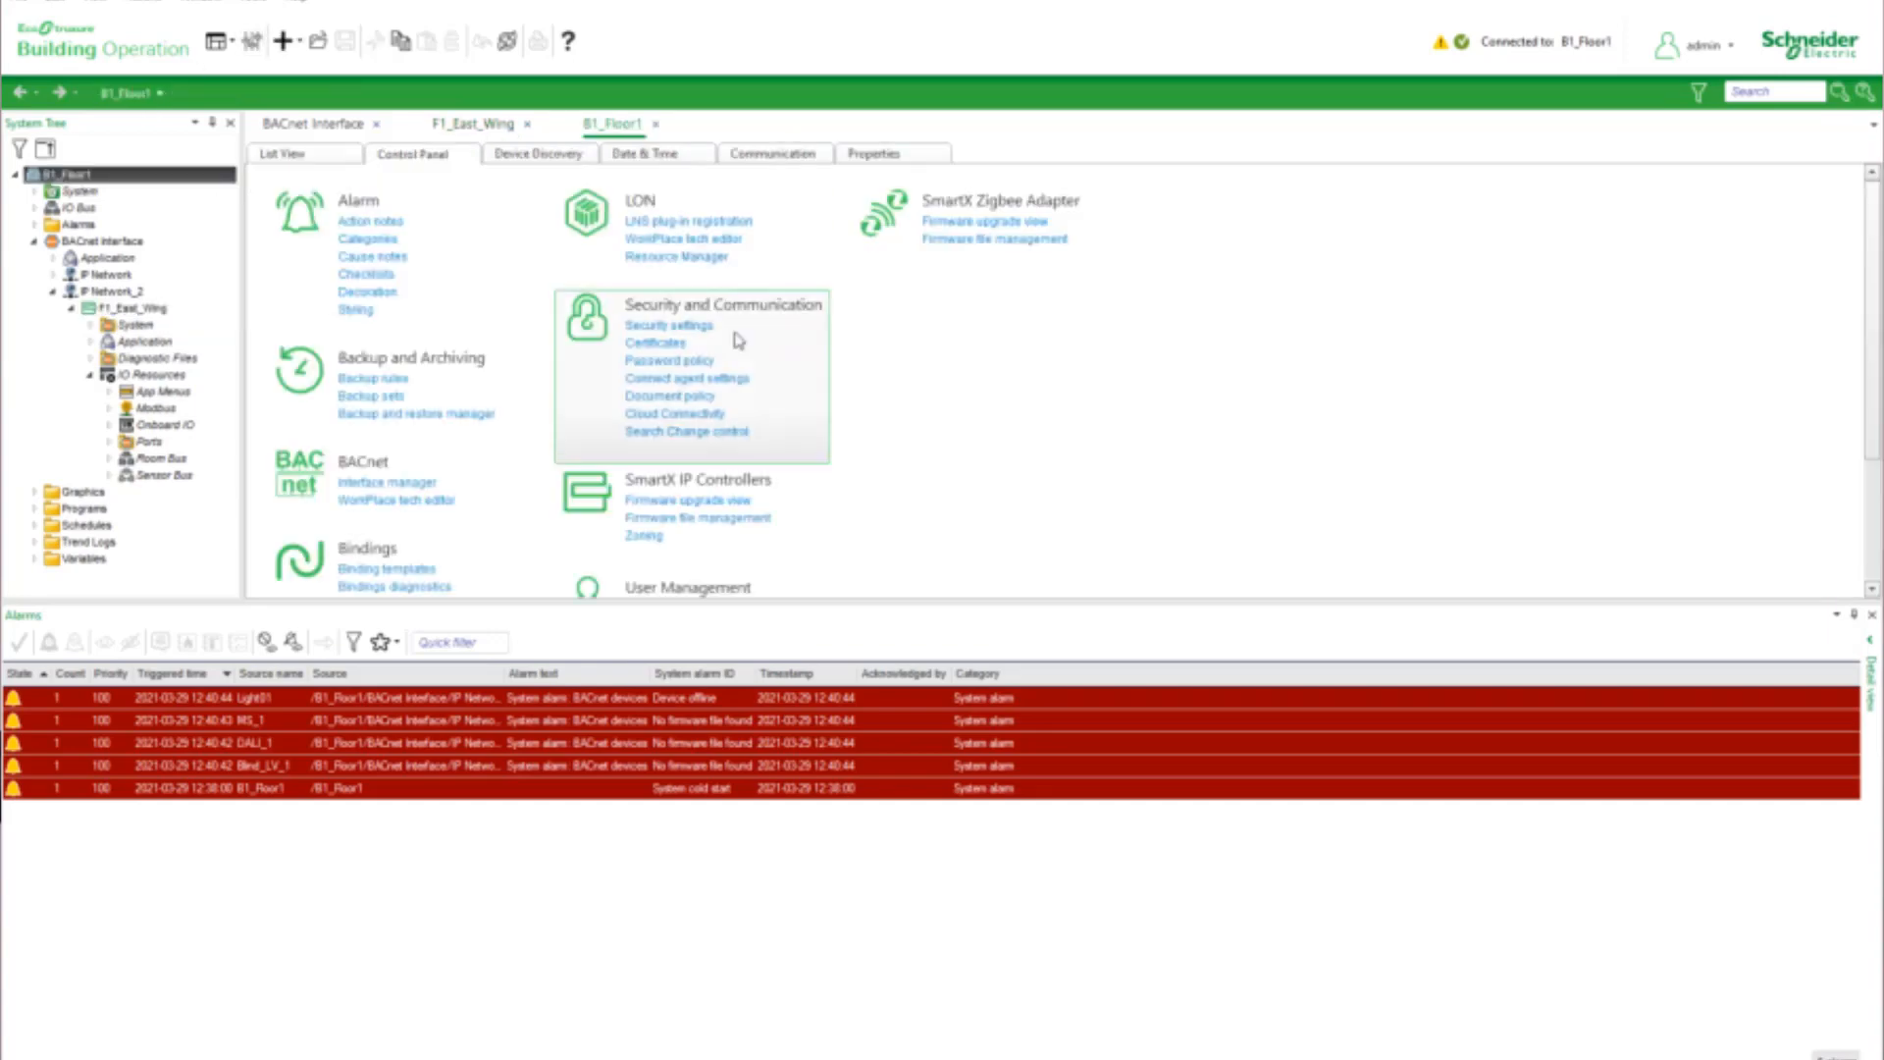
scroll(920, 361, down, 1)
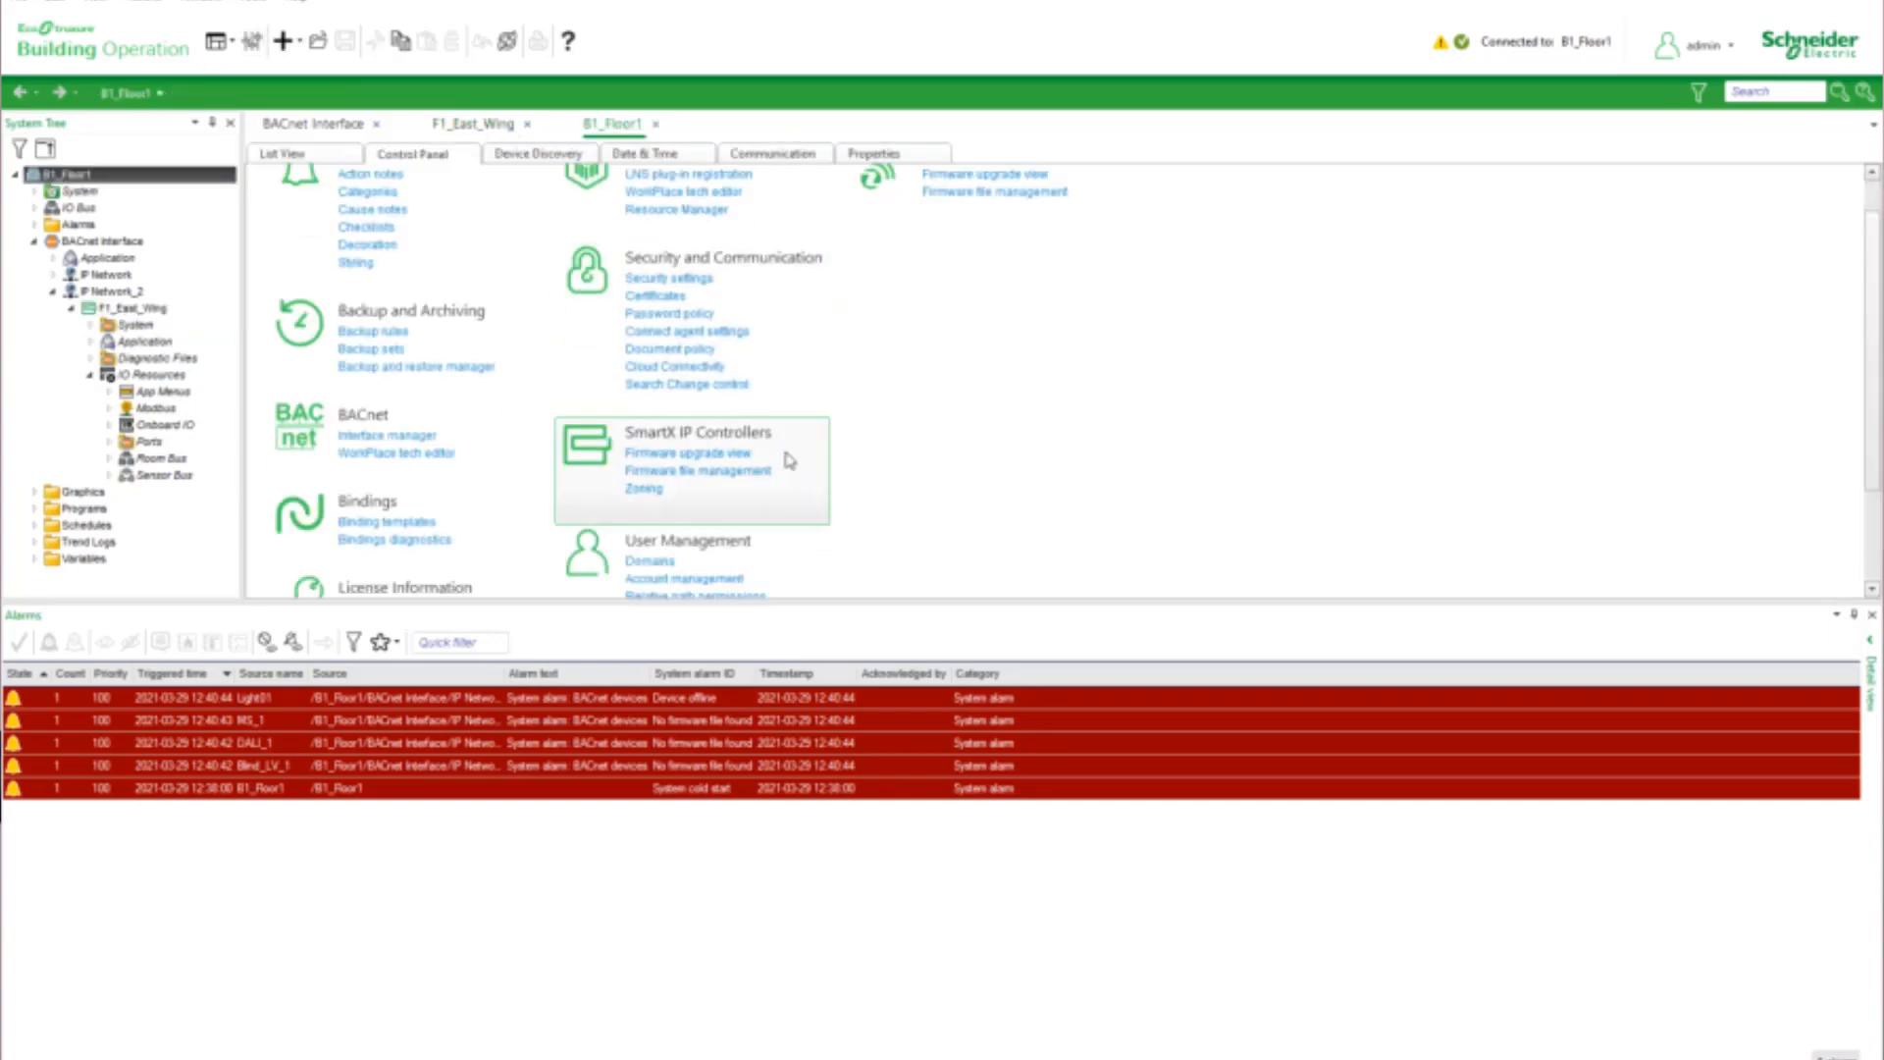
click(714, 457)
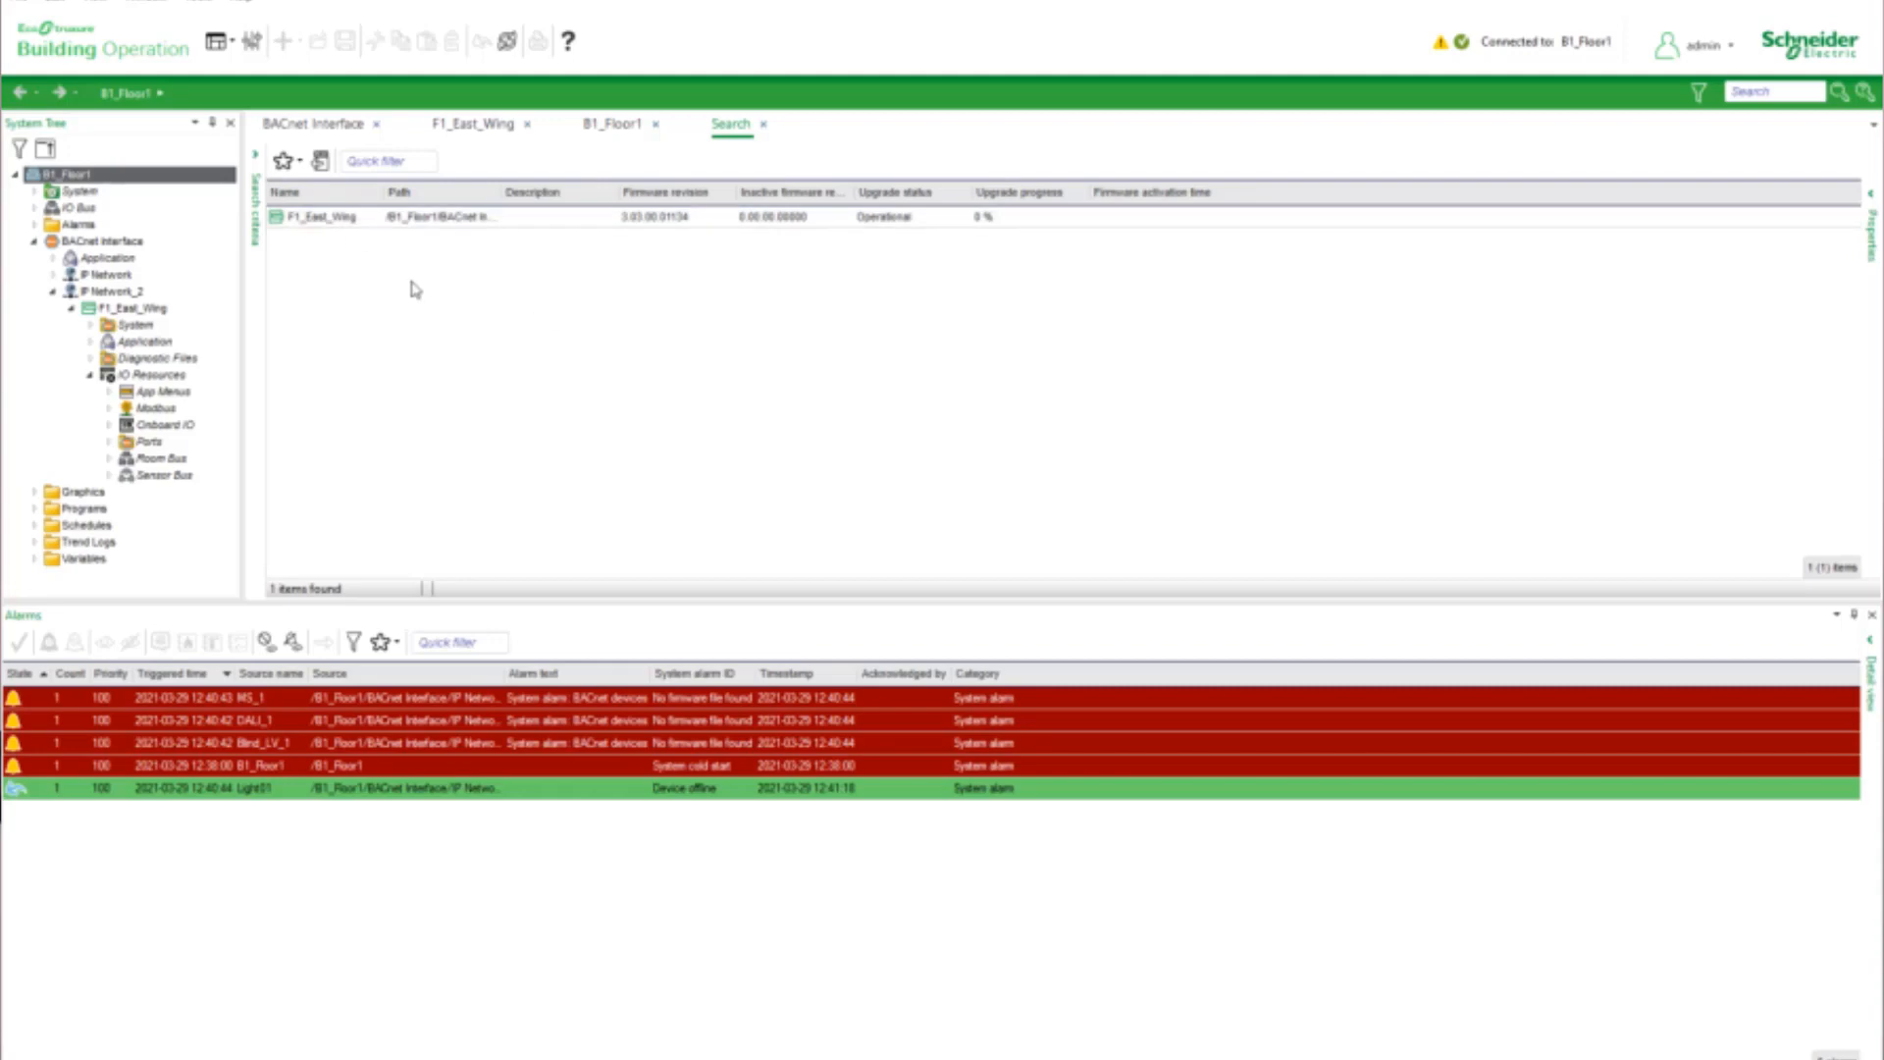
Upgrade F1_East_Wing with the listed 3.03 firmware package, keeping firmware download enabled and setting activation to Immediately
right_click(389, 225)
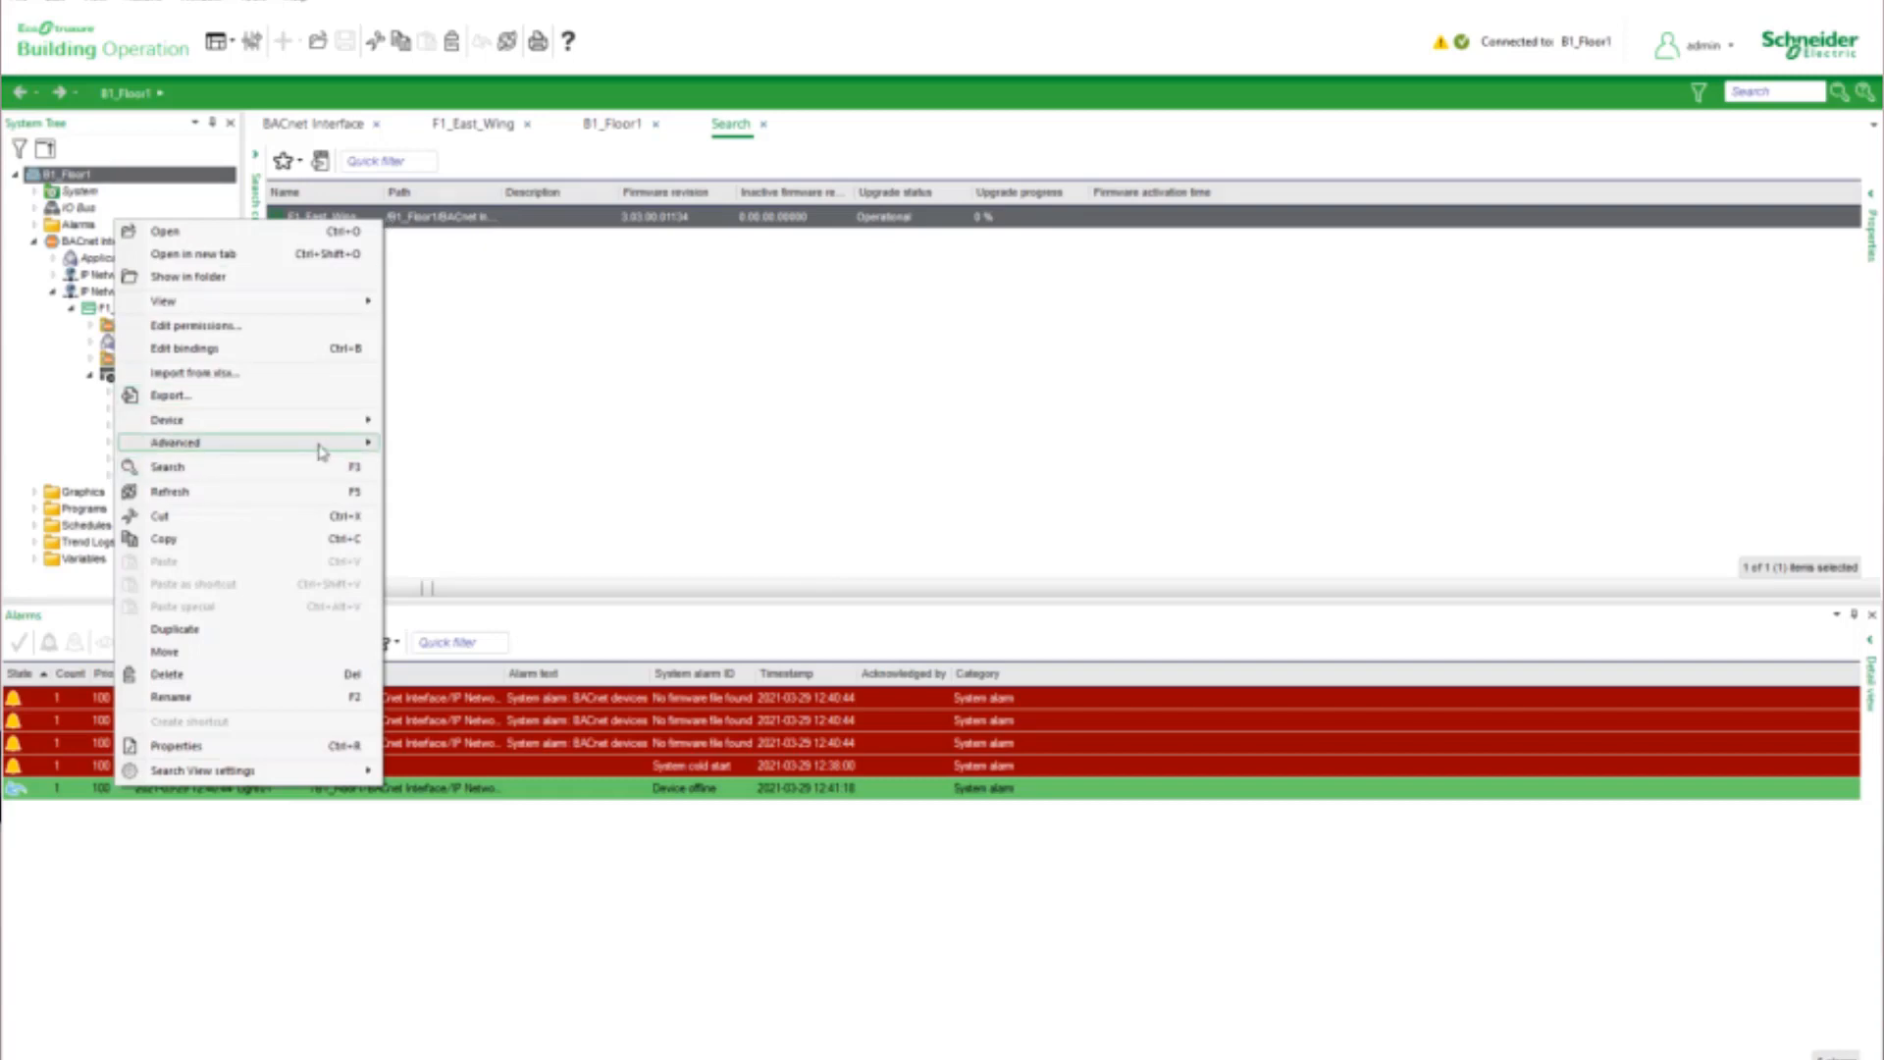
mouse_move(323, 453)
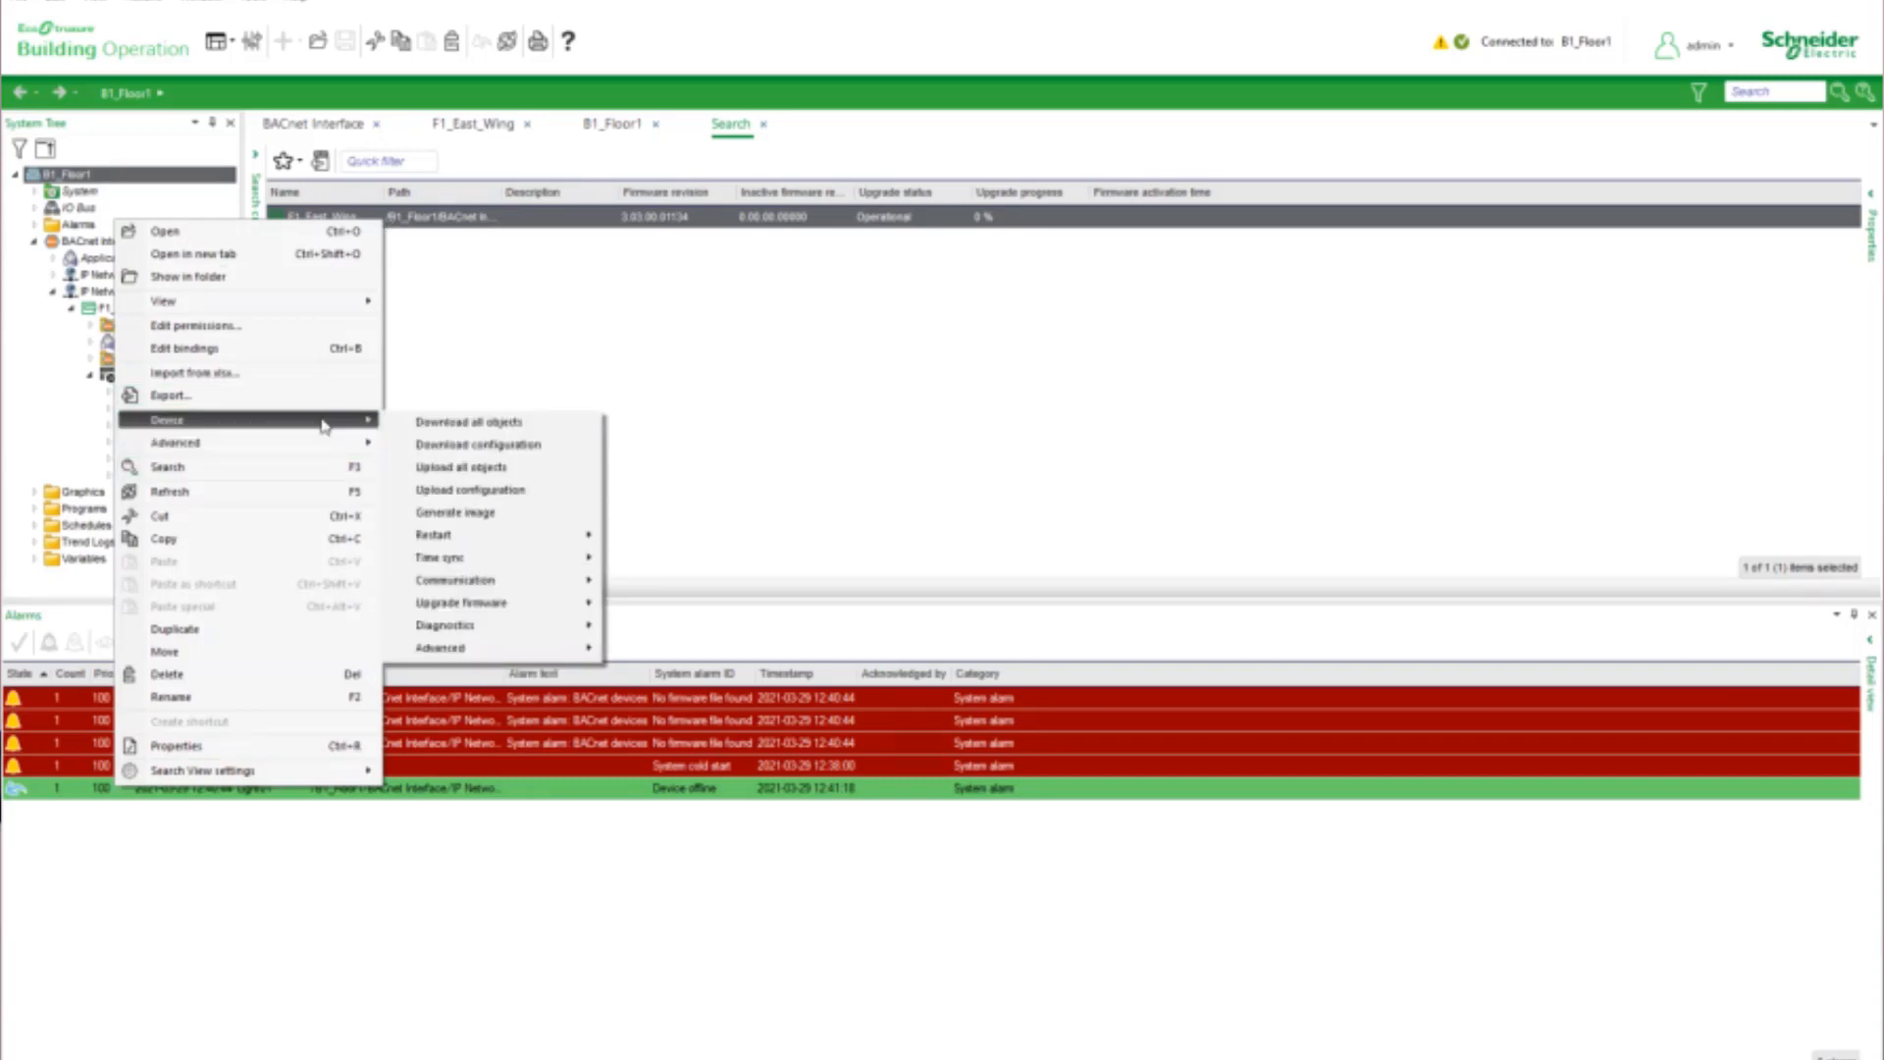
mouse_move(503, 609)
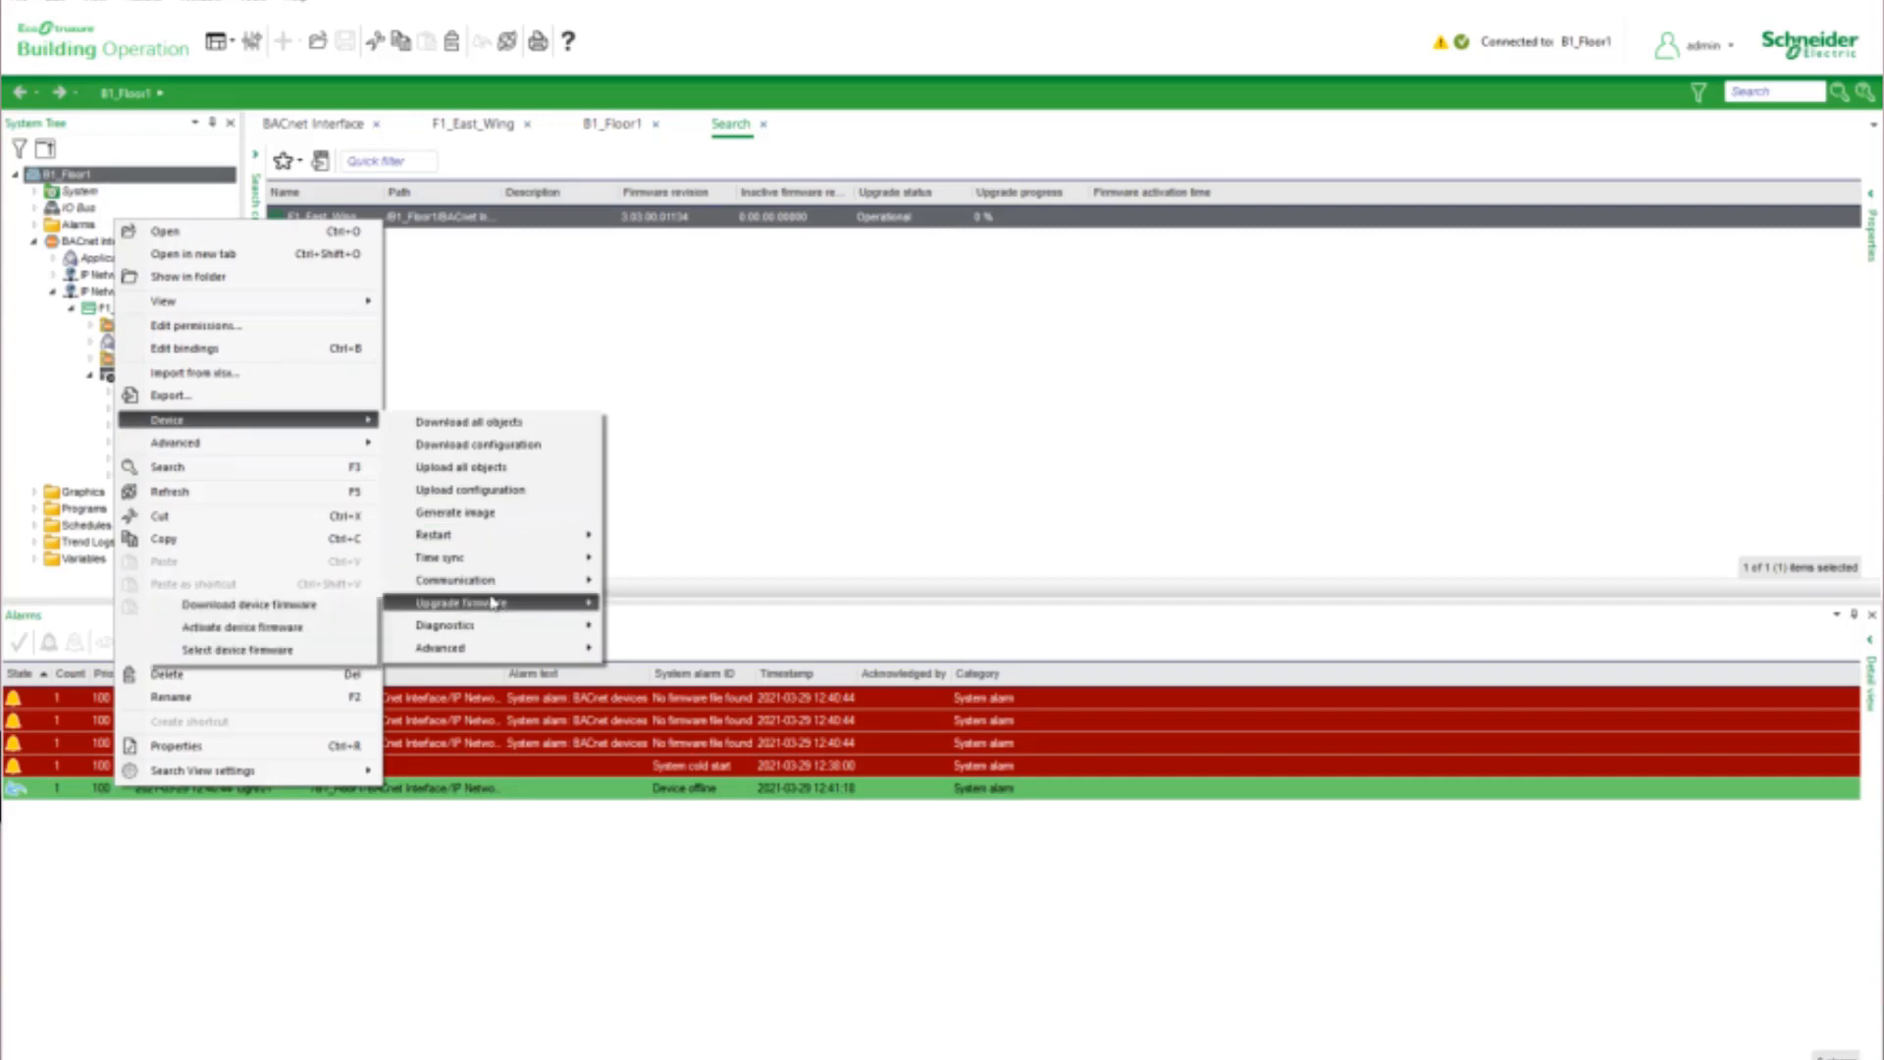
click(295, 651)
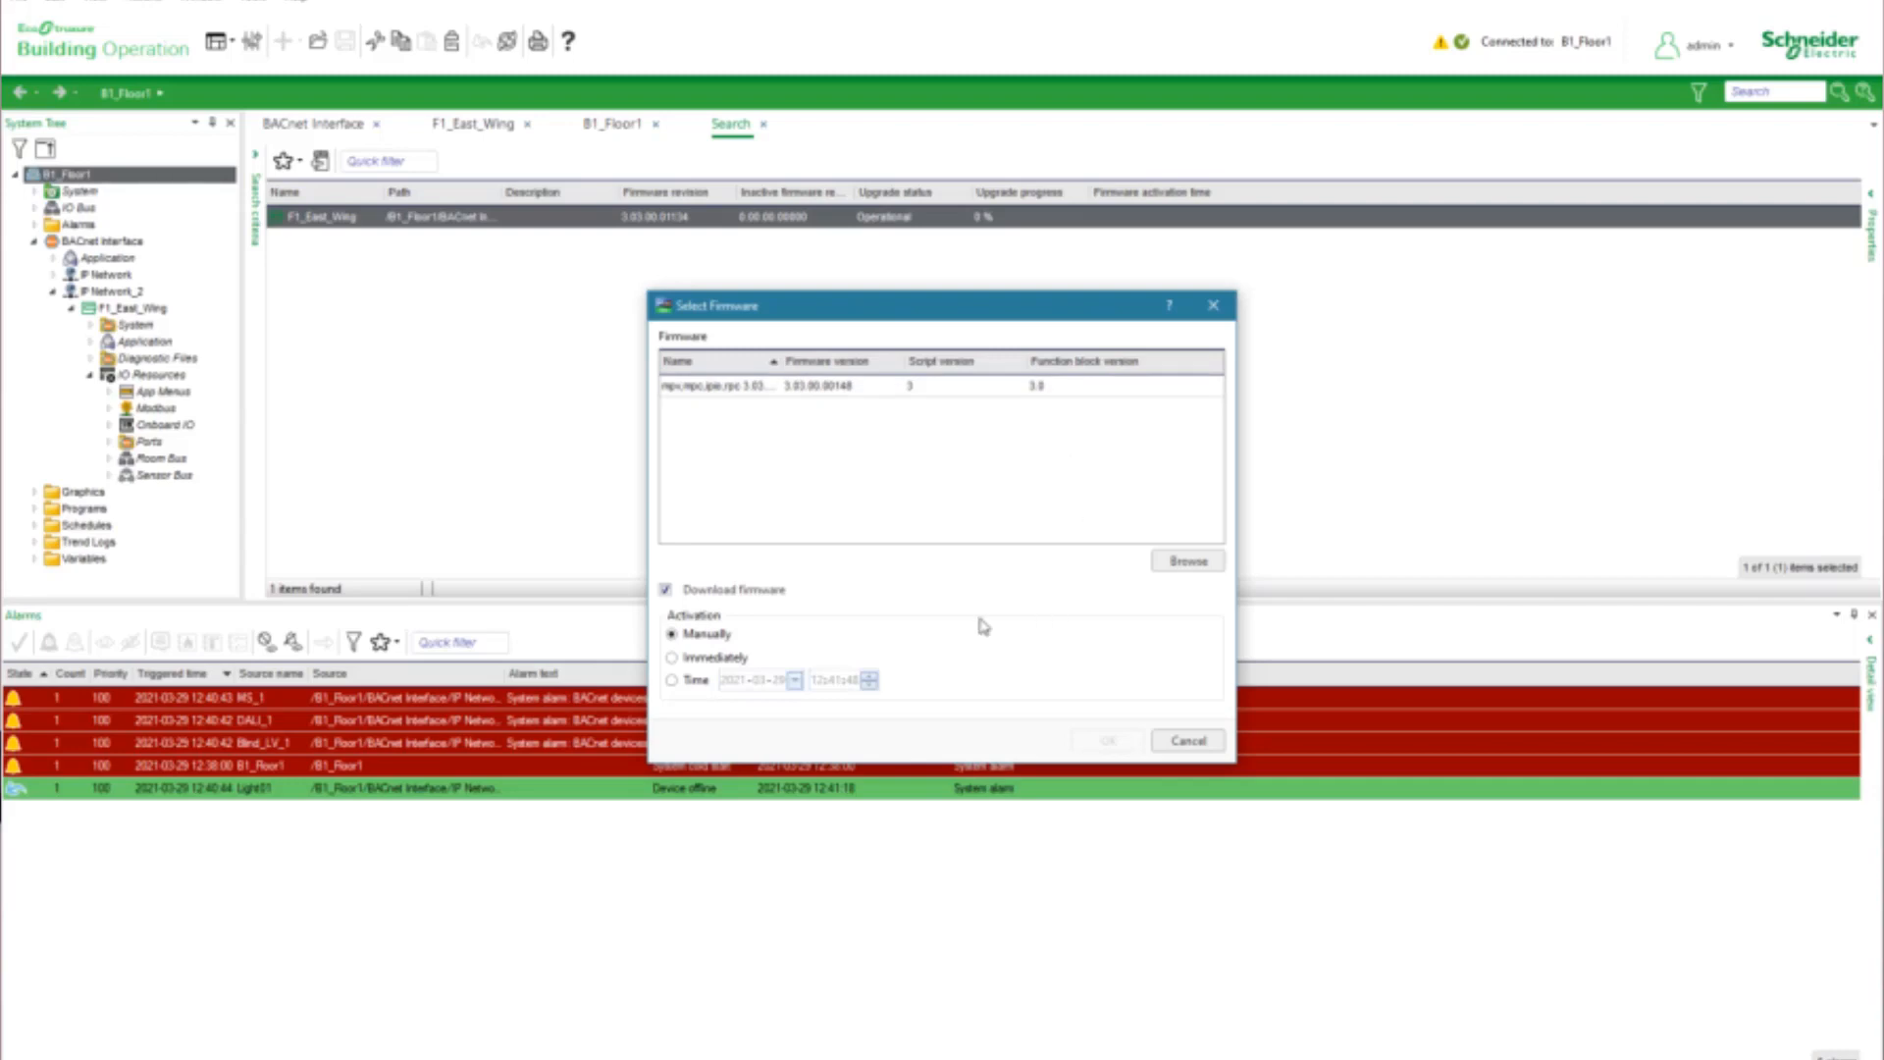
click(672, 657)
click(870, 390)
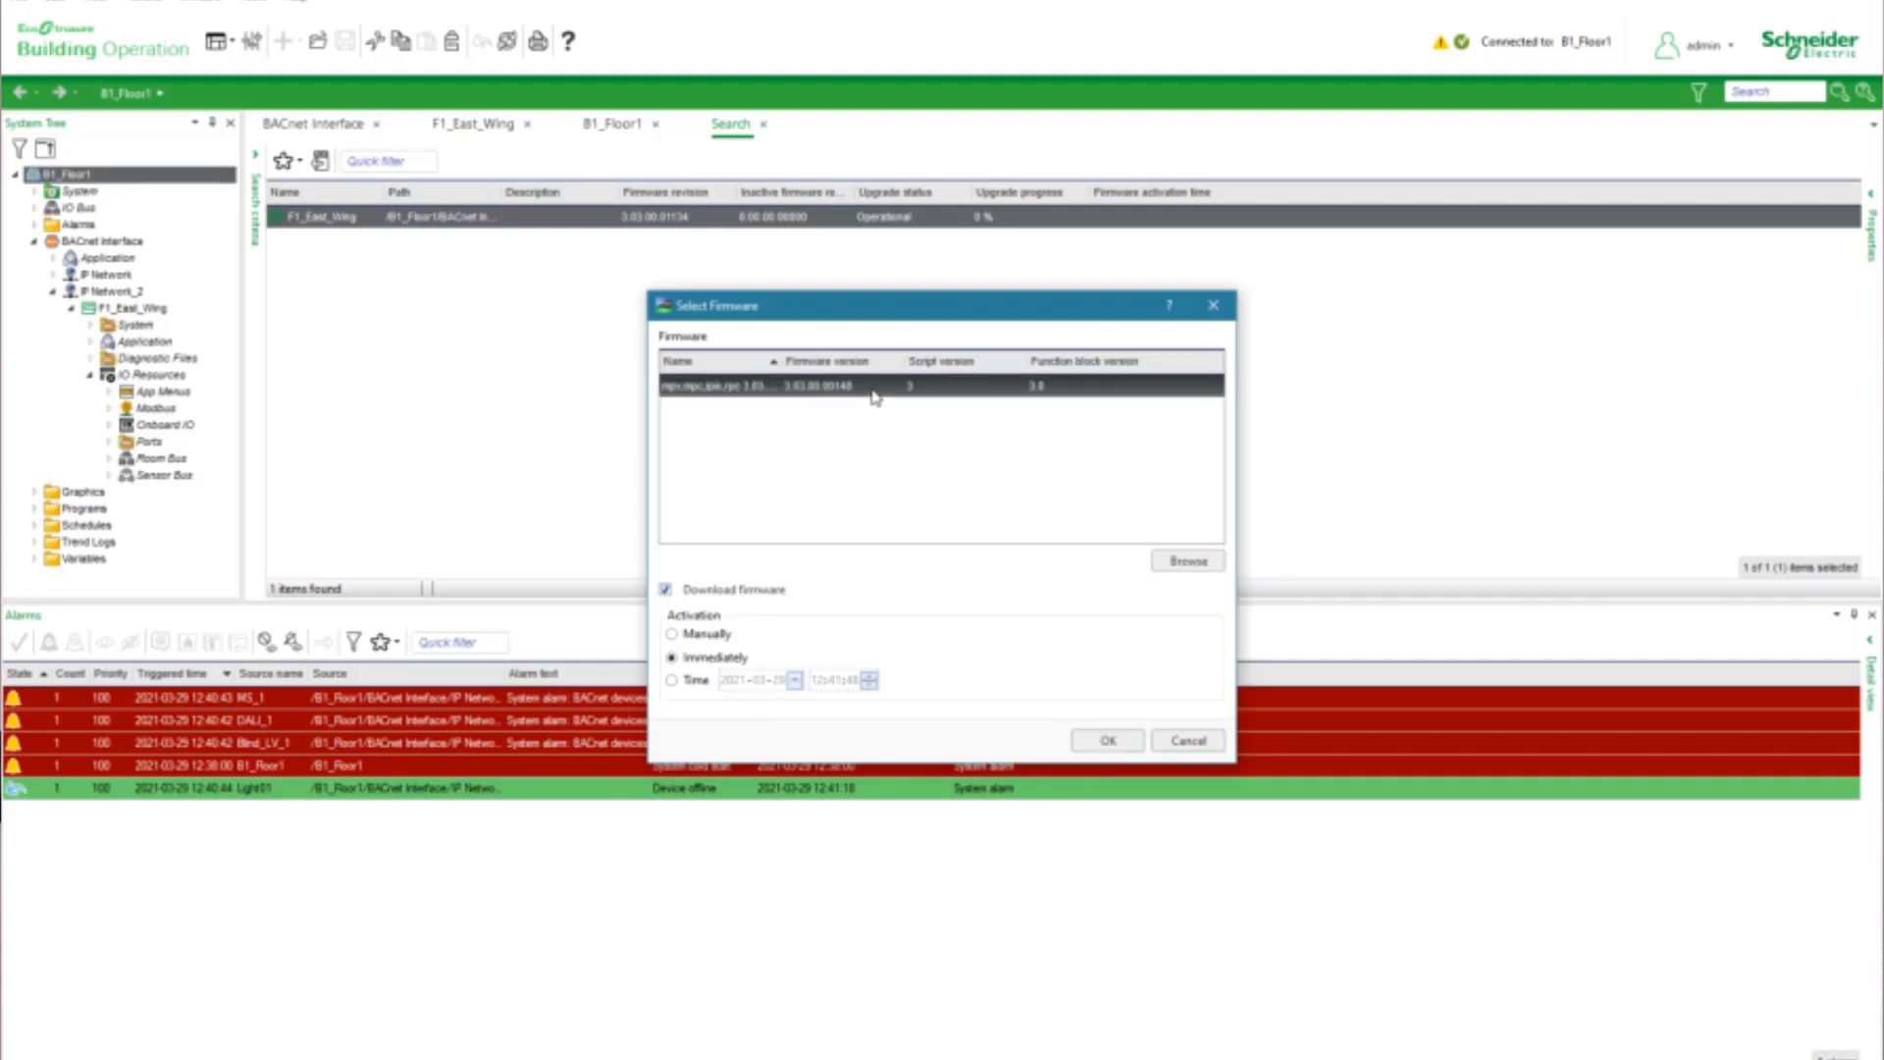
click(1110, 746)
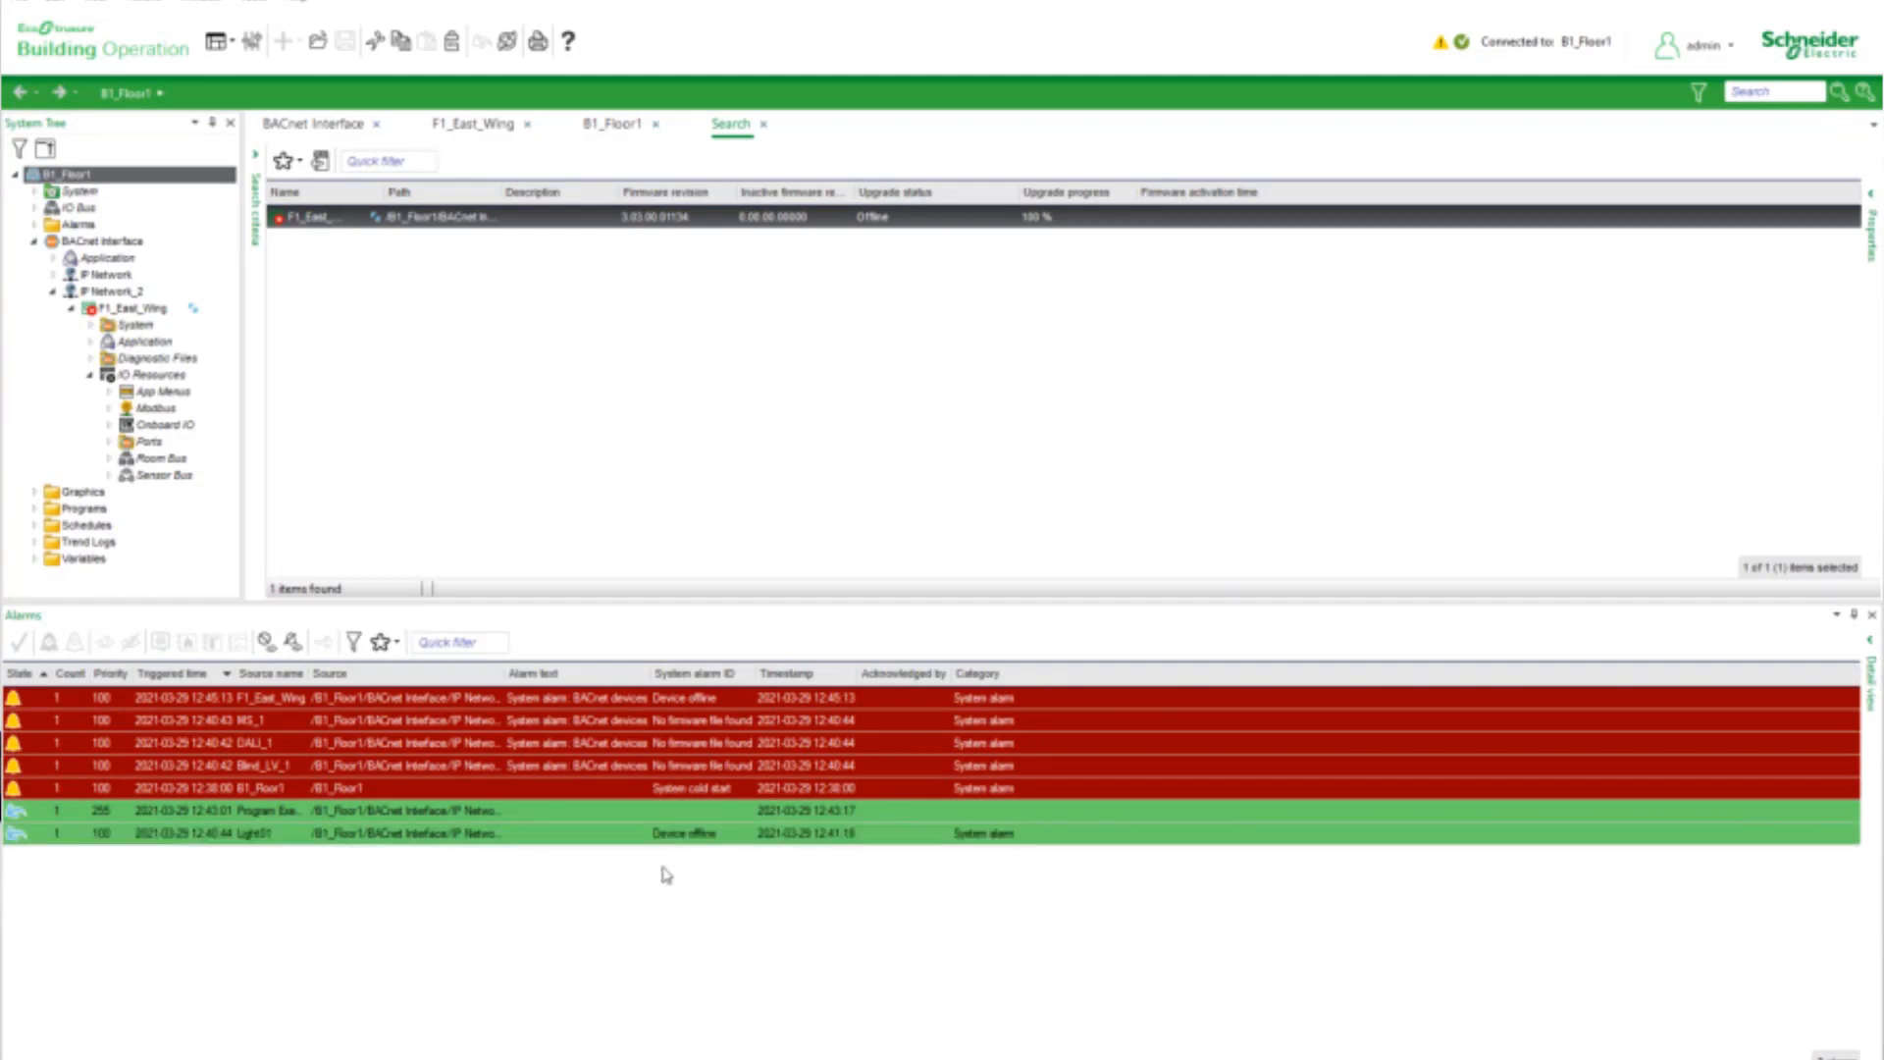
Acknowledge all alarms in the alarm list, from F1_East_Wing through Light01
click(250, 699)
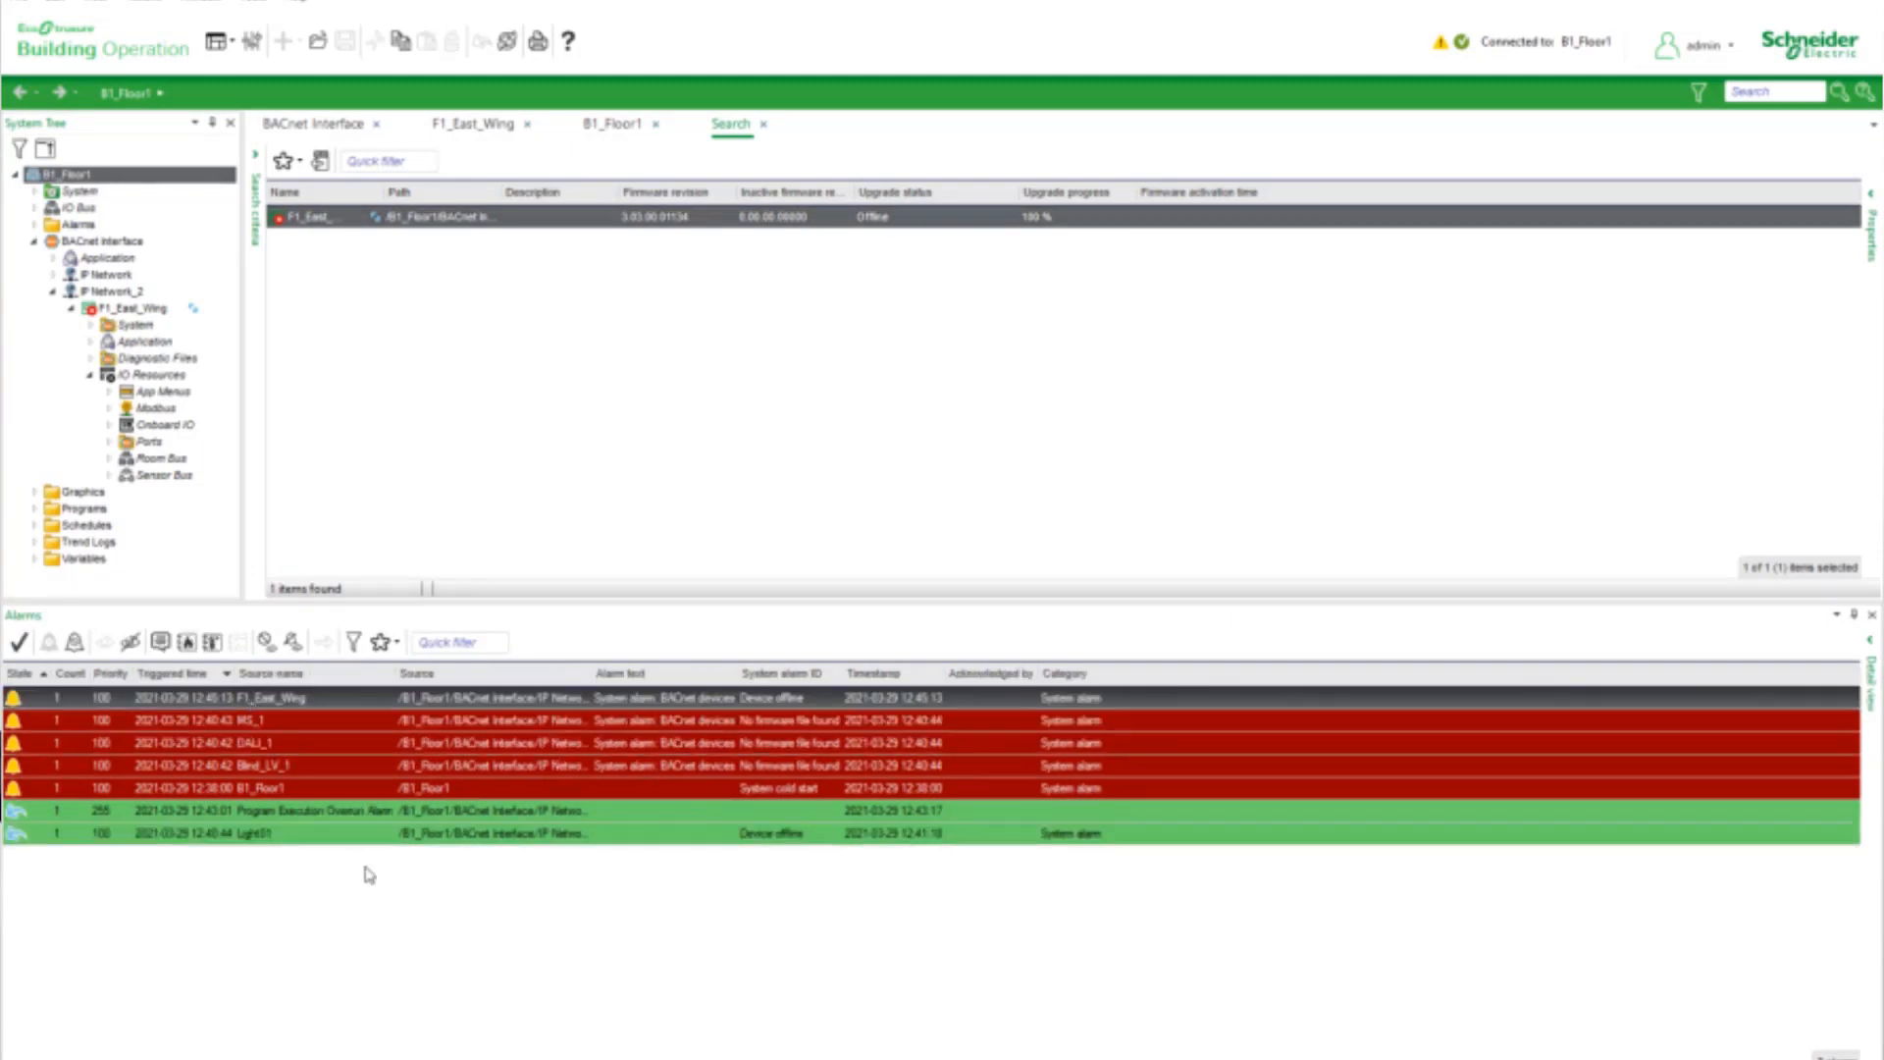
shift+click(335, 834)
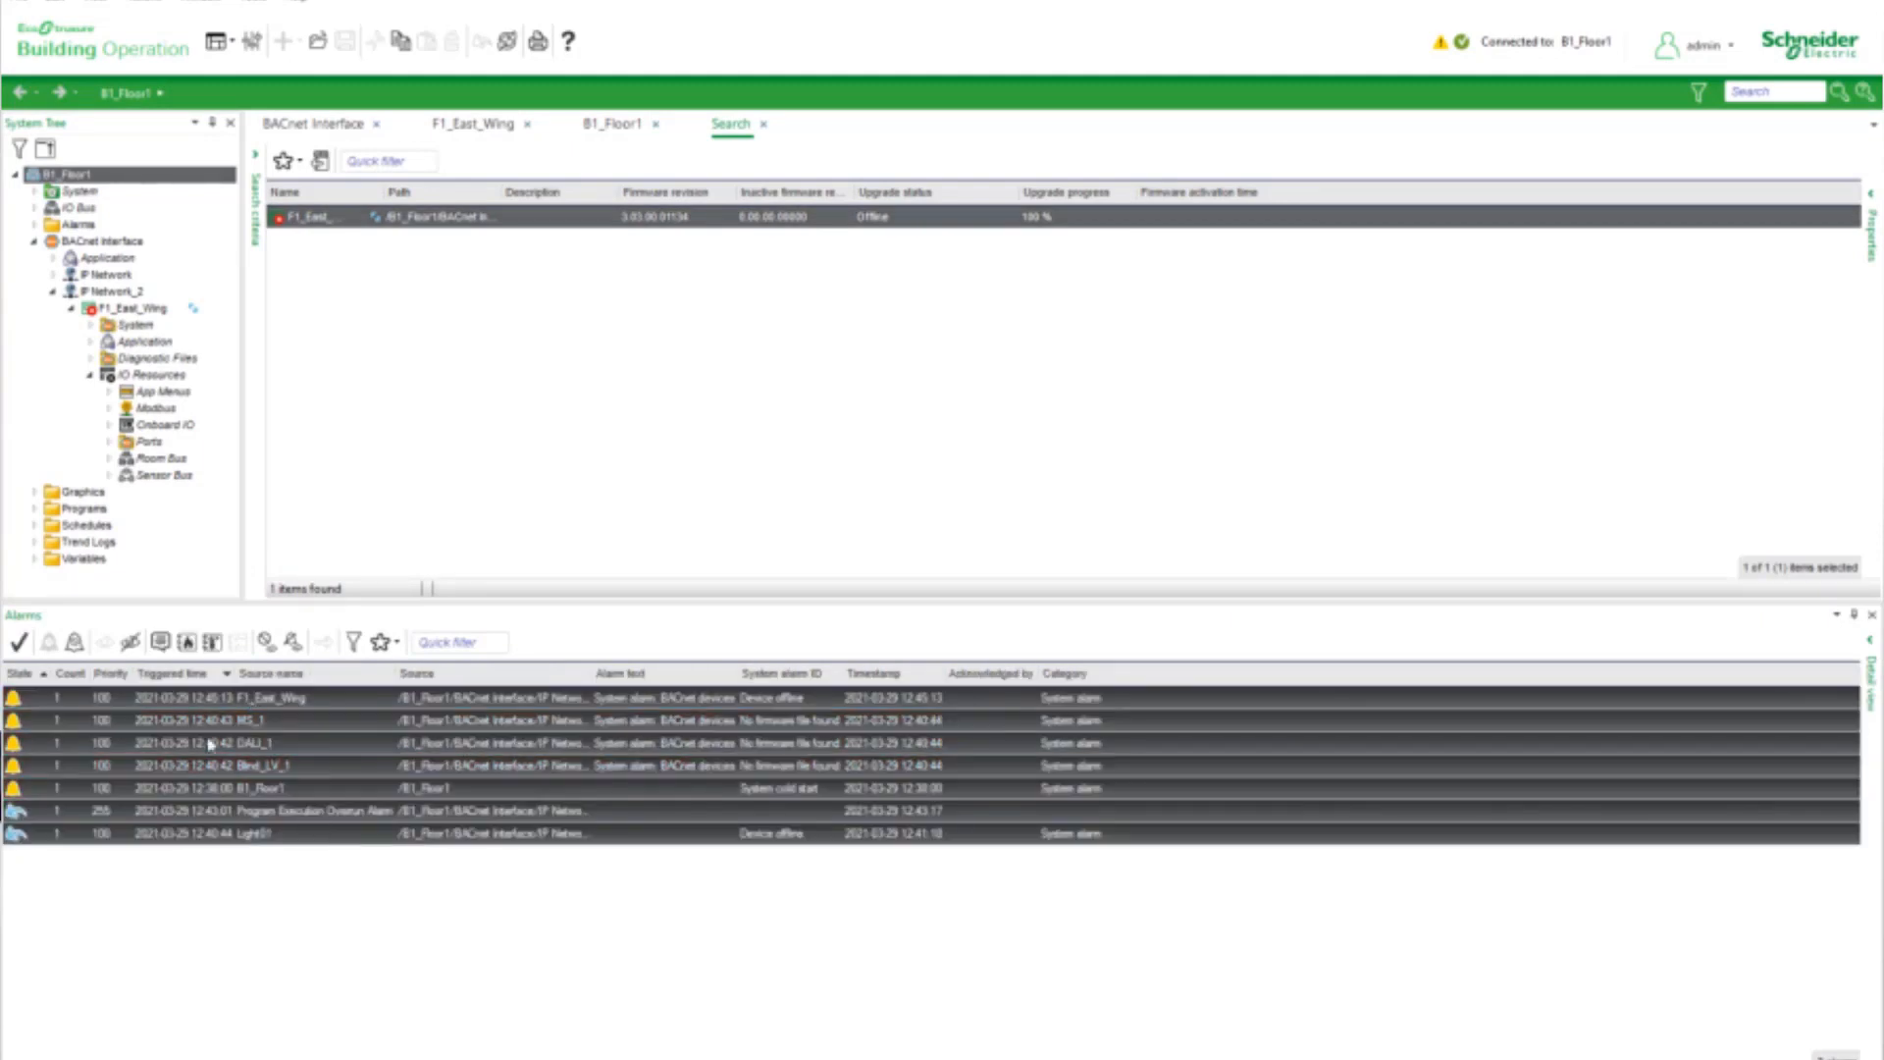
click(18, 641)
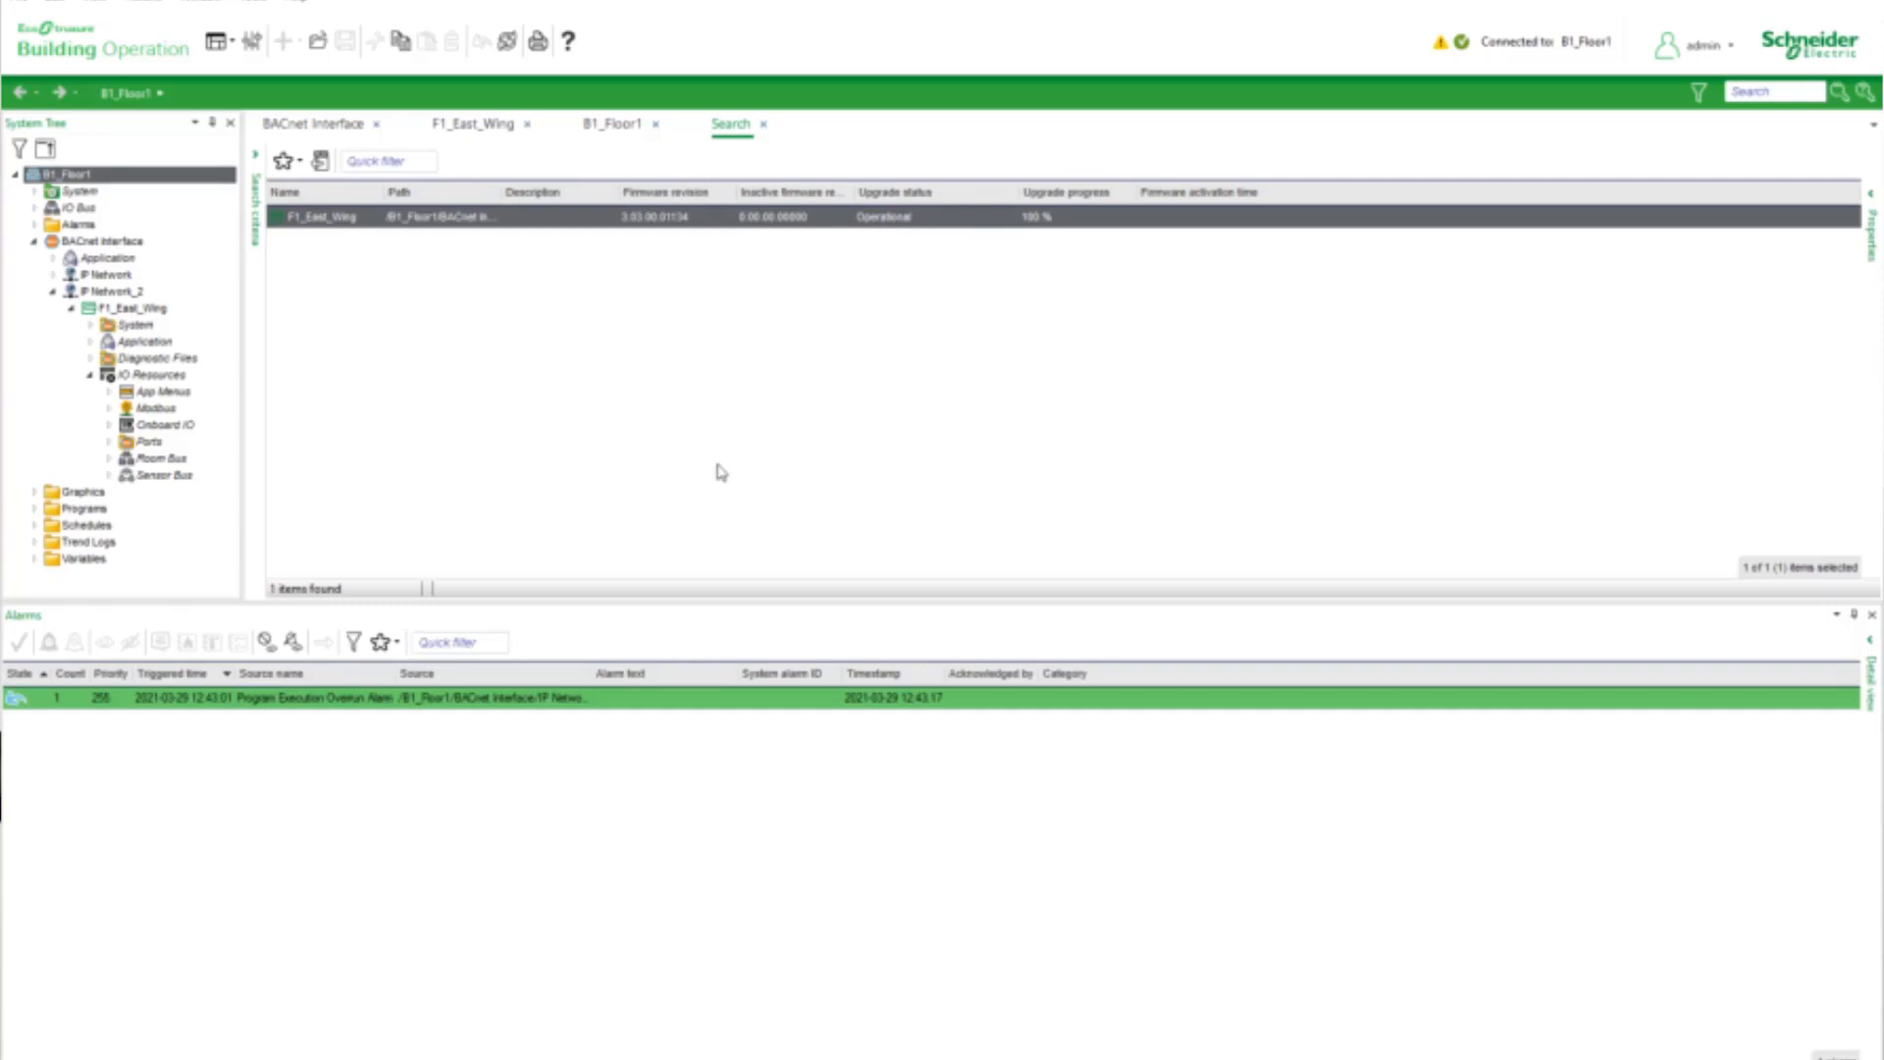
Repeat the download of all objects to F1_East_Wing, accept the deletion prompt, and close the progress report
right_click(147, 310)
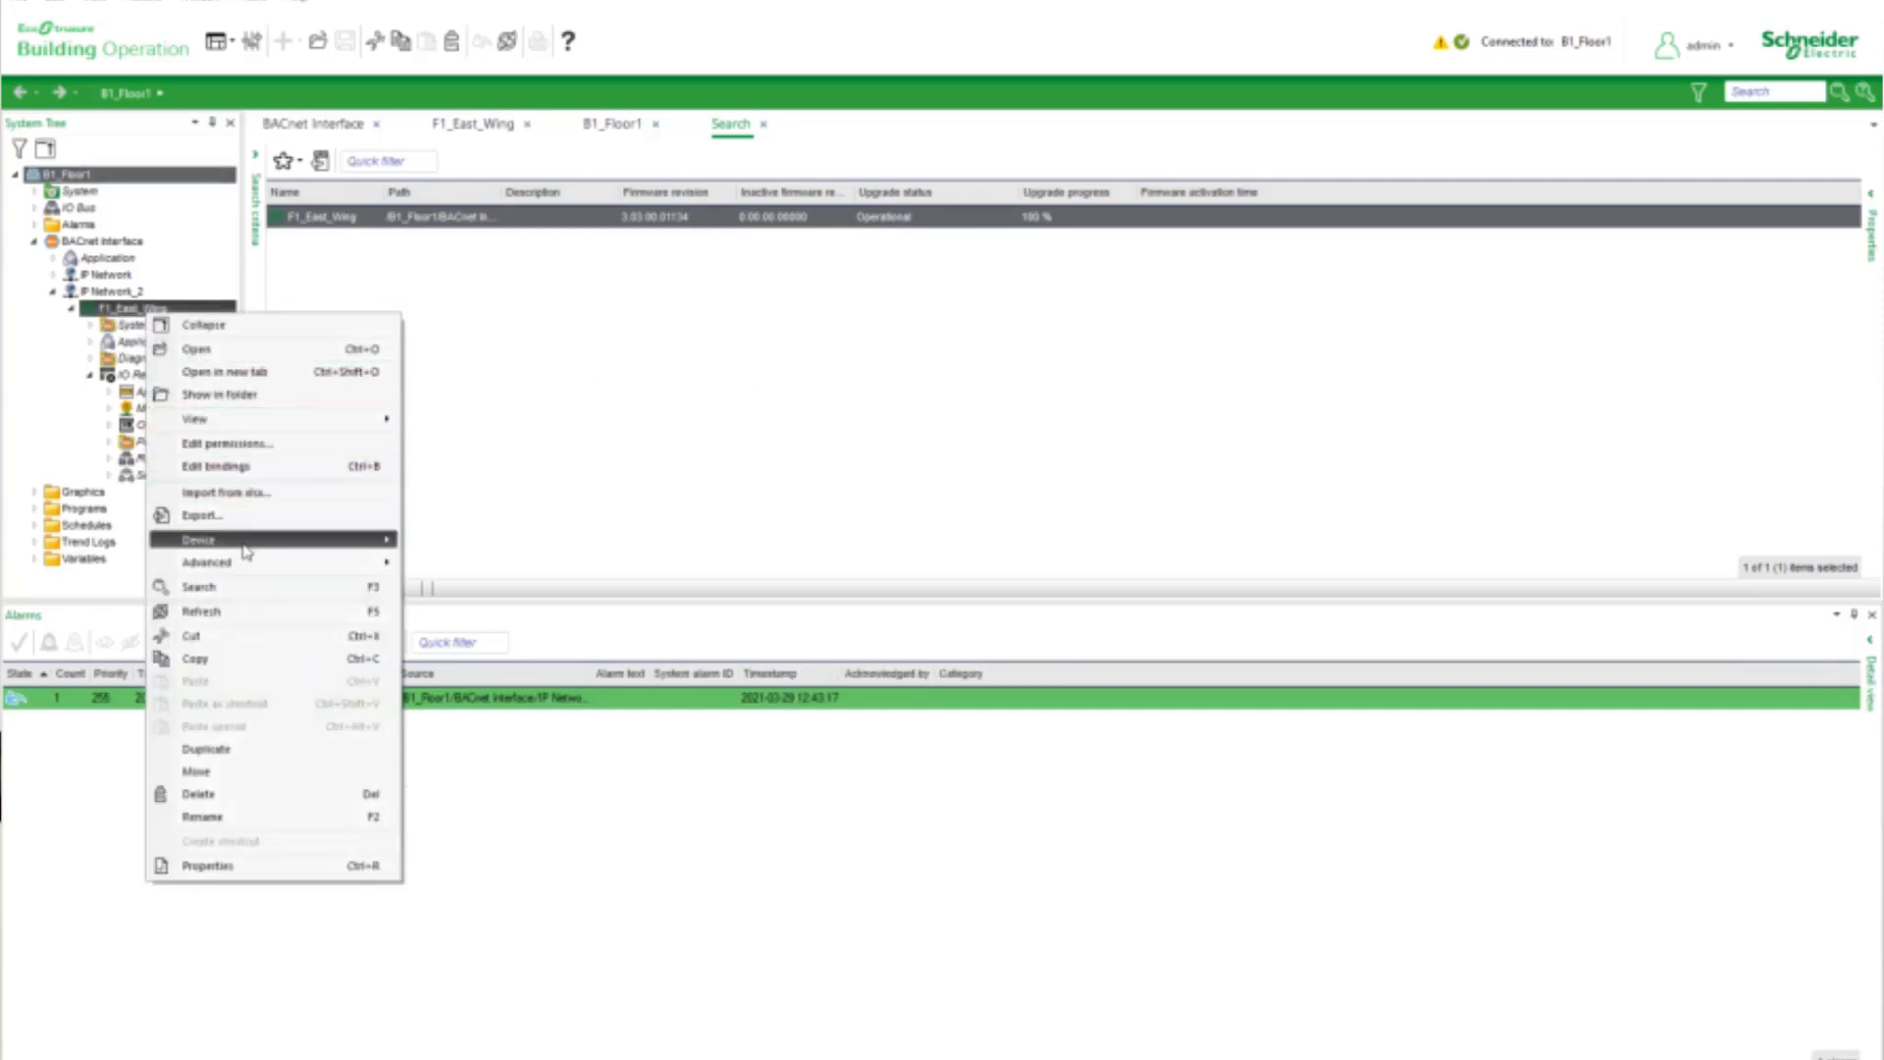
mouse_move(353, 544)
click(477, 548)
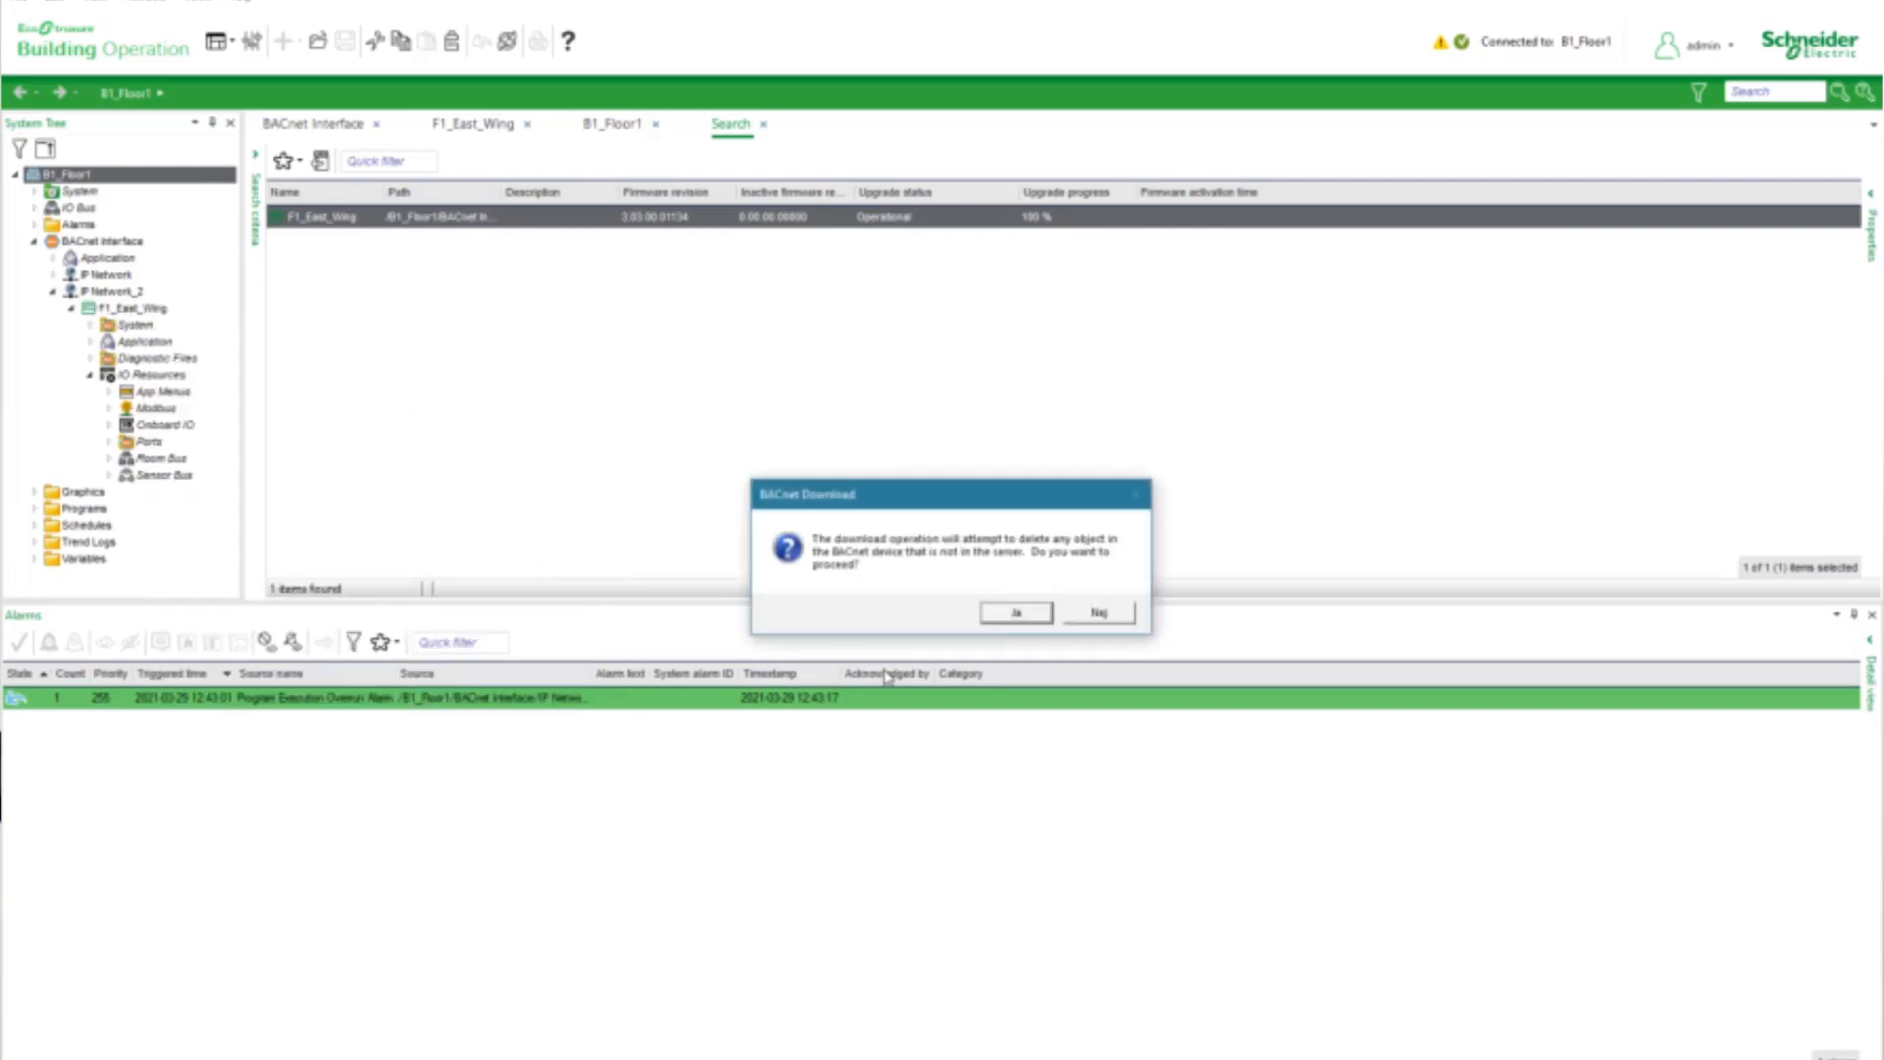
click(1015, 611)
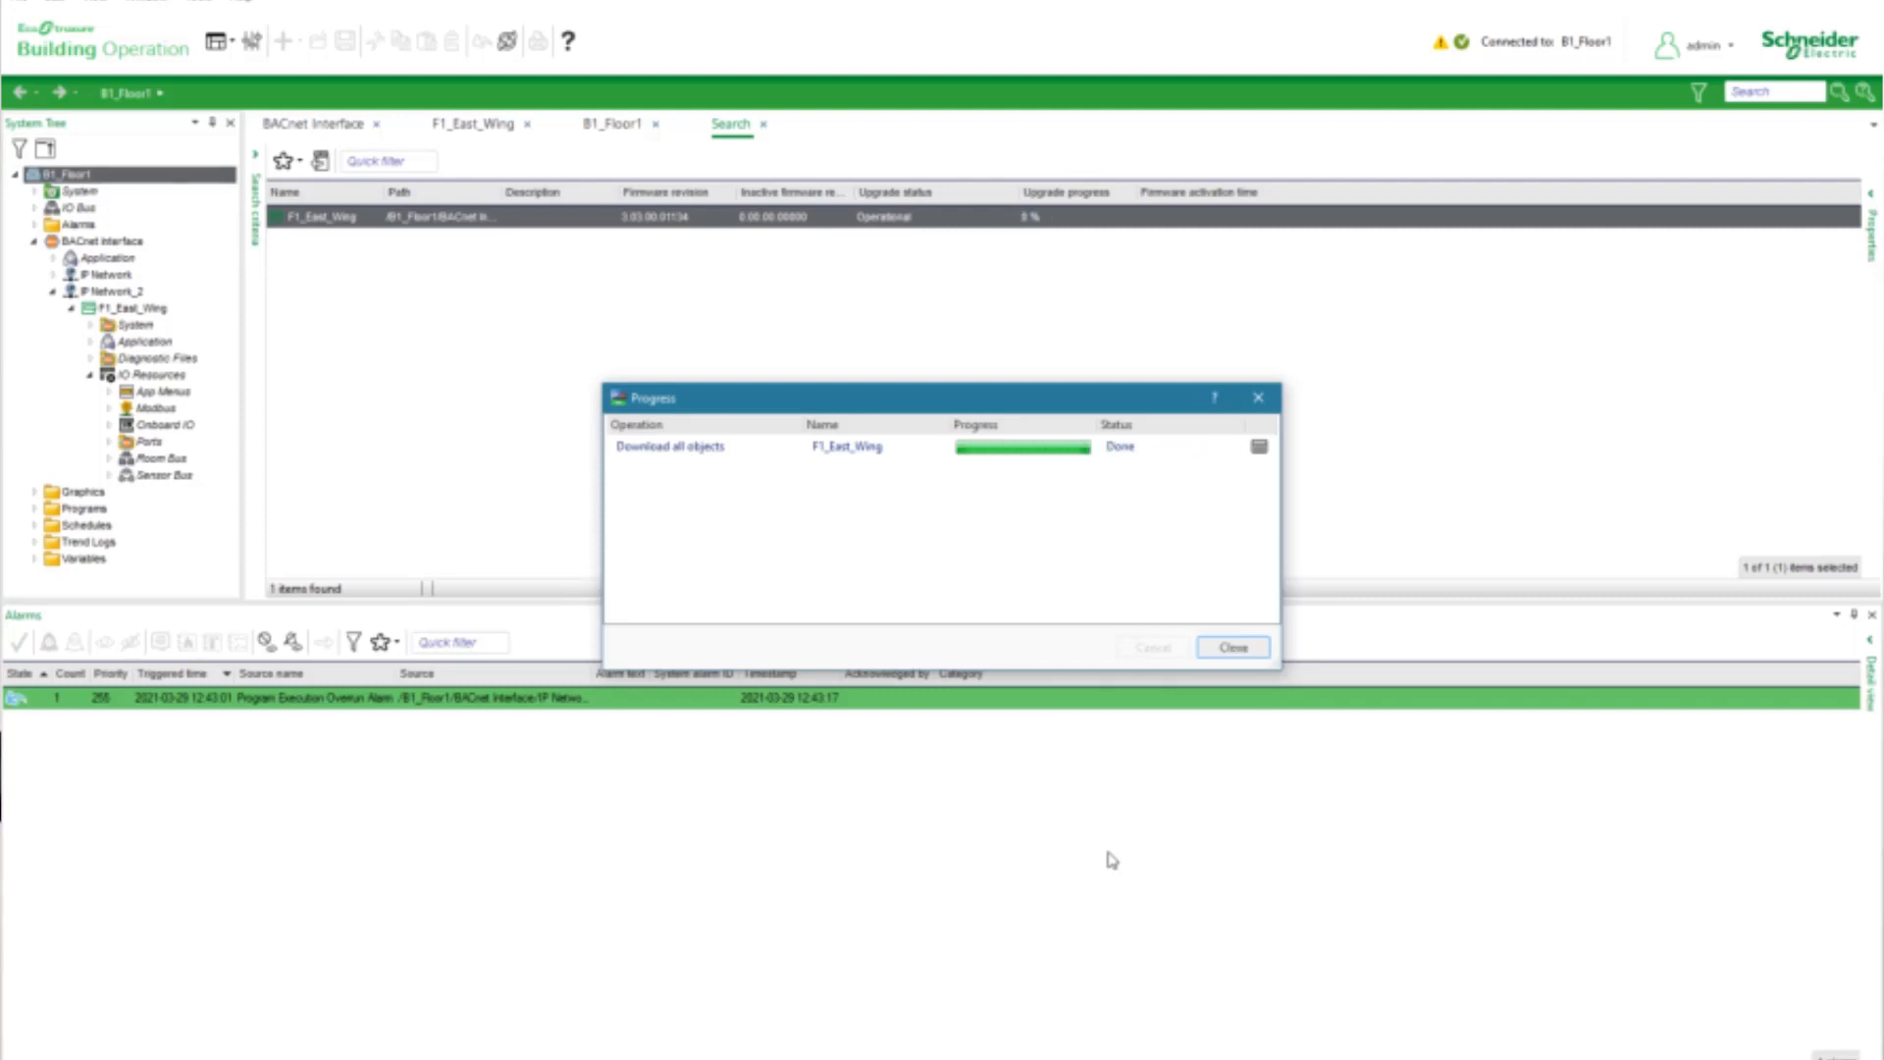
click(1235, 648)
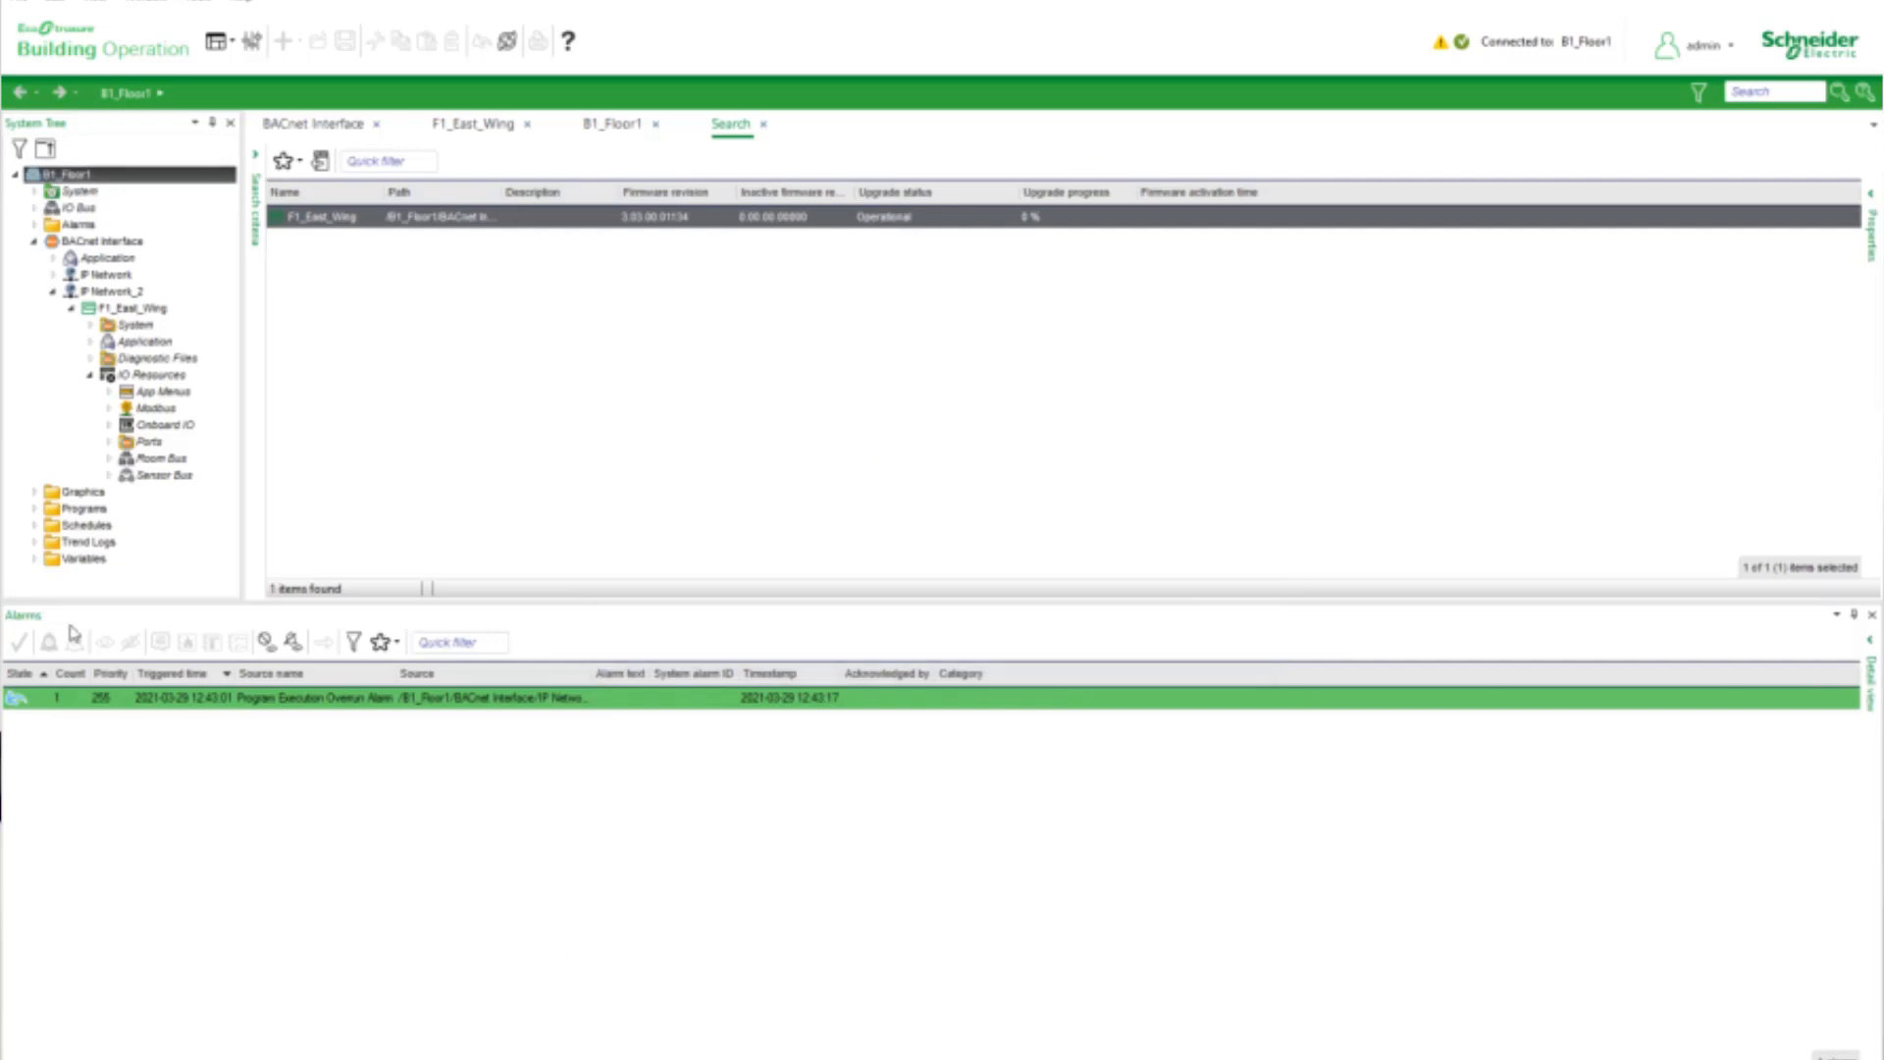
List the Room Bus modules of F1_East_Wing and widen the Model name column to check their status and firmware
click(145, 458)
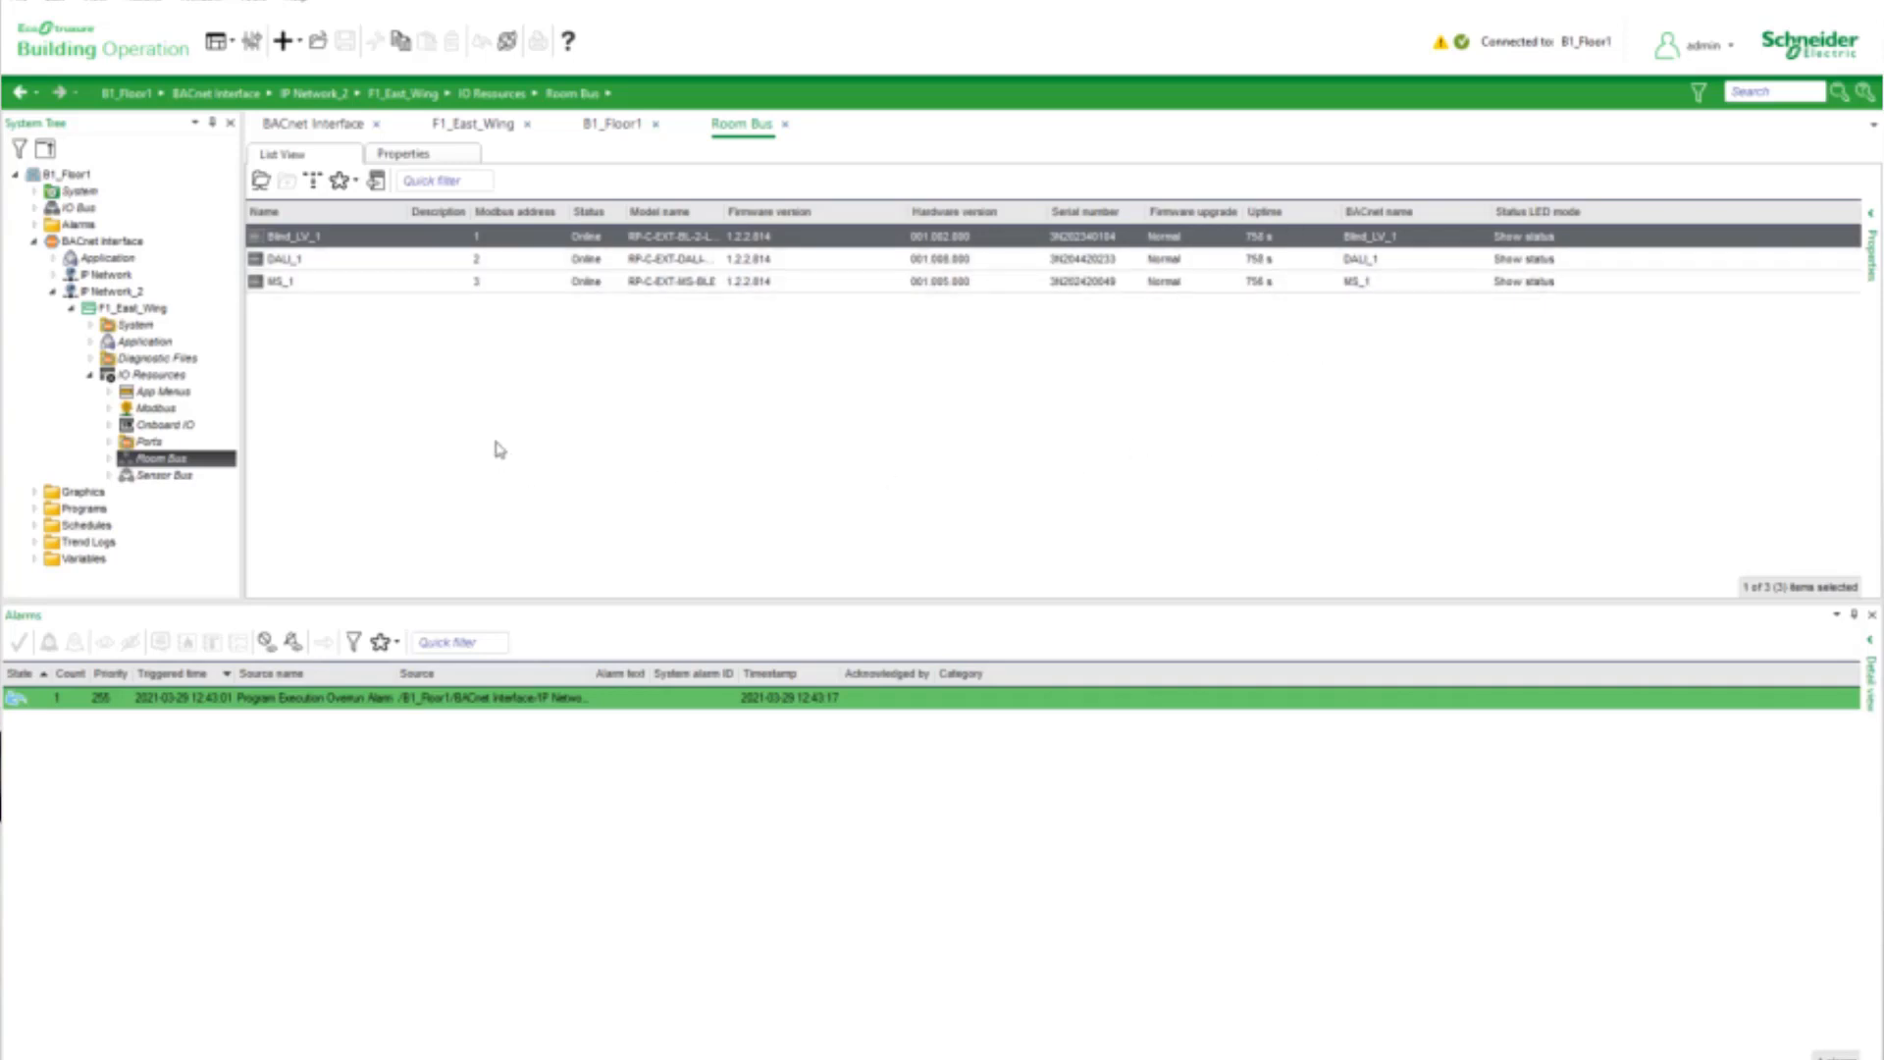
drag(721, 214, 753, 214)
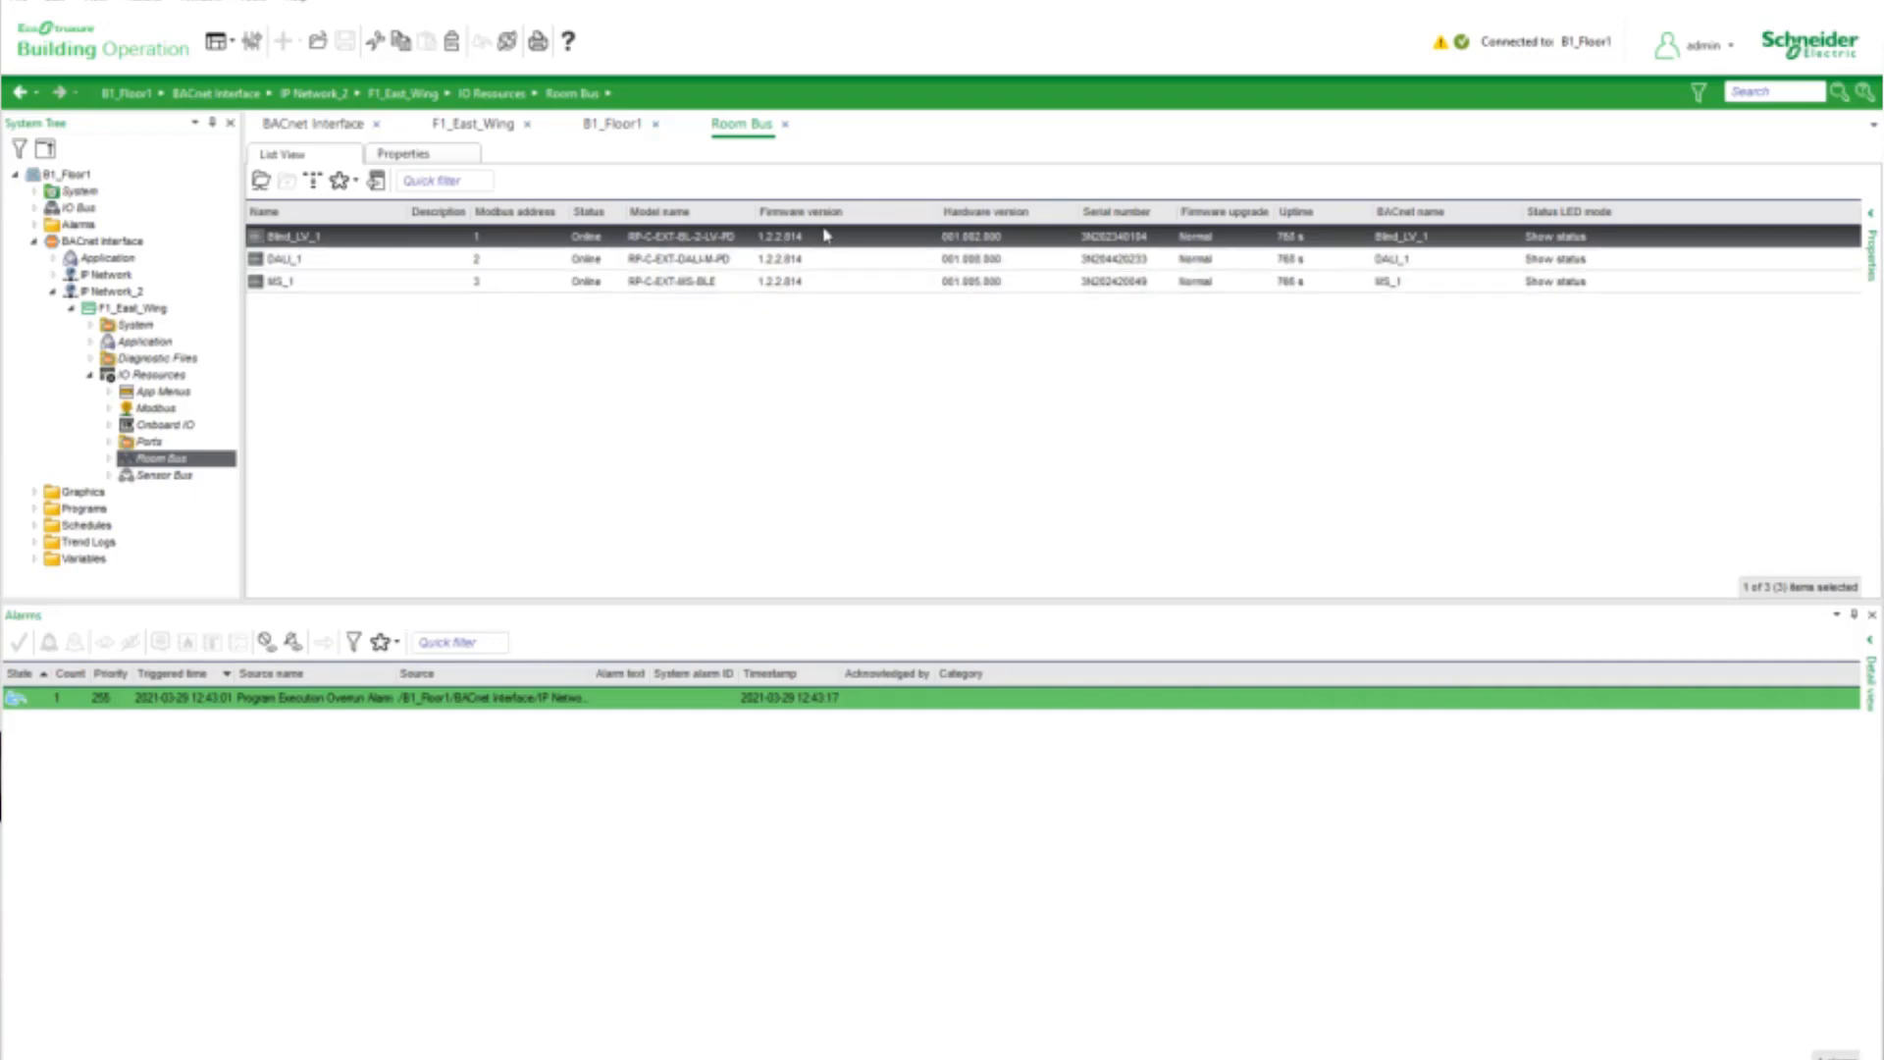
click(873, 447)
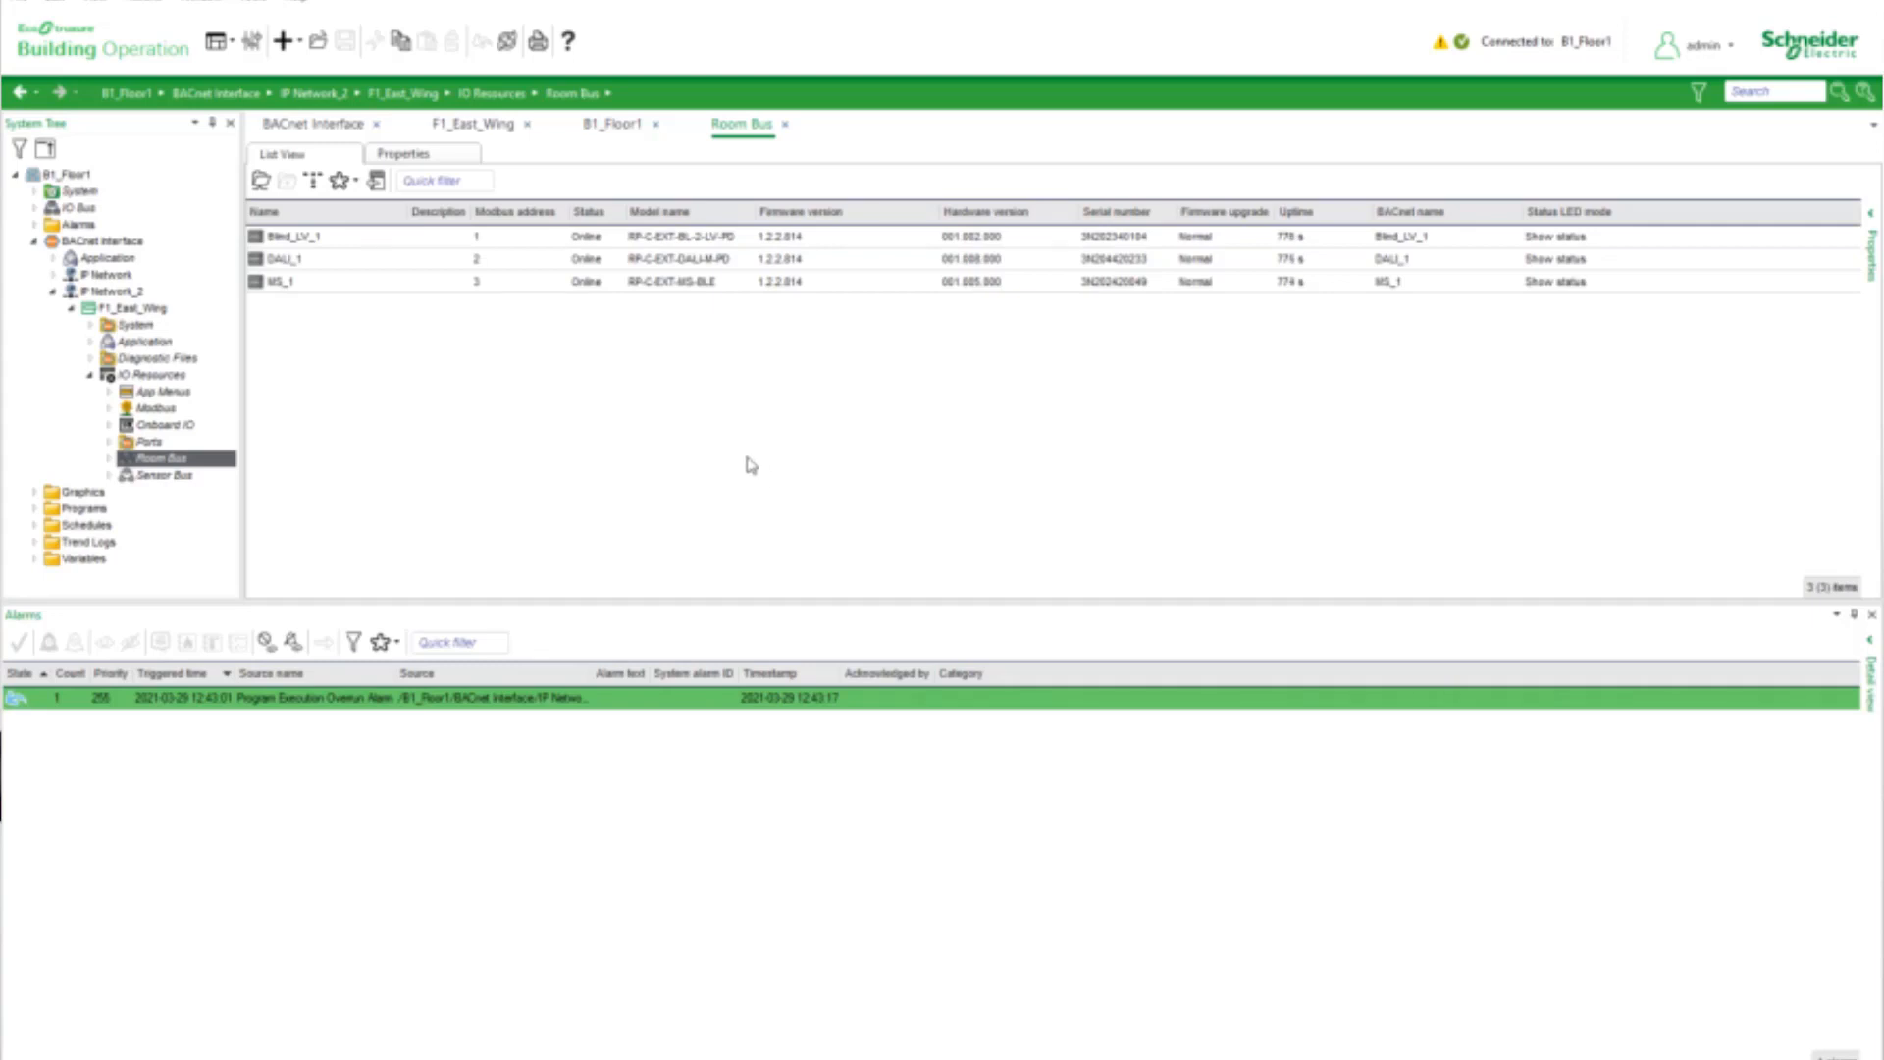
Expand the Sensor Bus of F1_East_Wing and check the status and details of its room unit
click(110, 475)
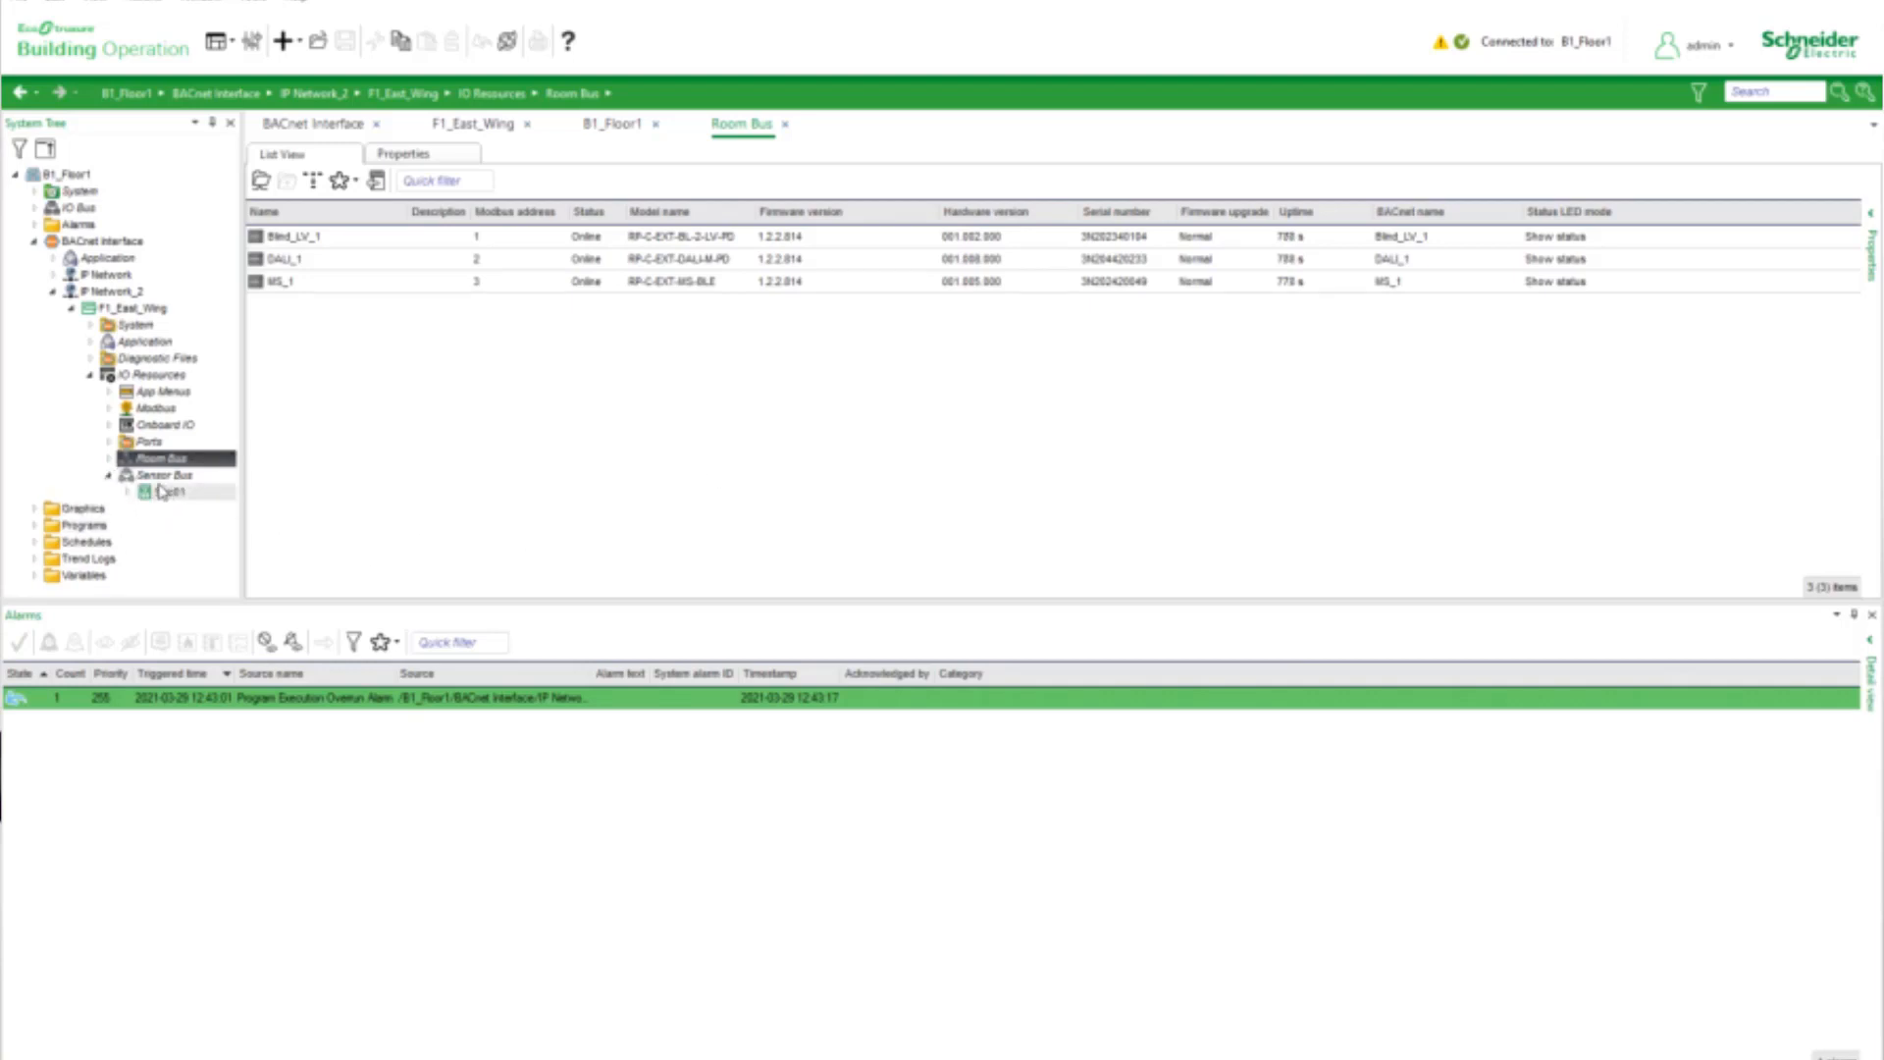
click(162, 475)
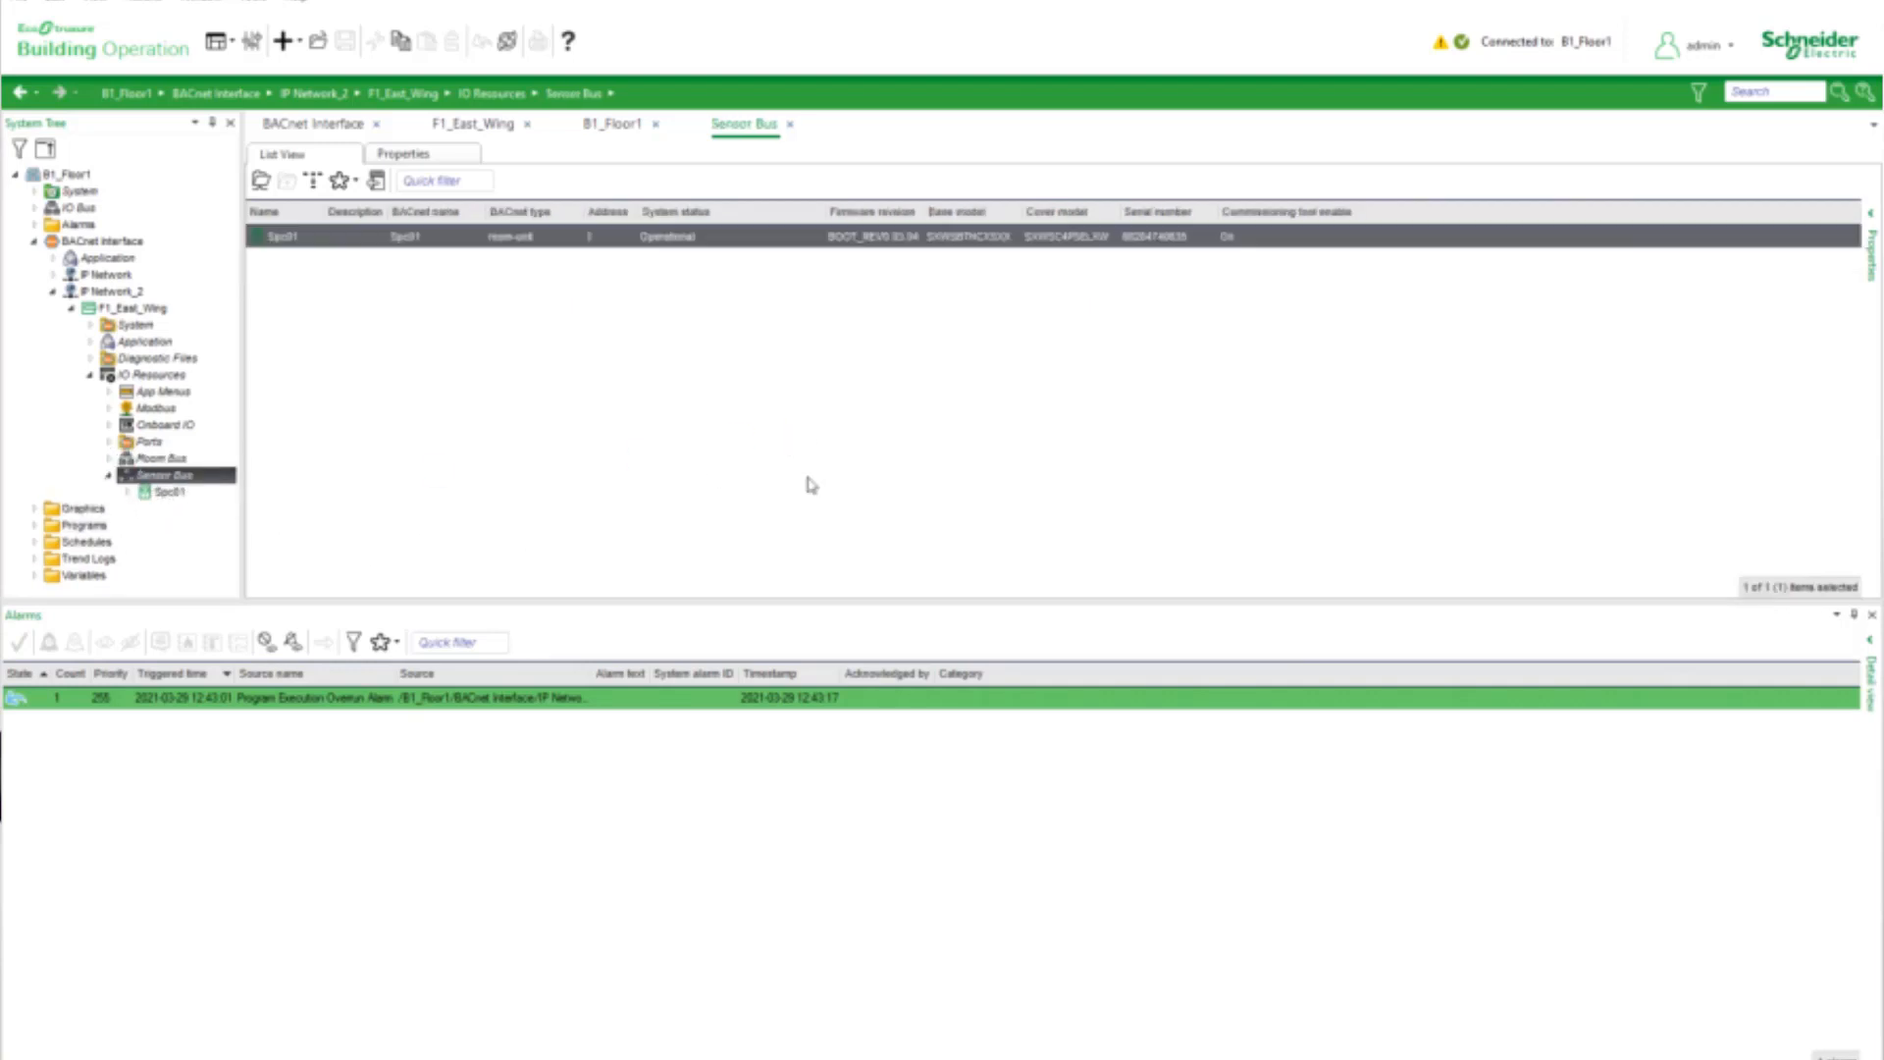
click(757, 299)
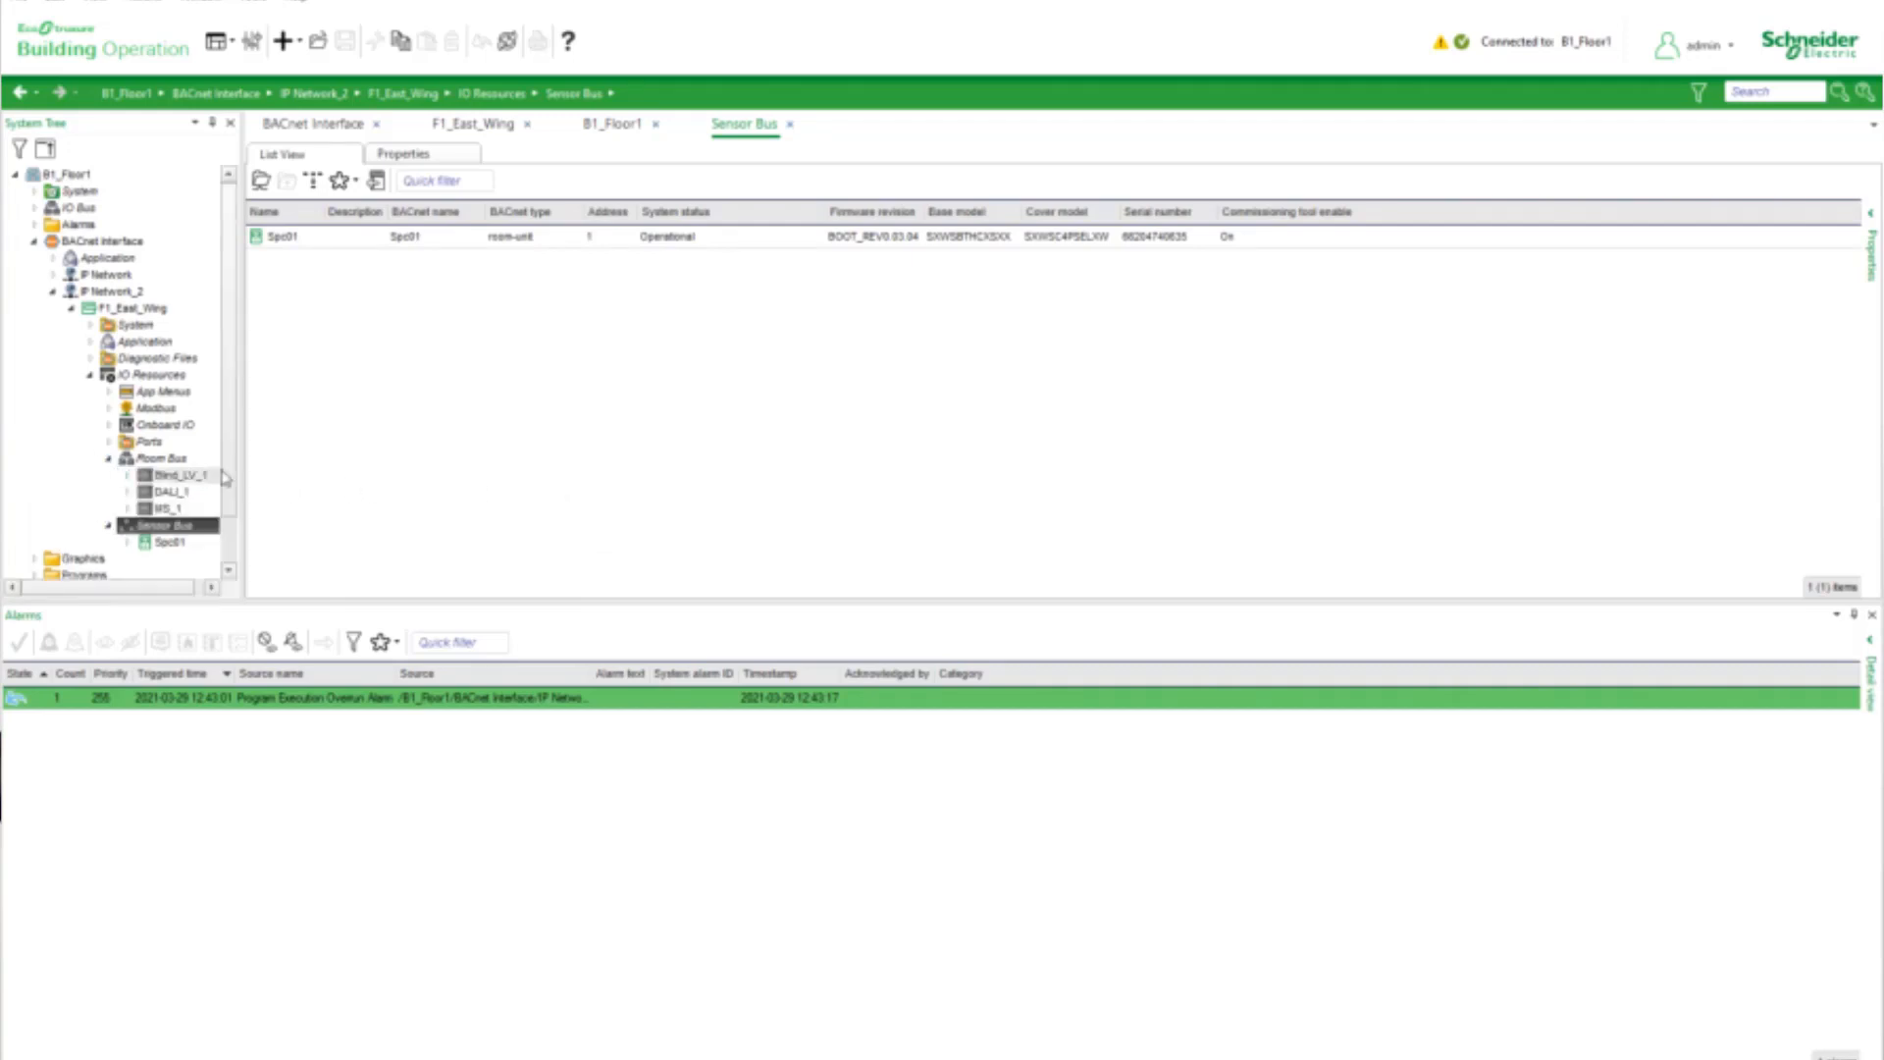
Widen the system tree and inspect the contents of the Room Bus modules Blind_LV_1, DALI_1 and MS_1
drag(243, 457, 299, 457)
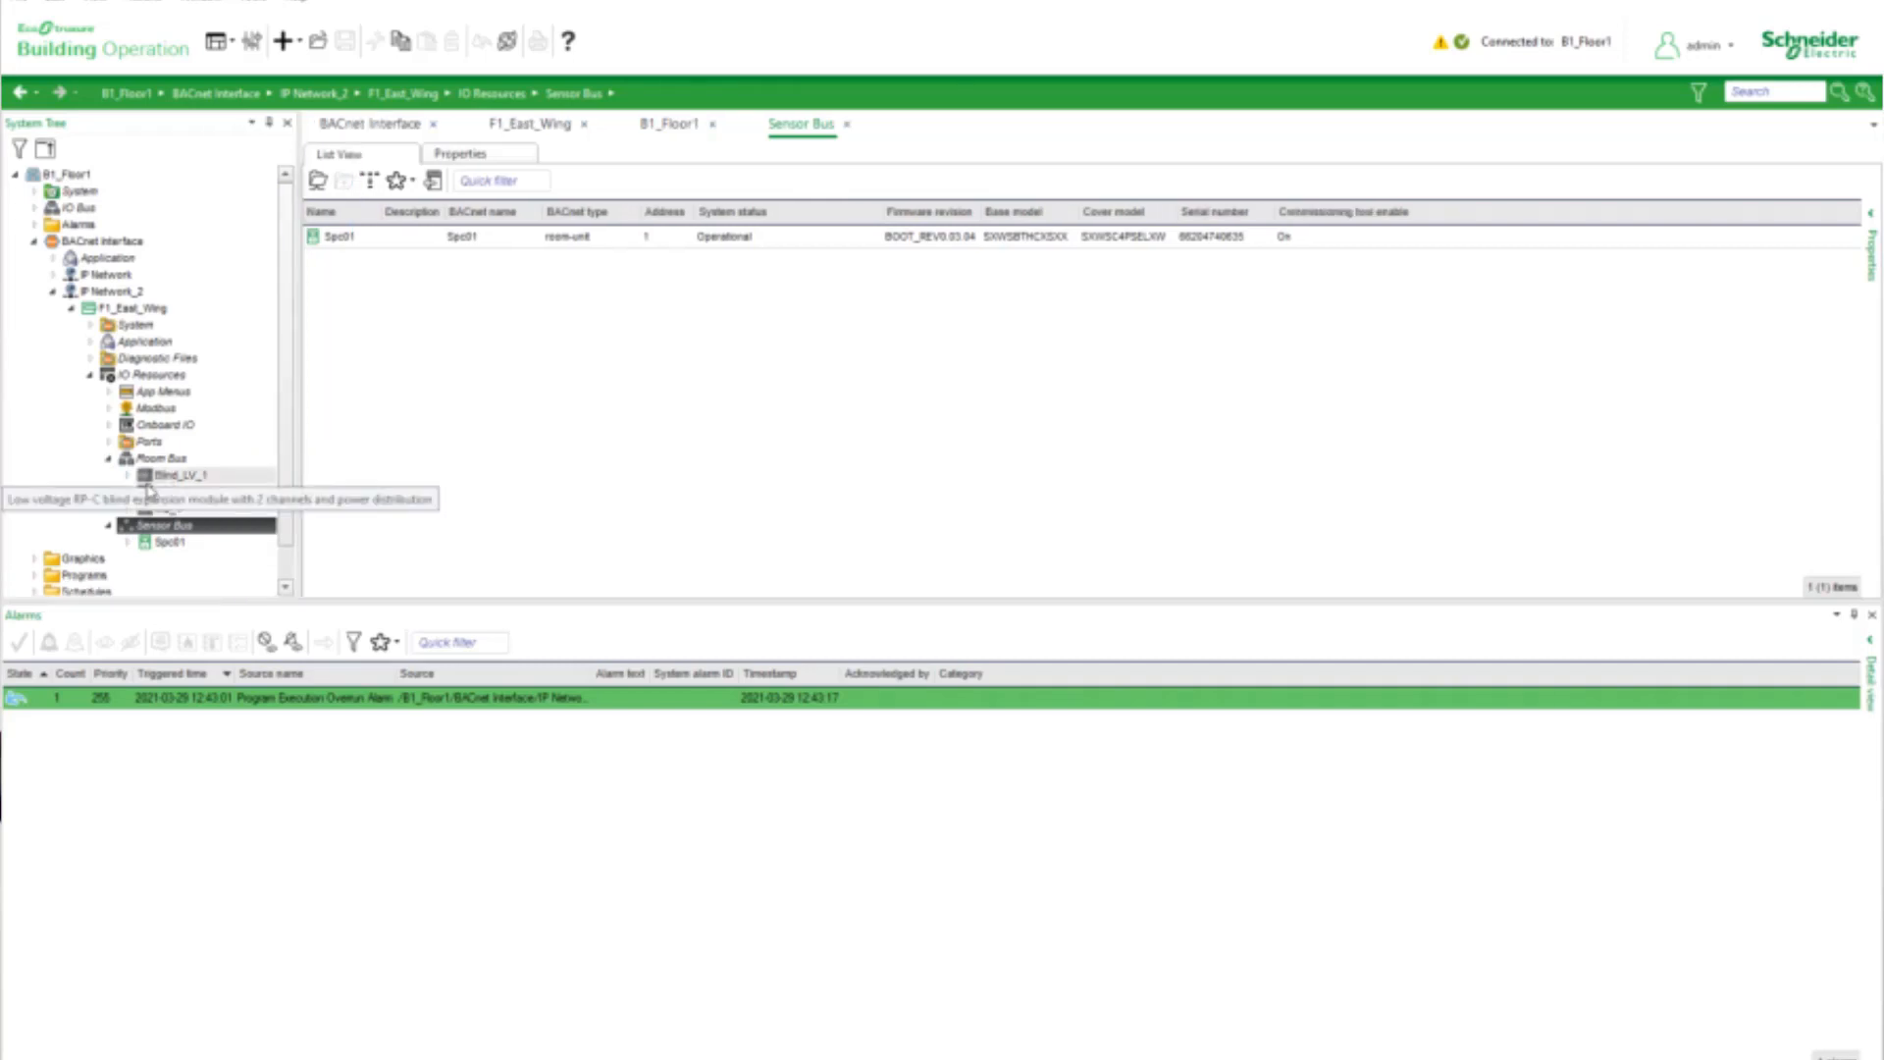
click(164, 477)
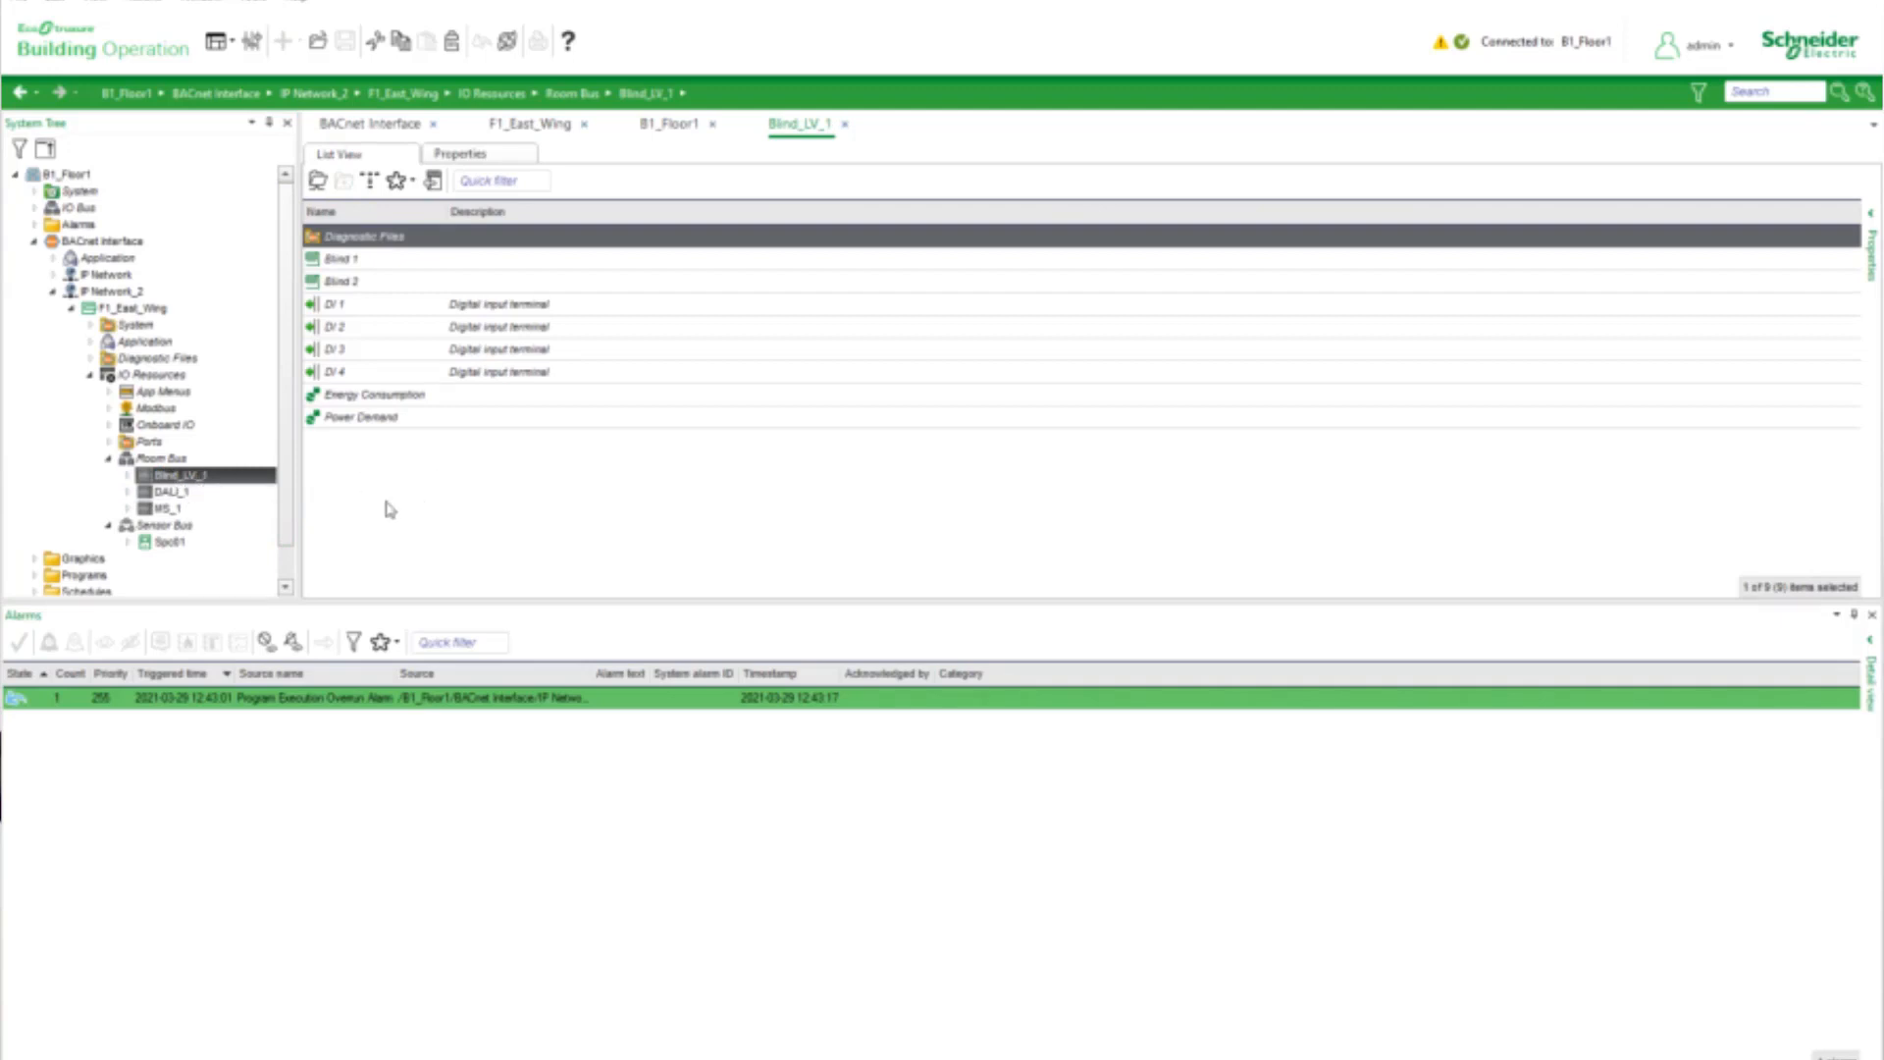
click(167, 495)
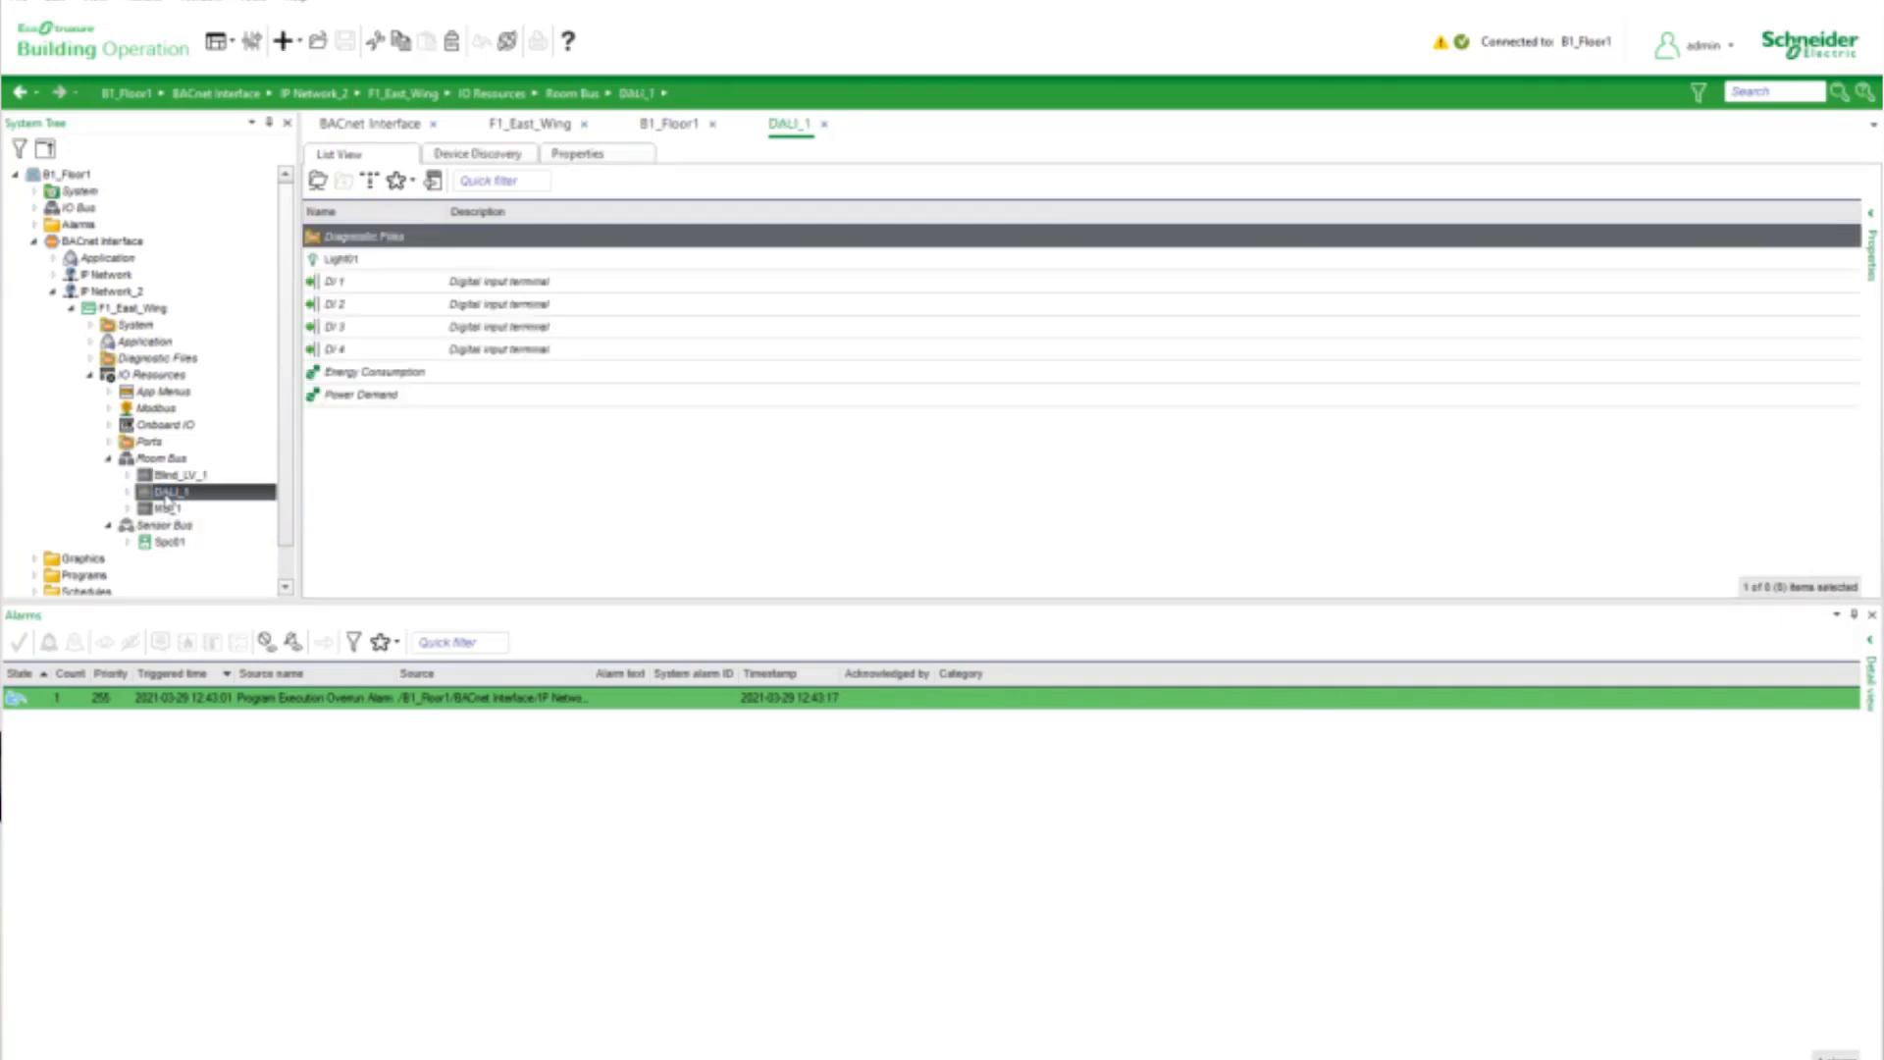
click(157, 508)
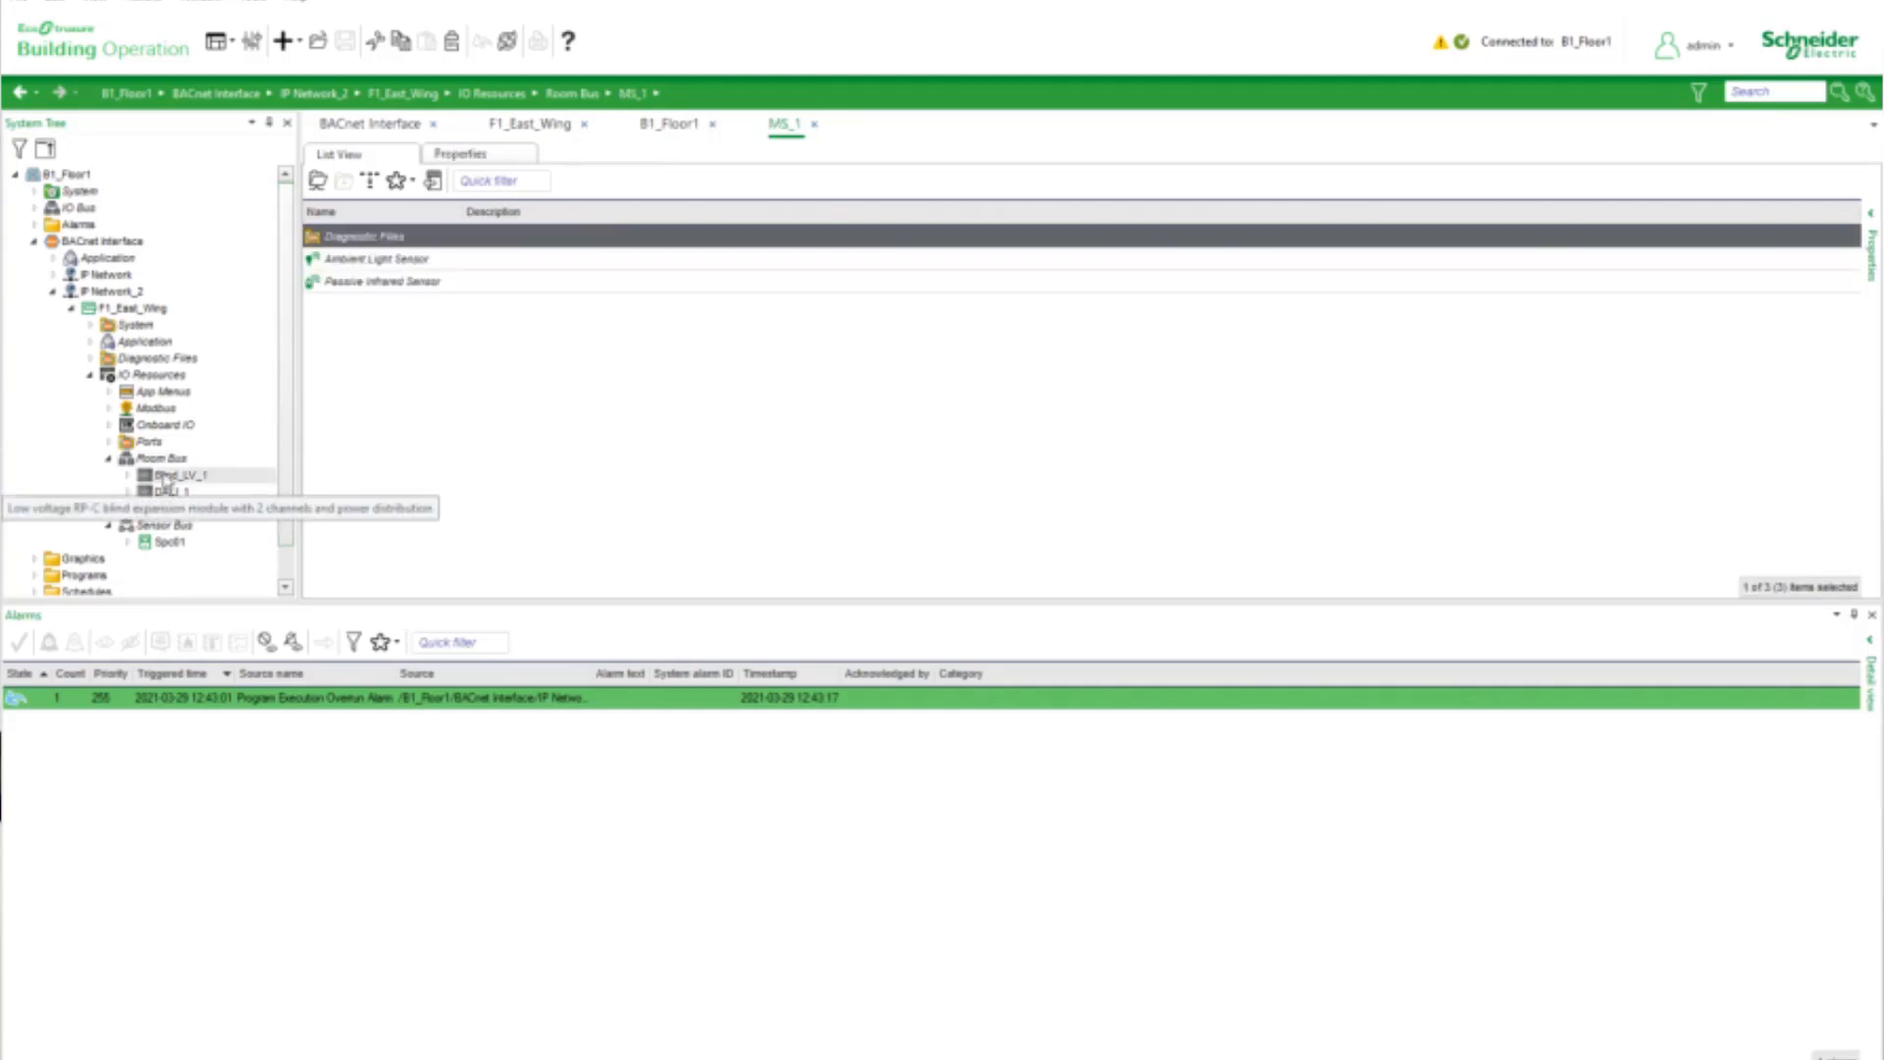
Expand the DALI_1 module in the Room Bus and show its device discovery
click(129, 491)
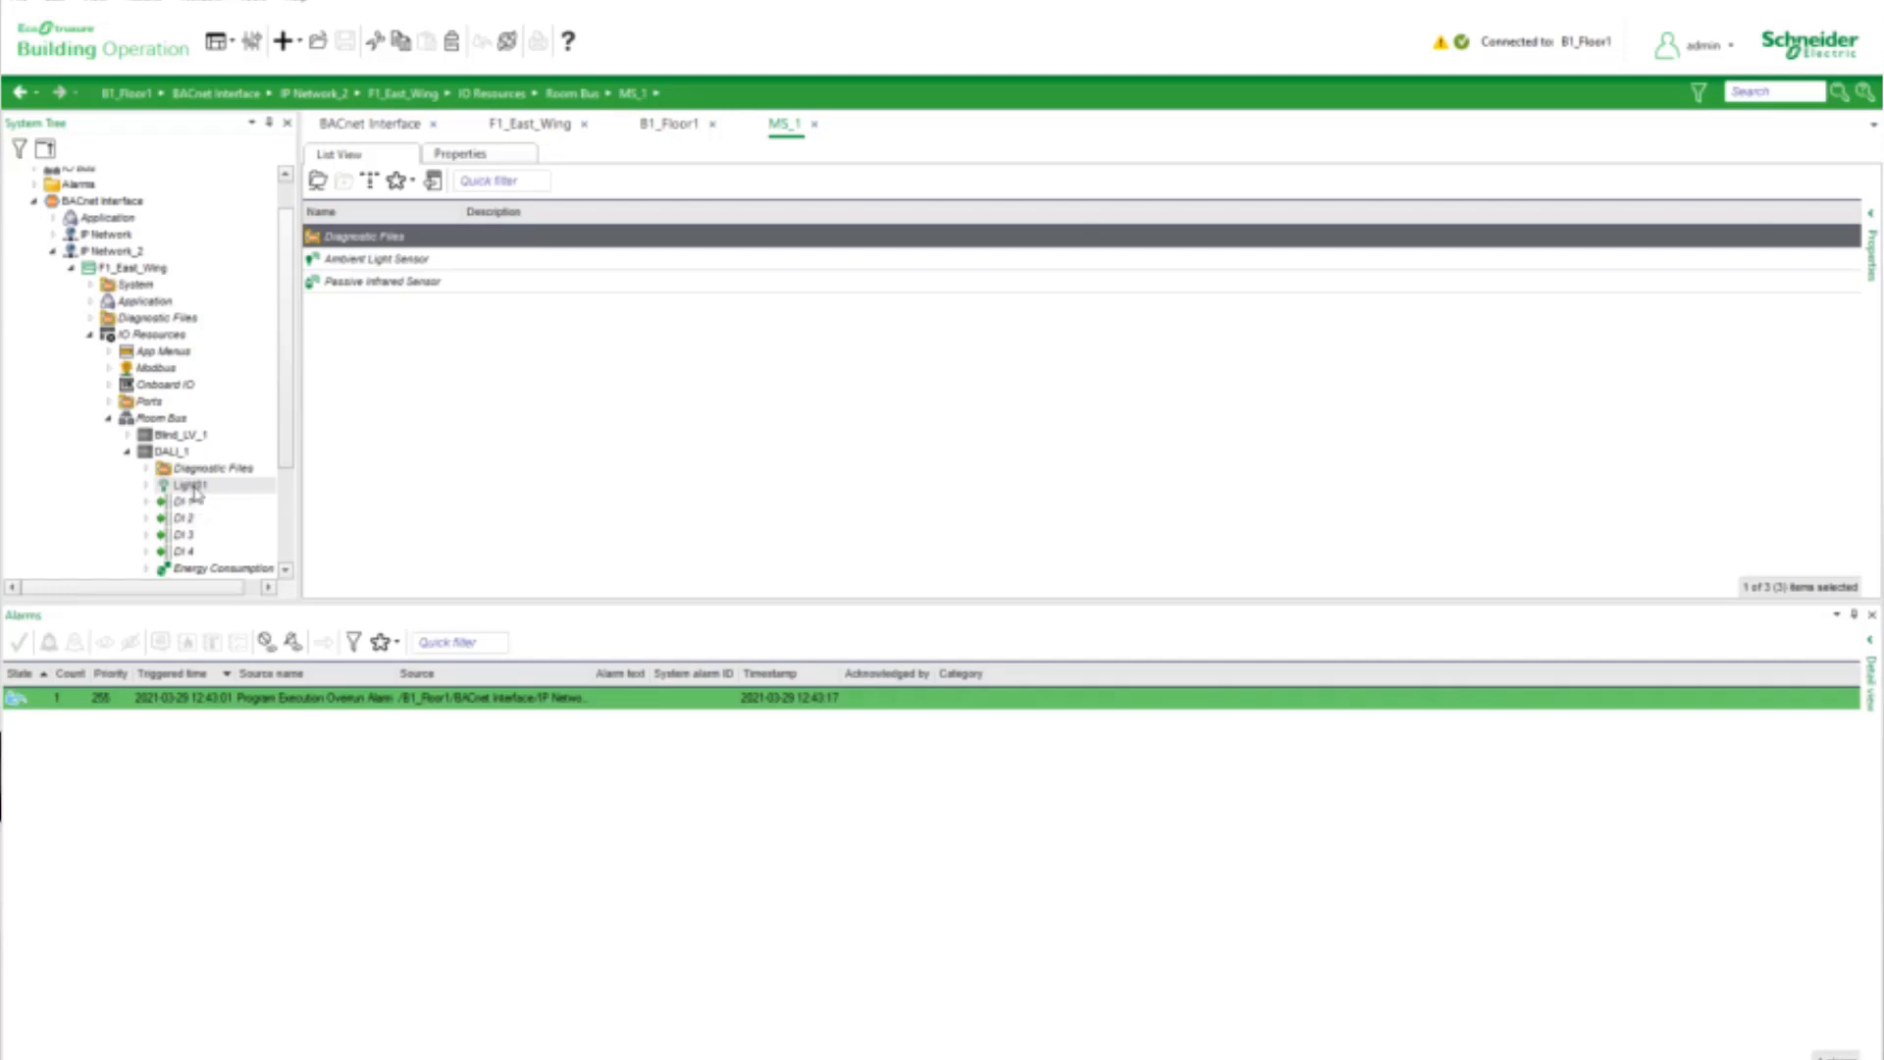
click(172, 451)
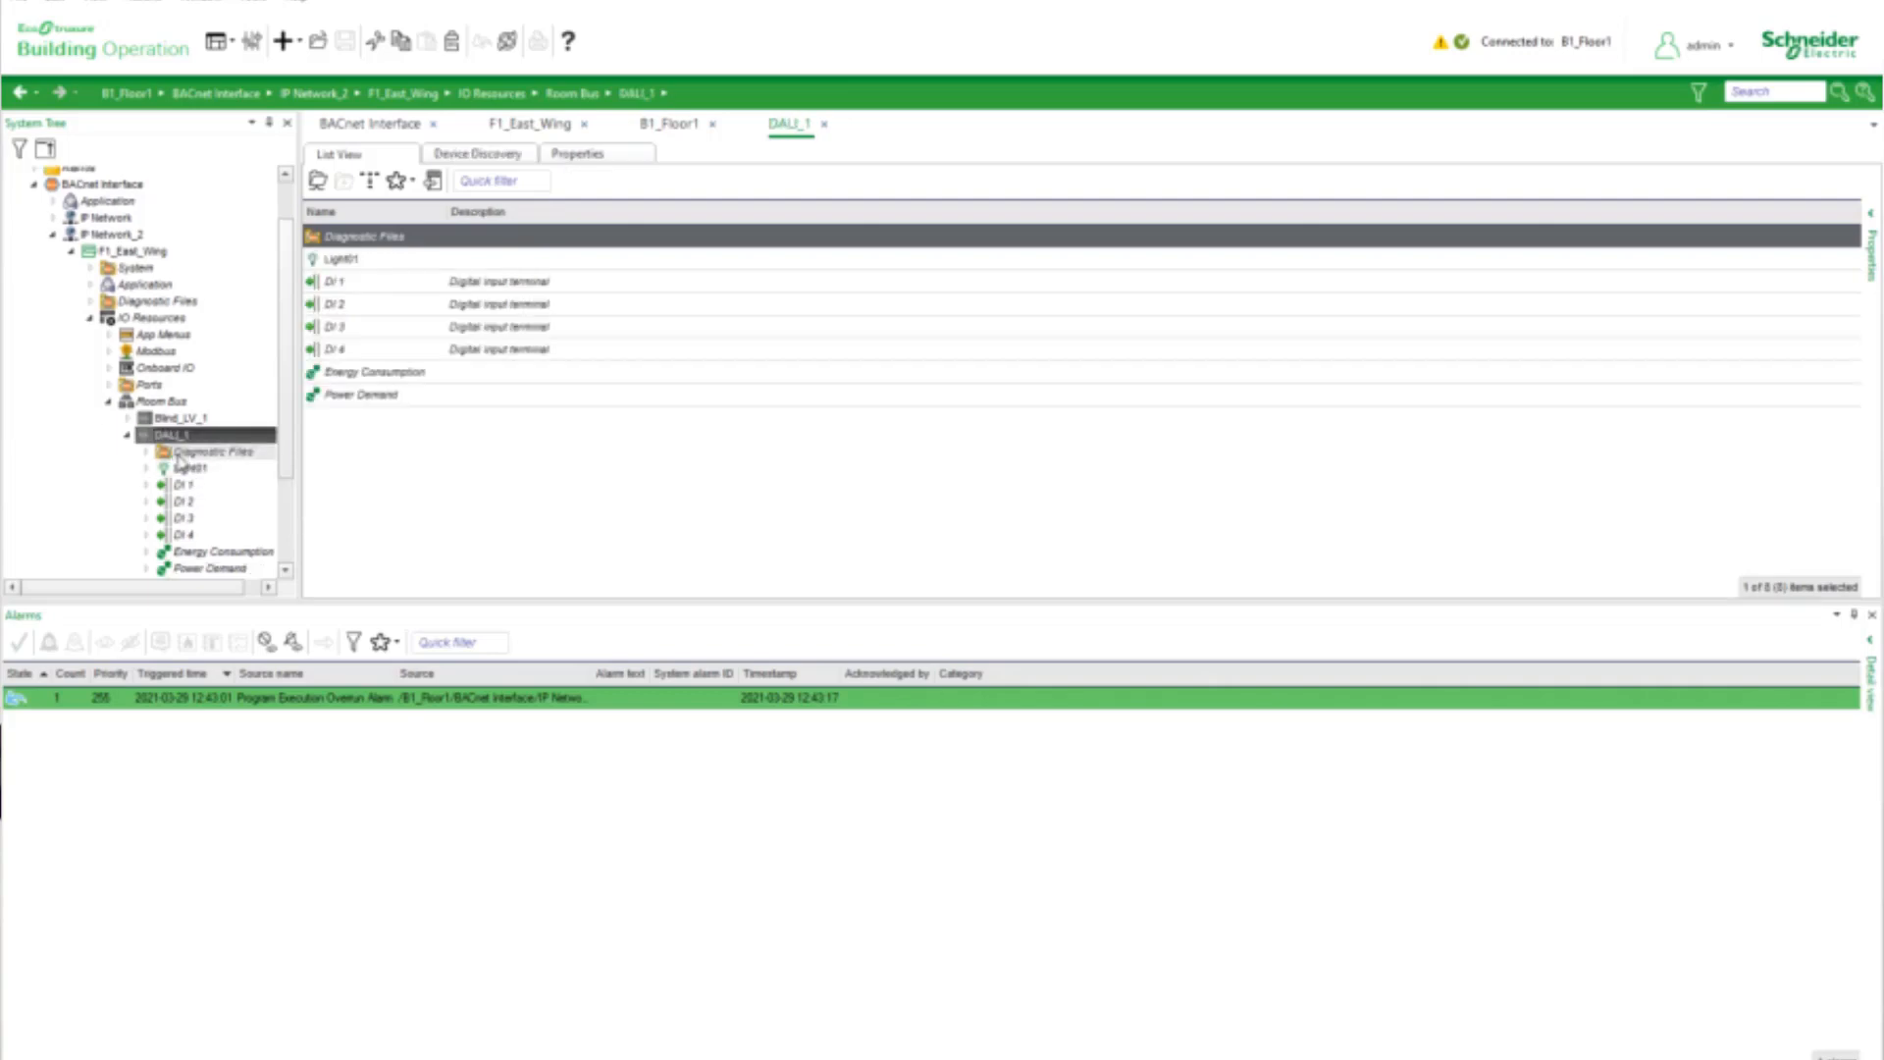
click(494, 157)
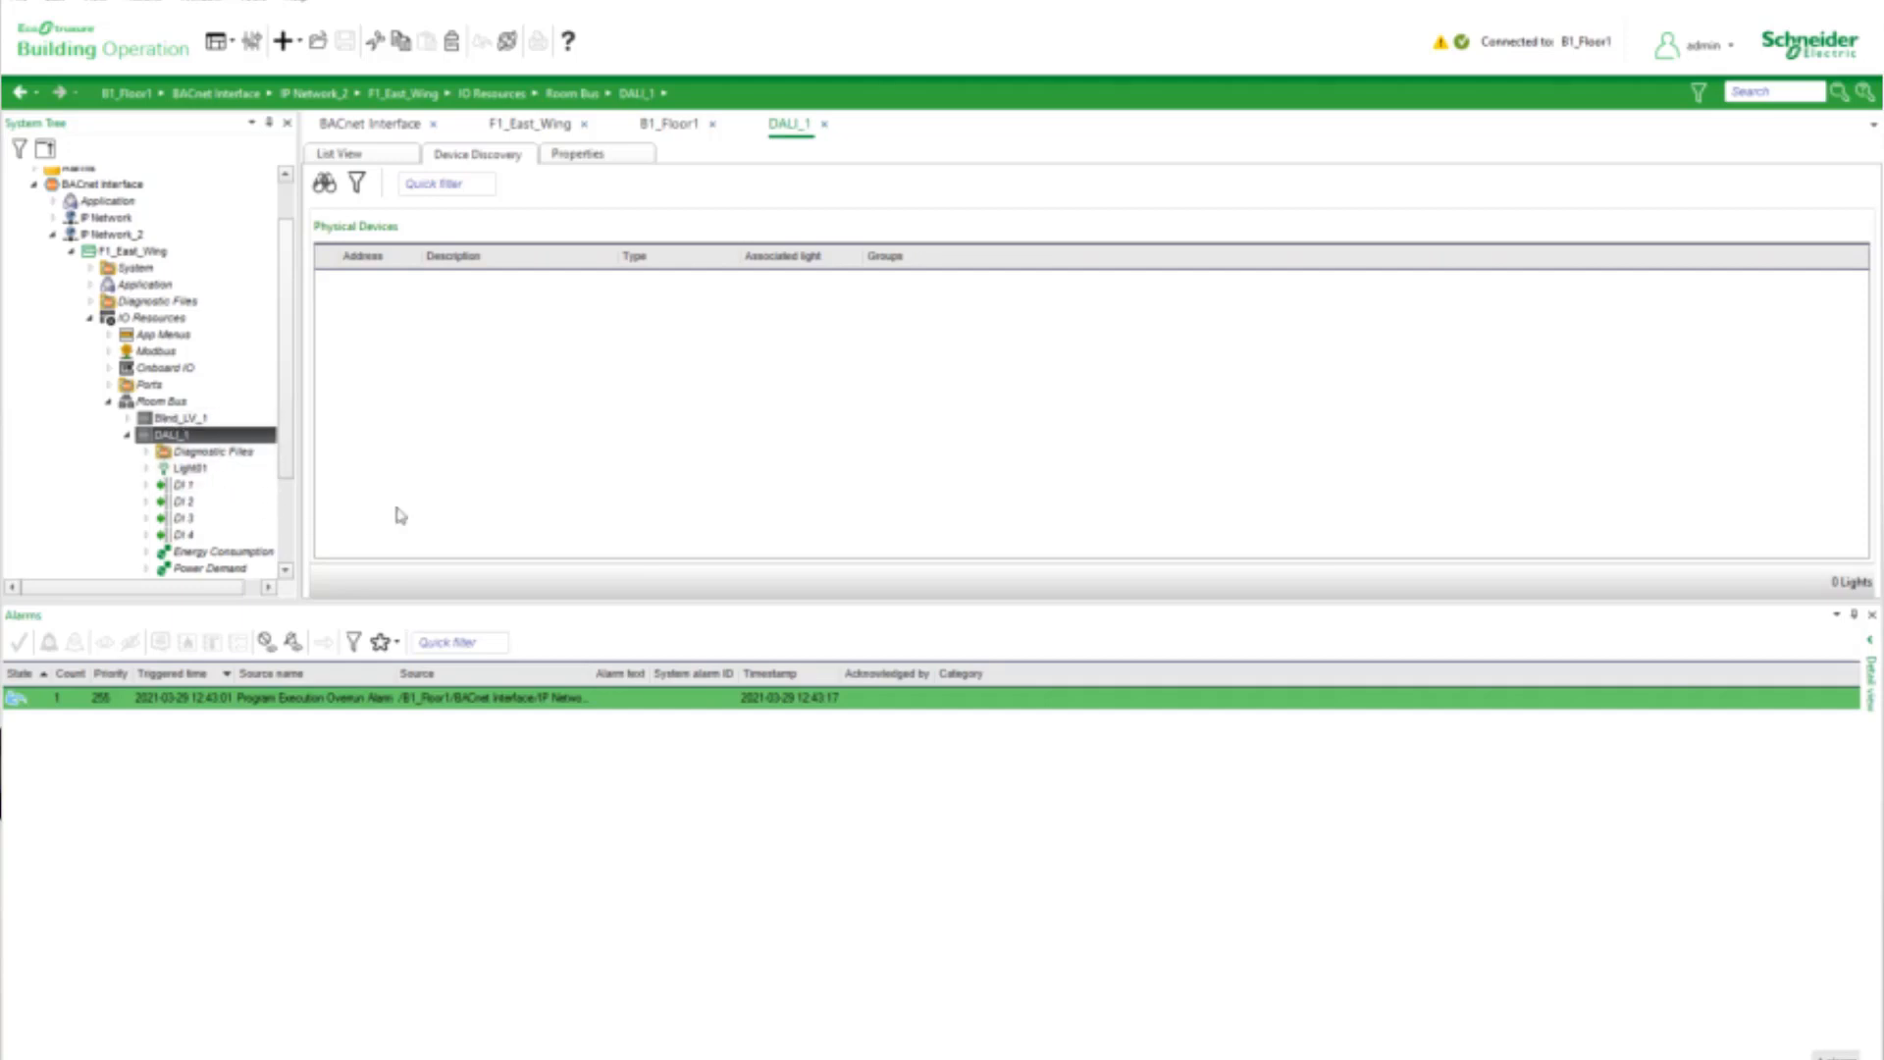
Open Light01 of the DALI_1 module to check its status and lighting values, and collapse the IO Resources branch
click(173, 470)
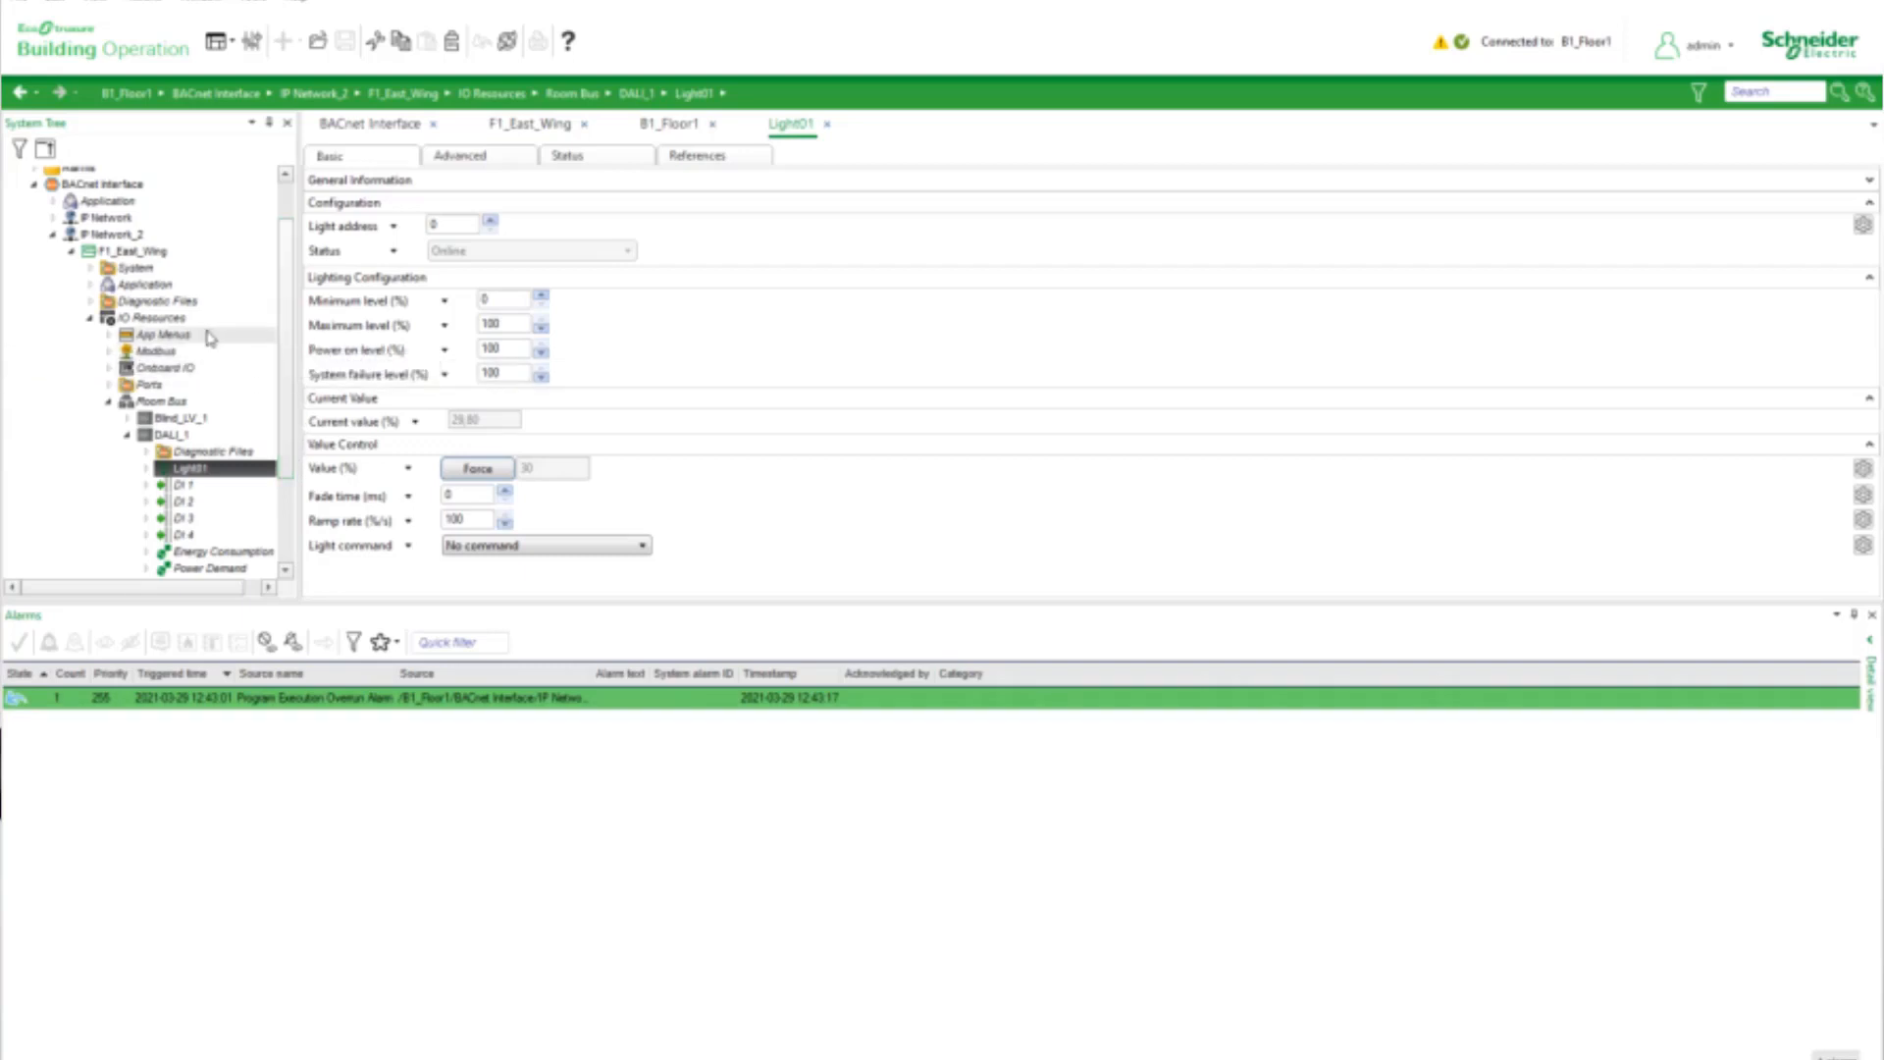
click(89, 318)
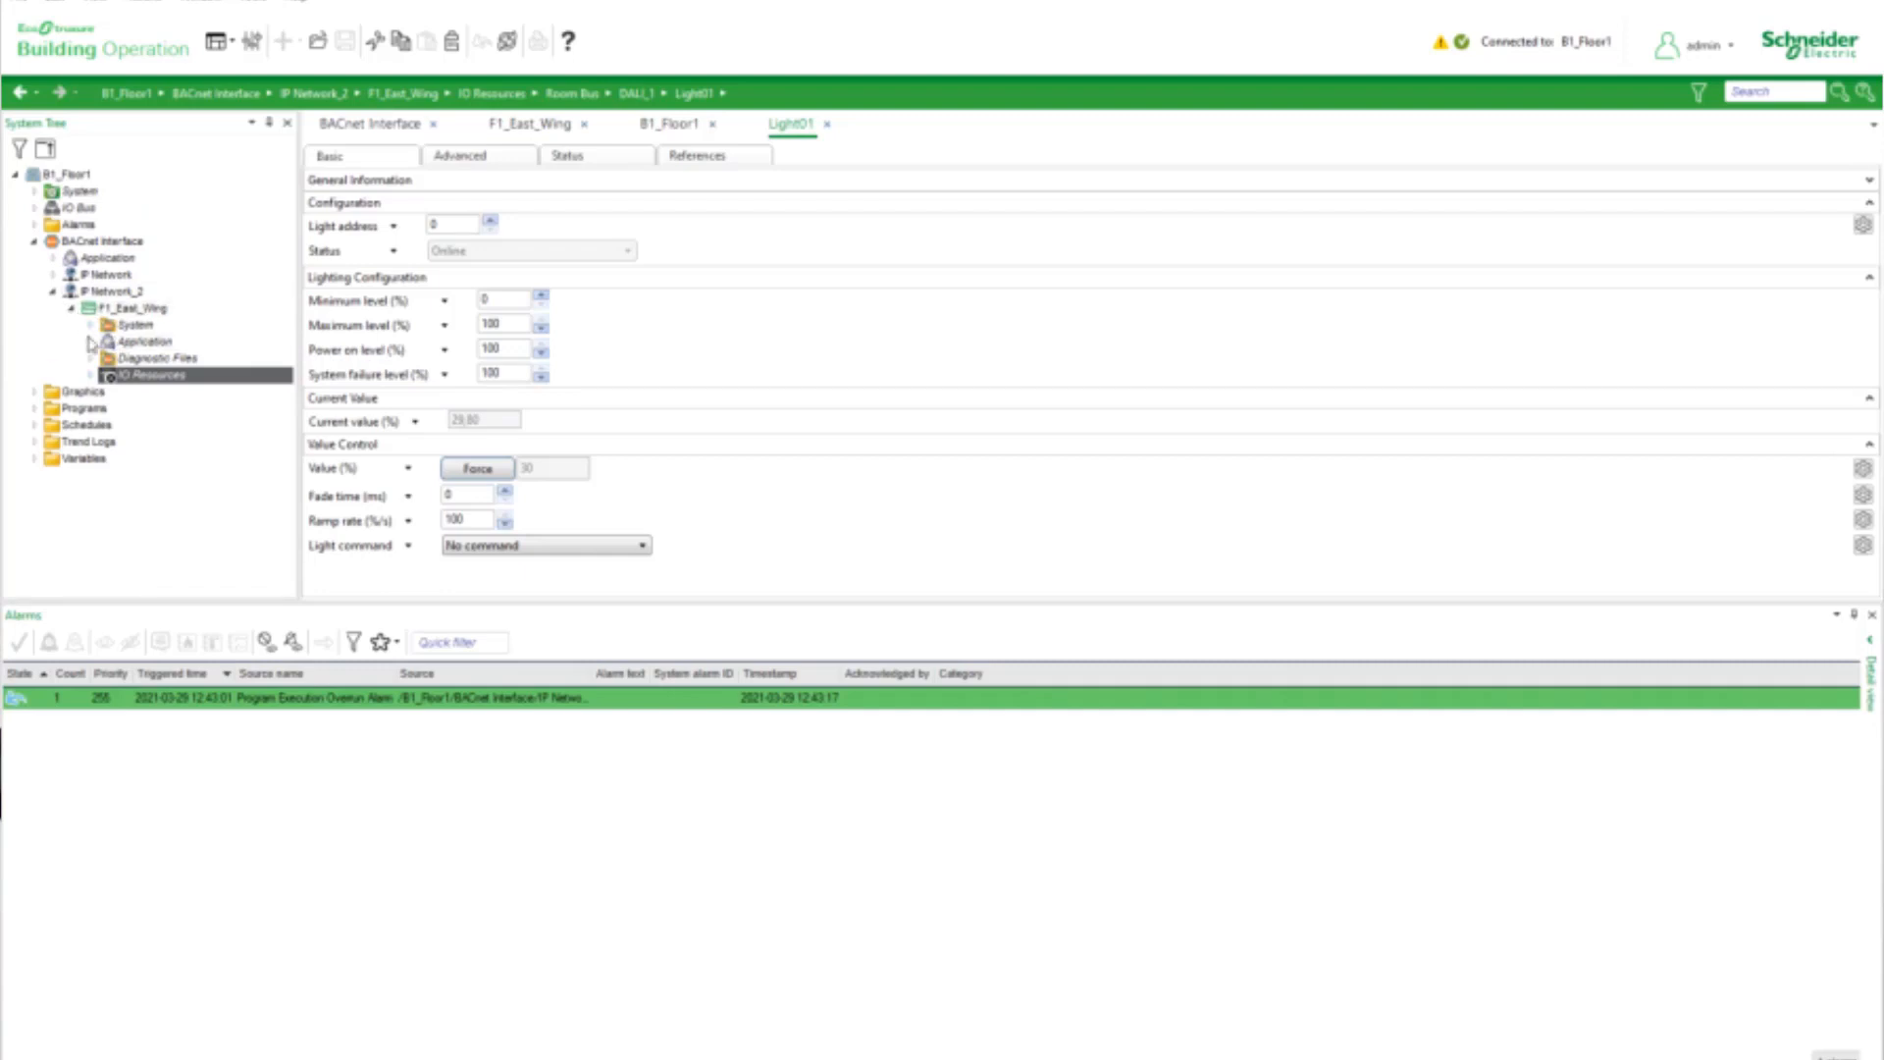
List the graphics of segment 101 in the F1_East_Wing Application and widen the Name column to read their full names
click(92, 341)
click(109, 358)
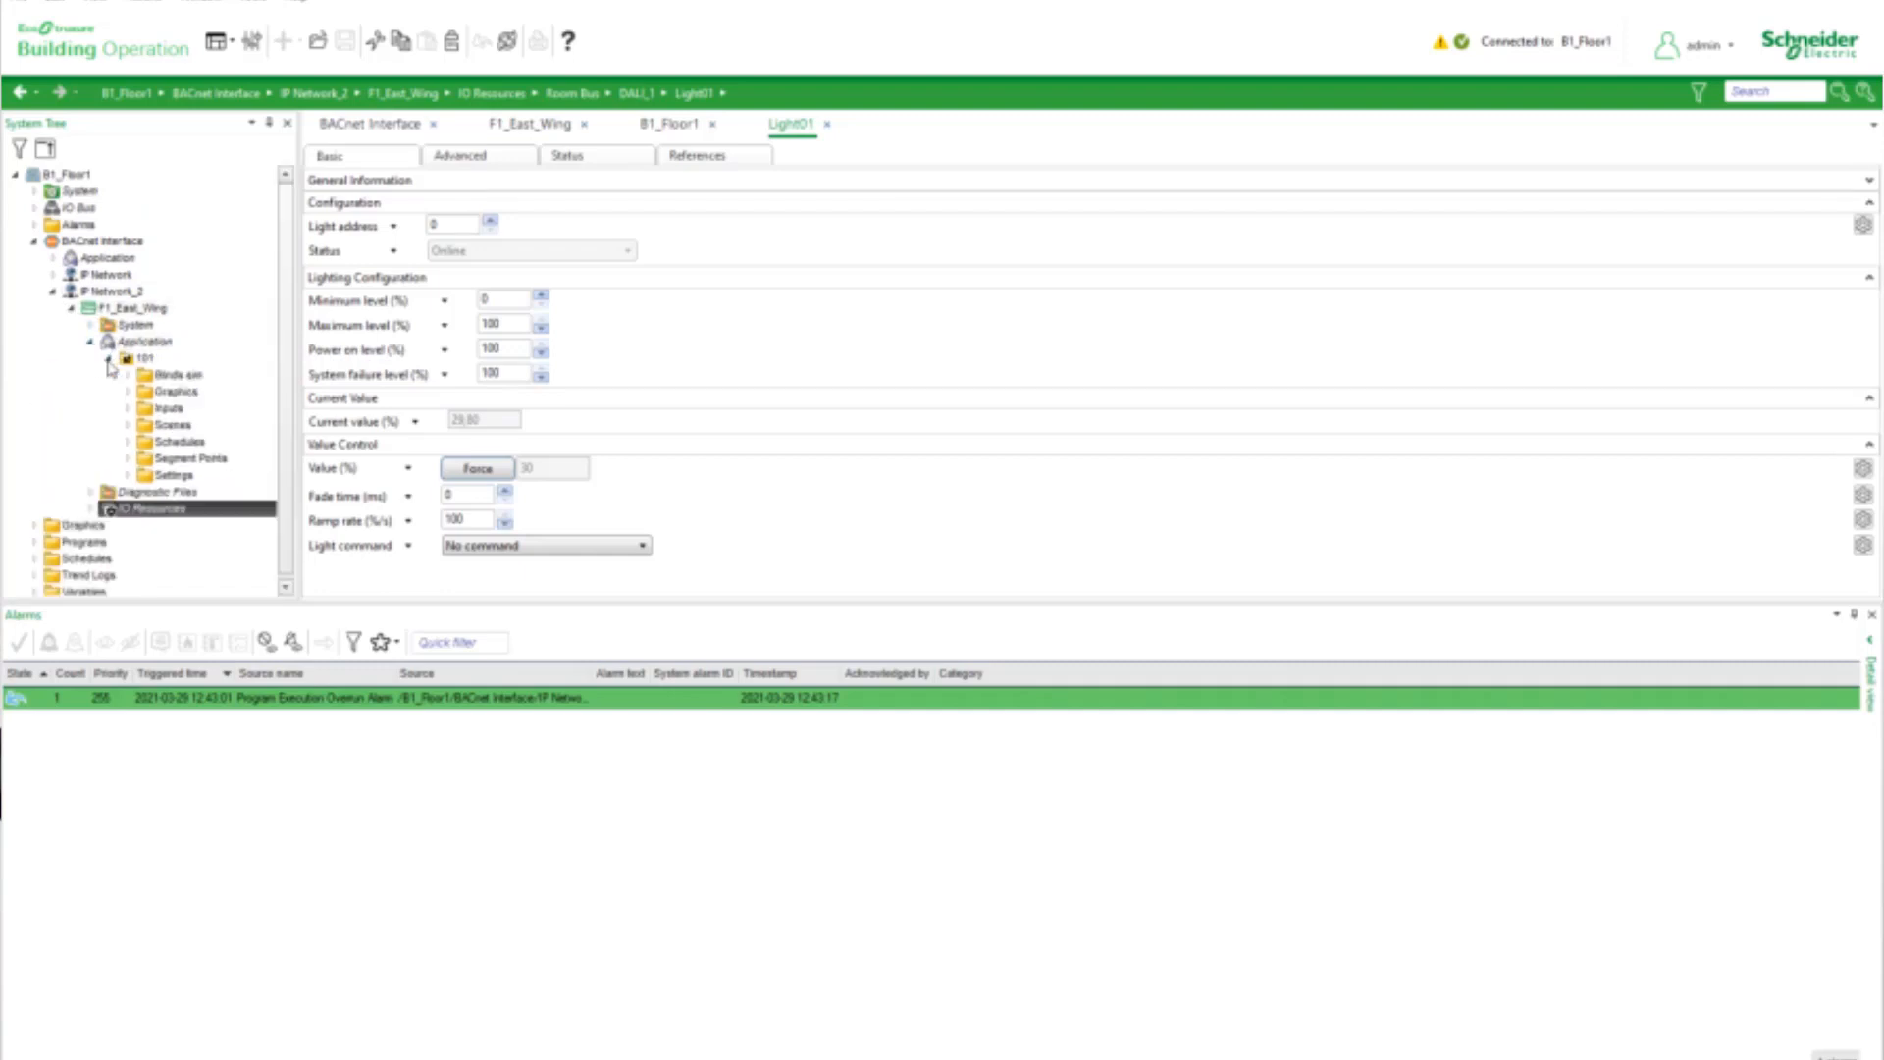
click(154, 393)
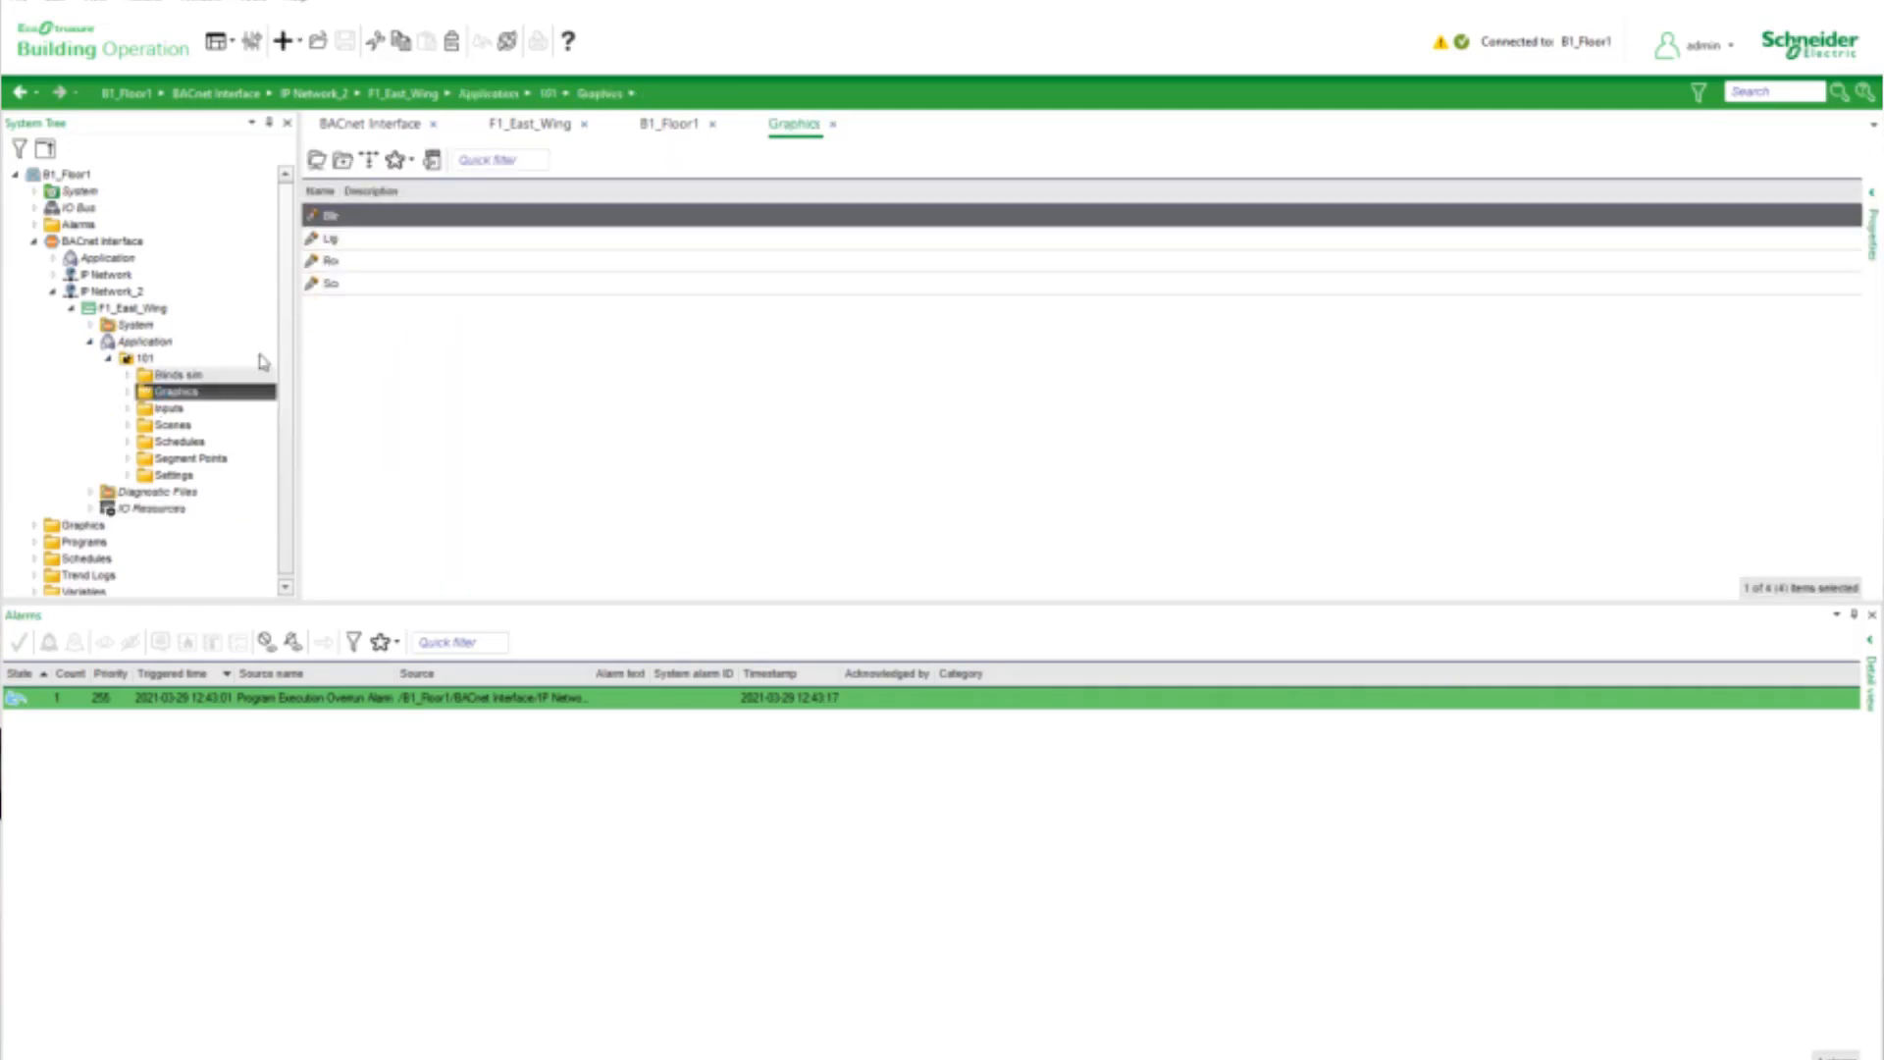
drag(341, 190, 526, 190)
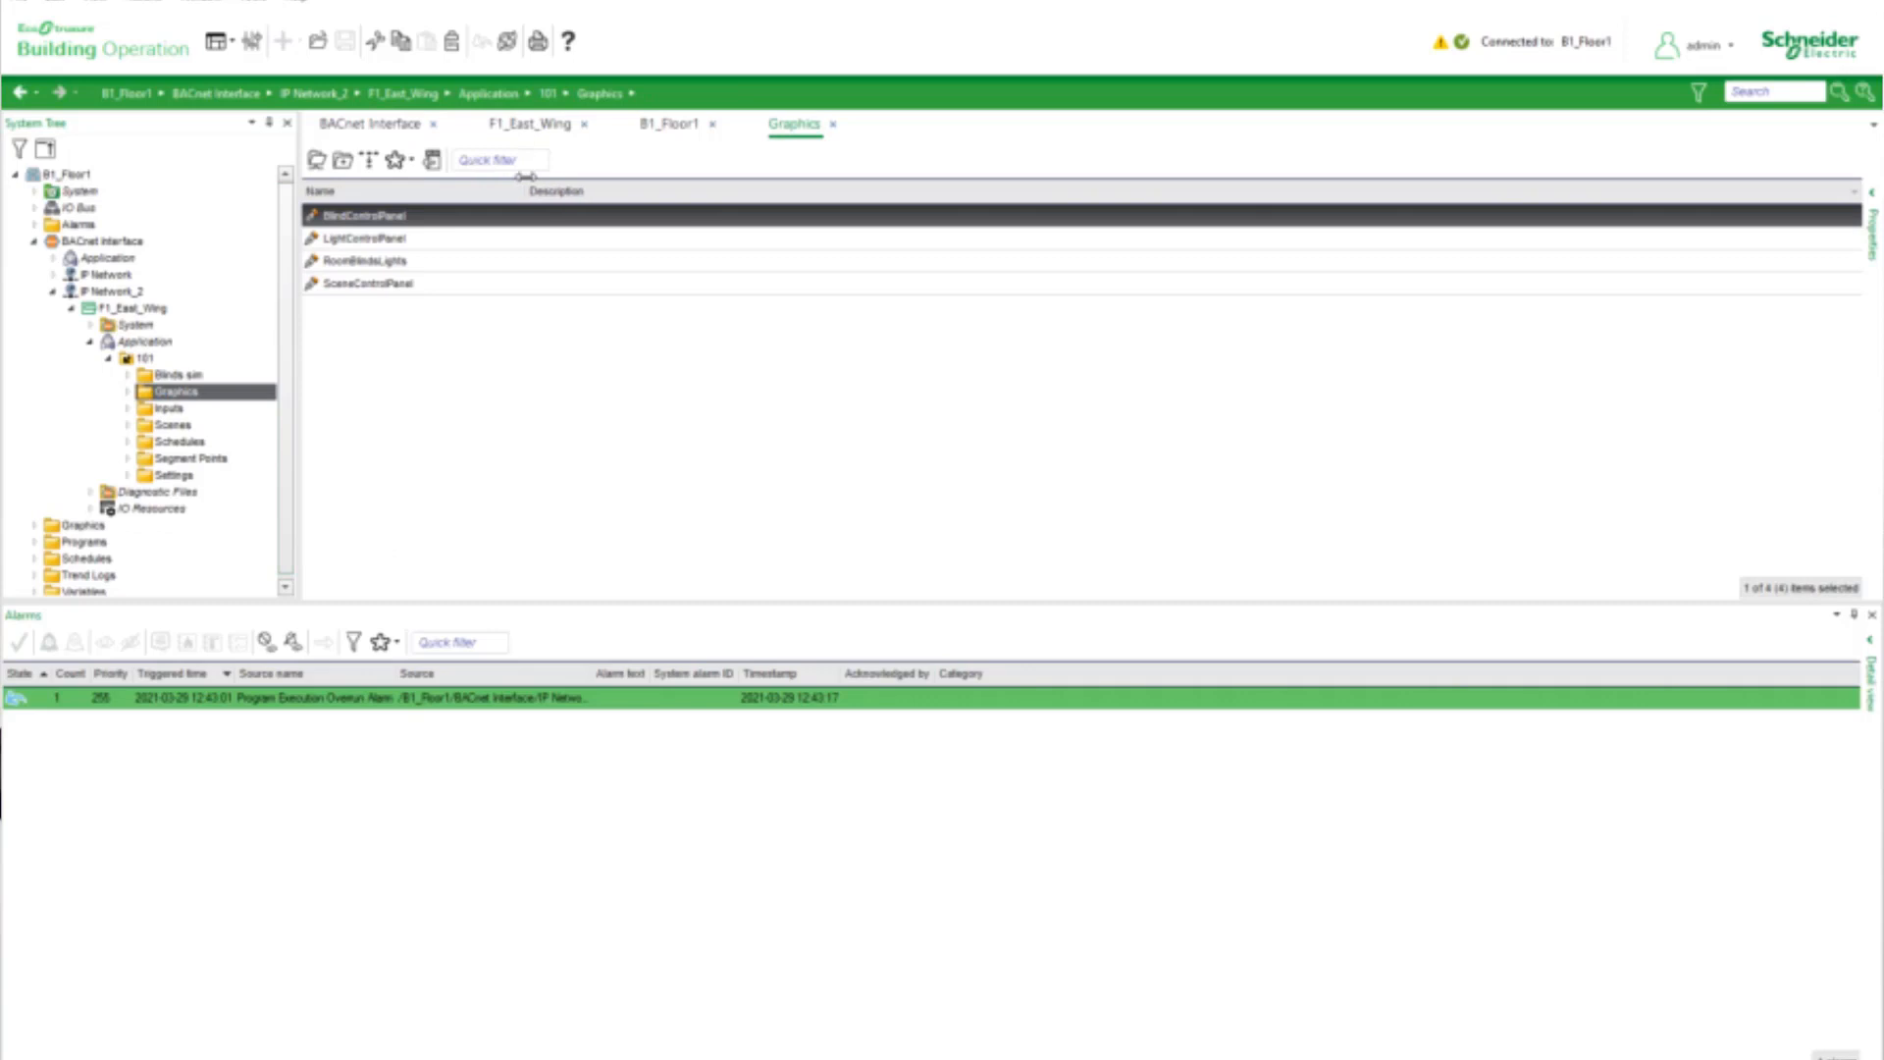
Show the SceneControlPanel graphic of segment 101 with a taller work area and activate scene 2 (Vacant)
click(370, 284)
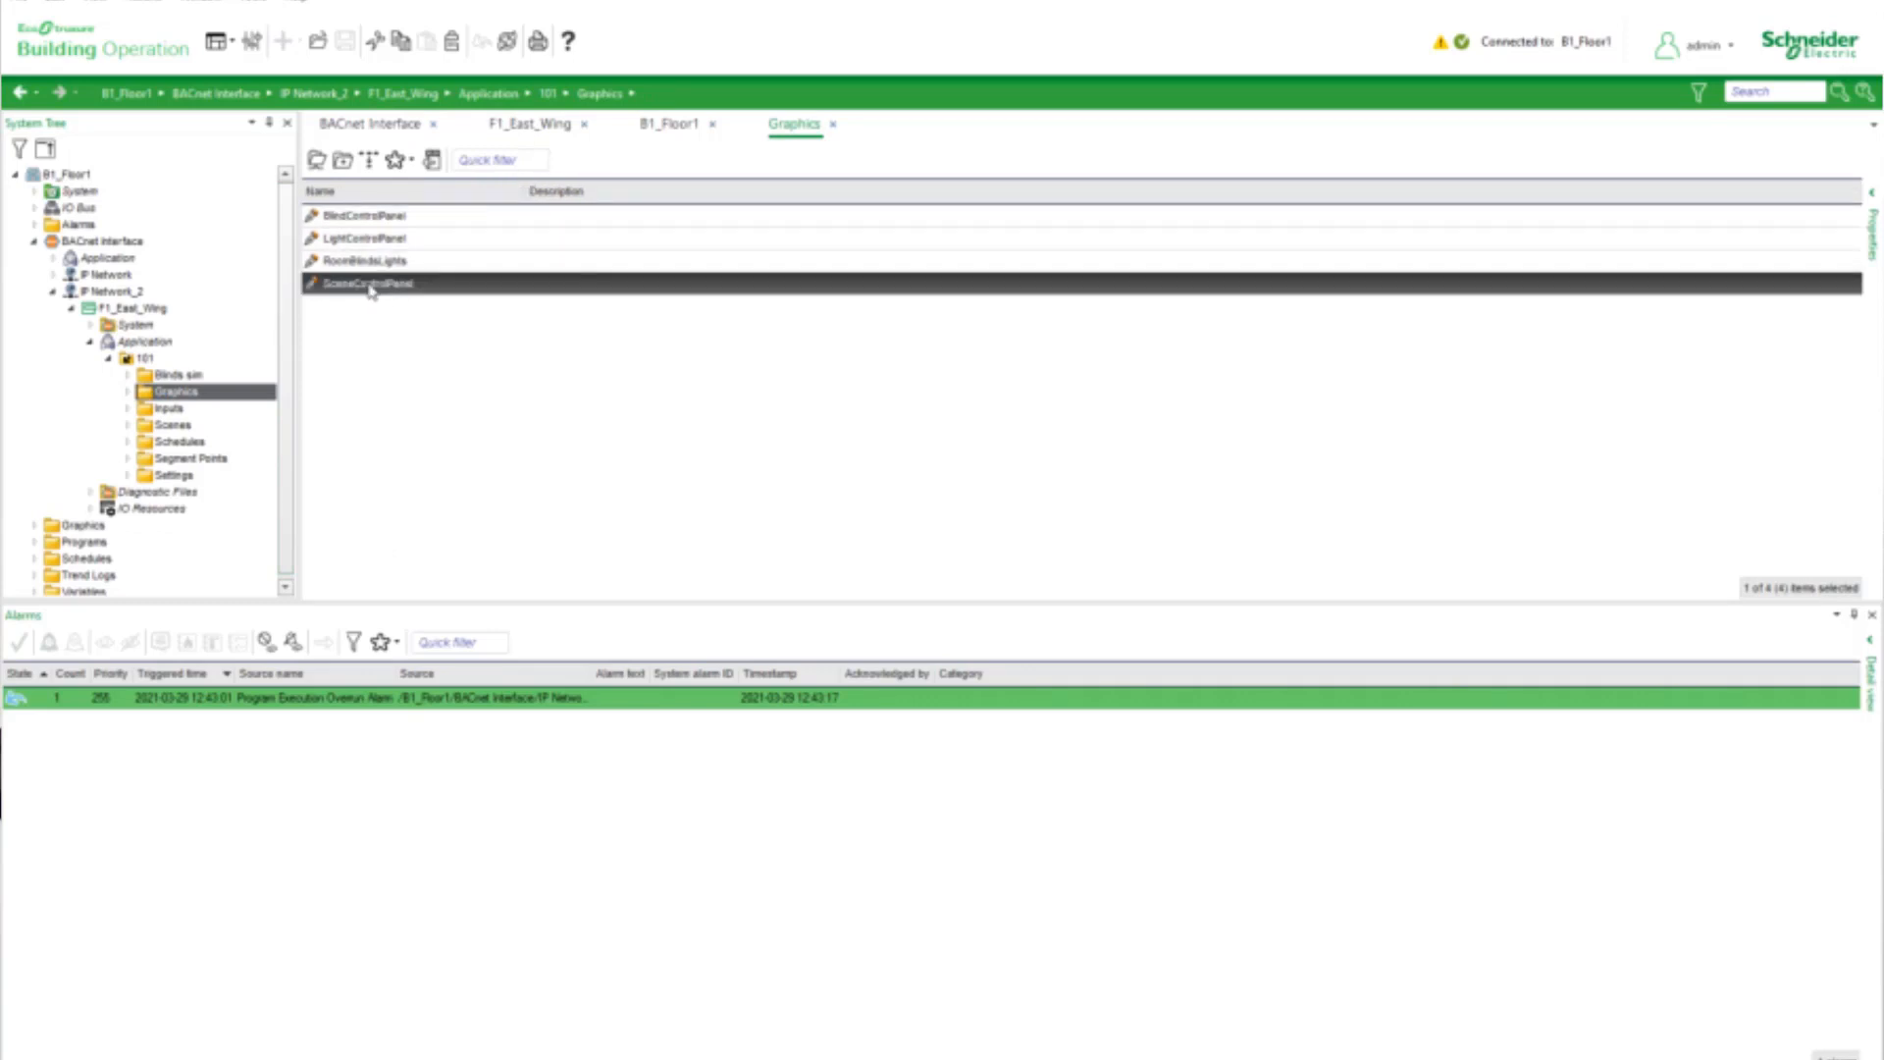
double_click(370, 285)
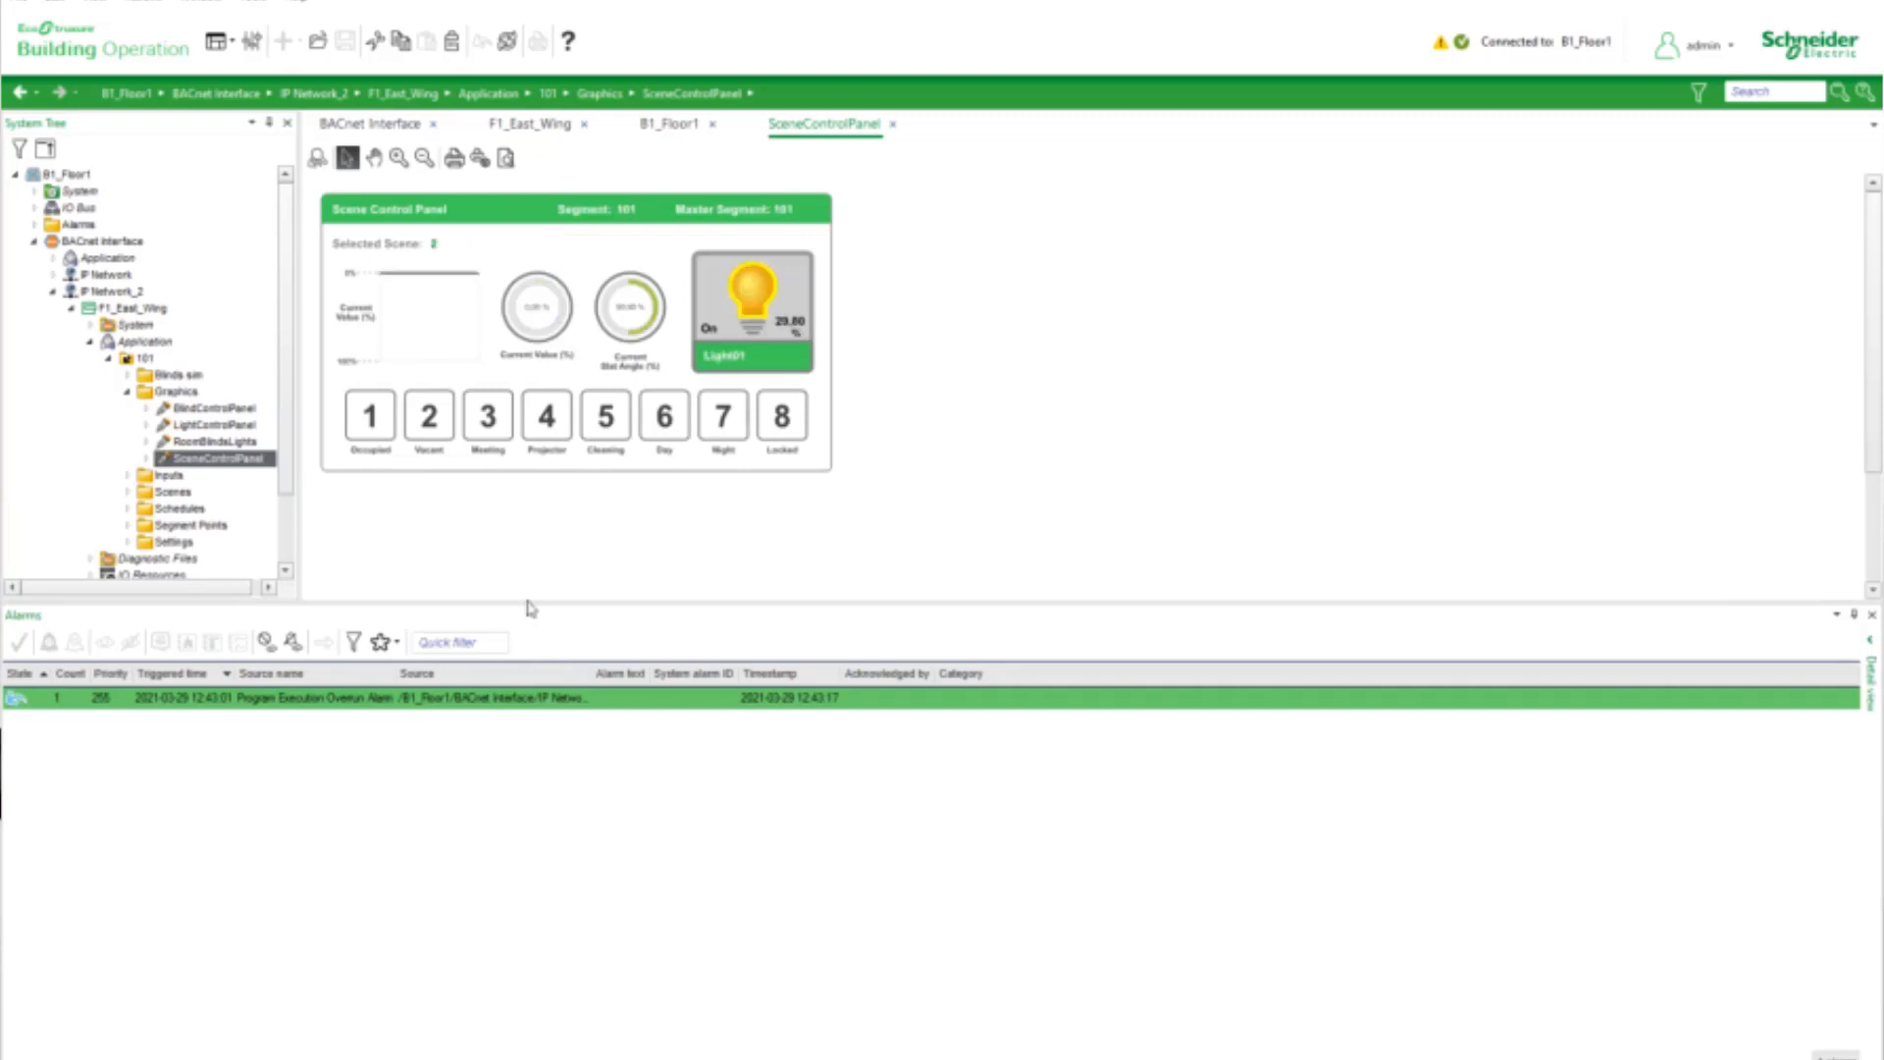
drag(522, 600, 538, 829)
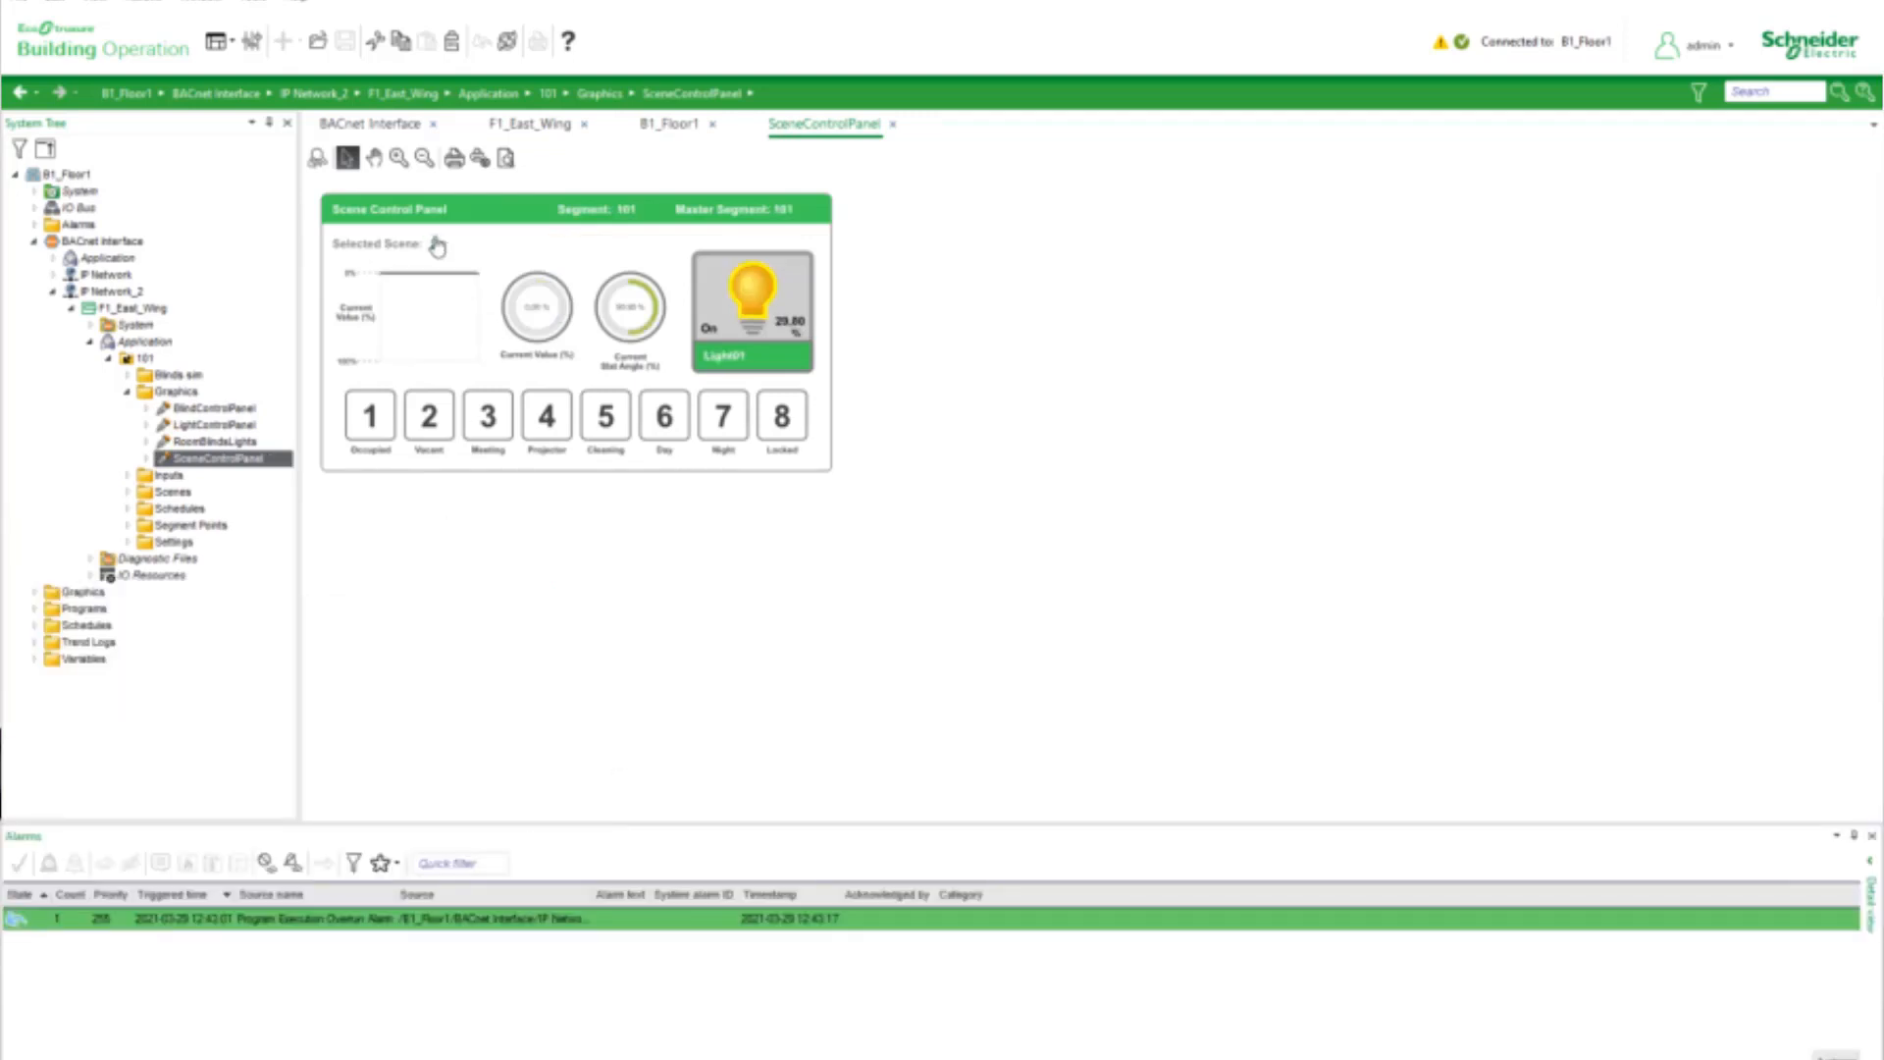
click(429, 417)
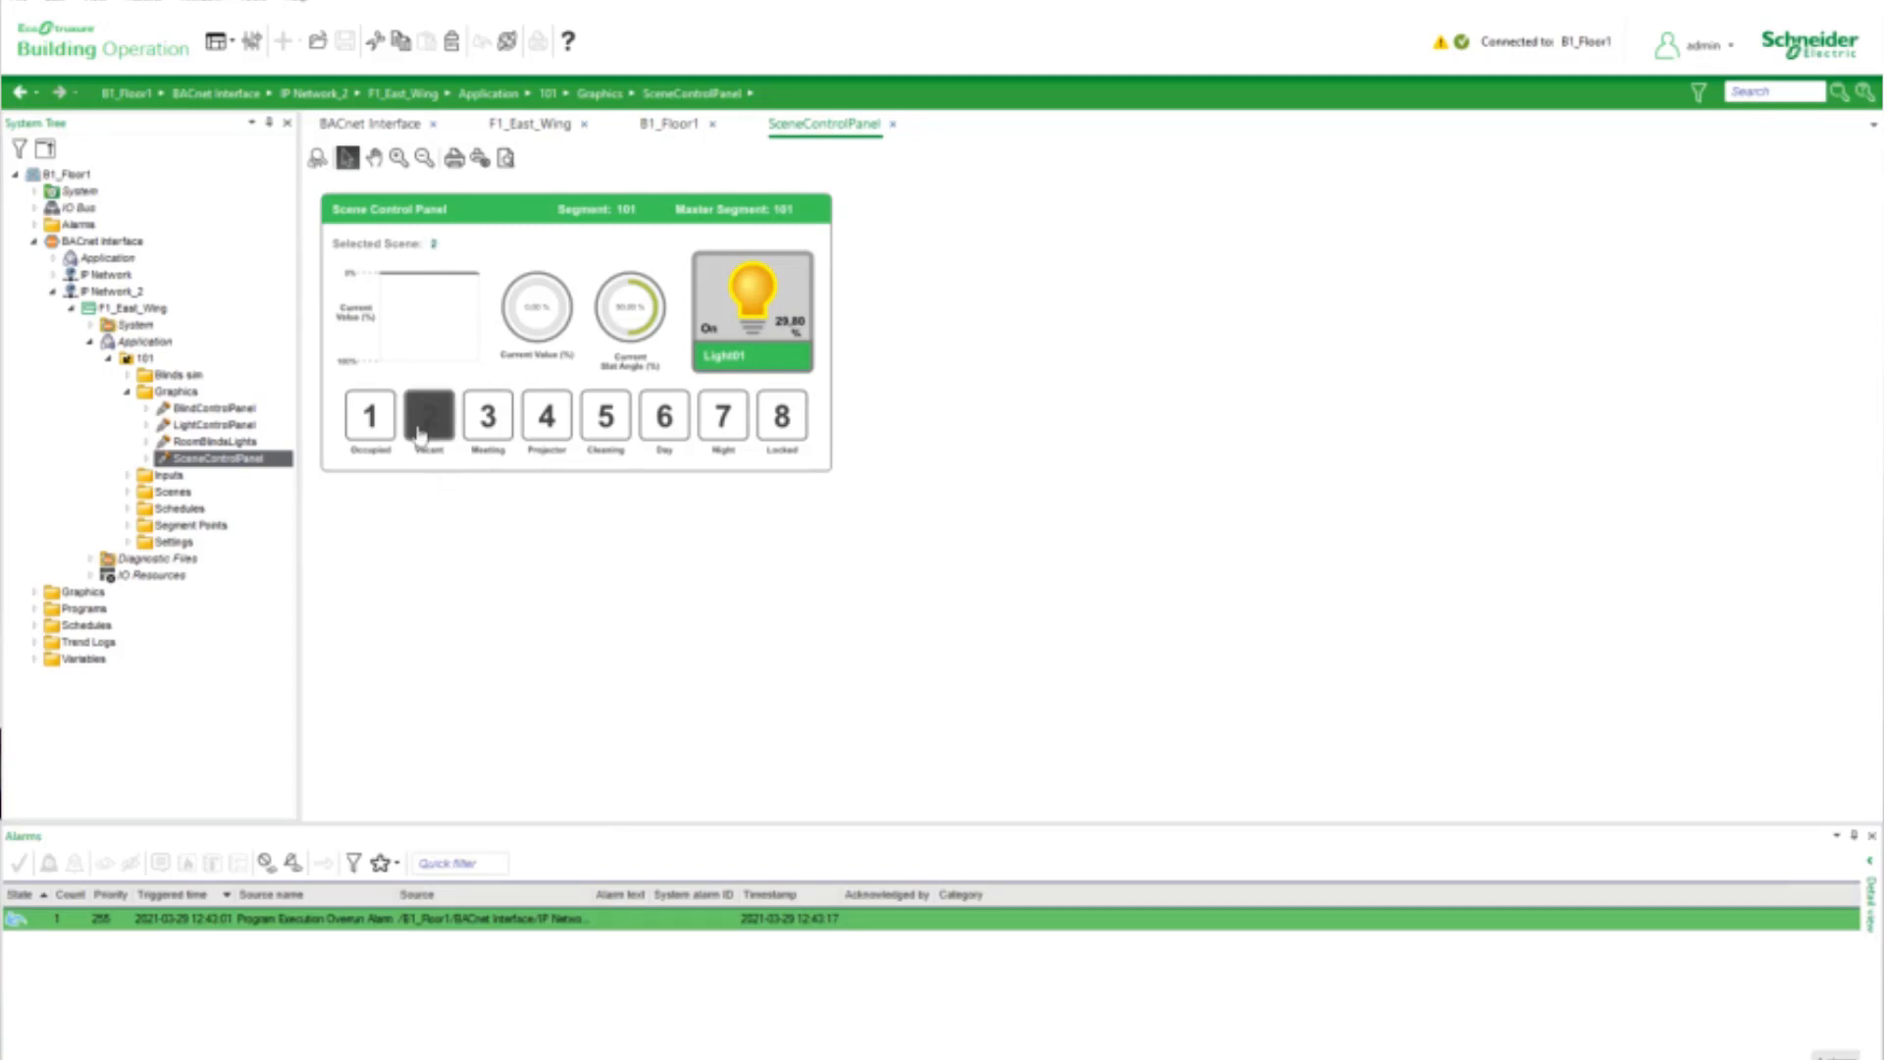